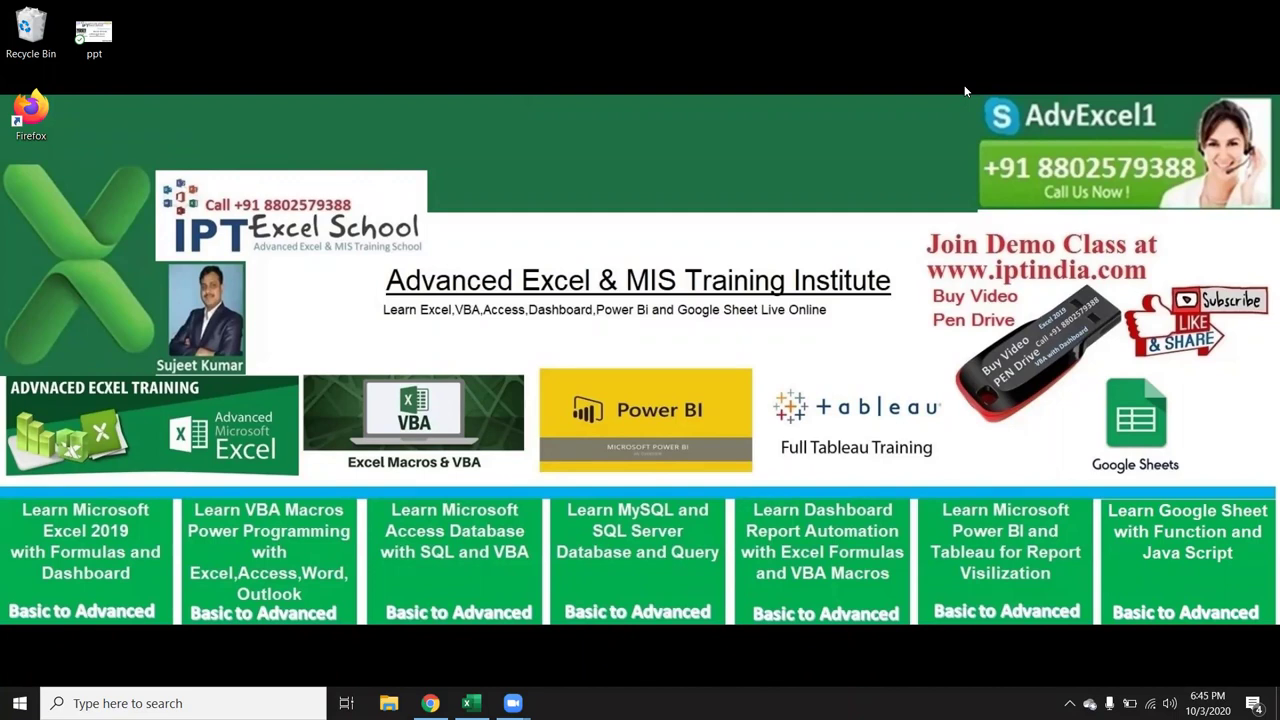
Step: Minimize Firefox and bring the empty Book1 workbook forward in Excel
click(470, 703)
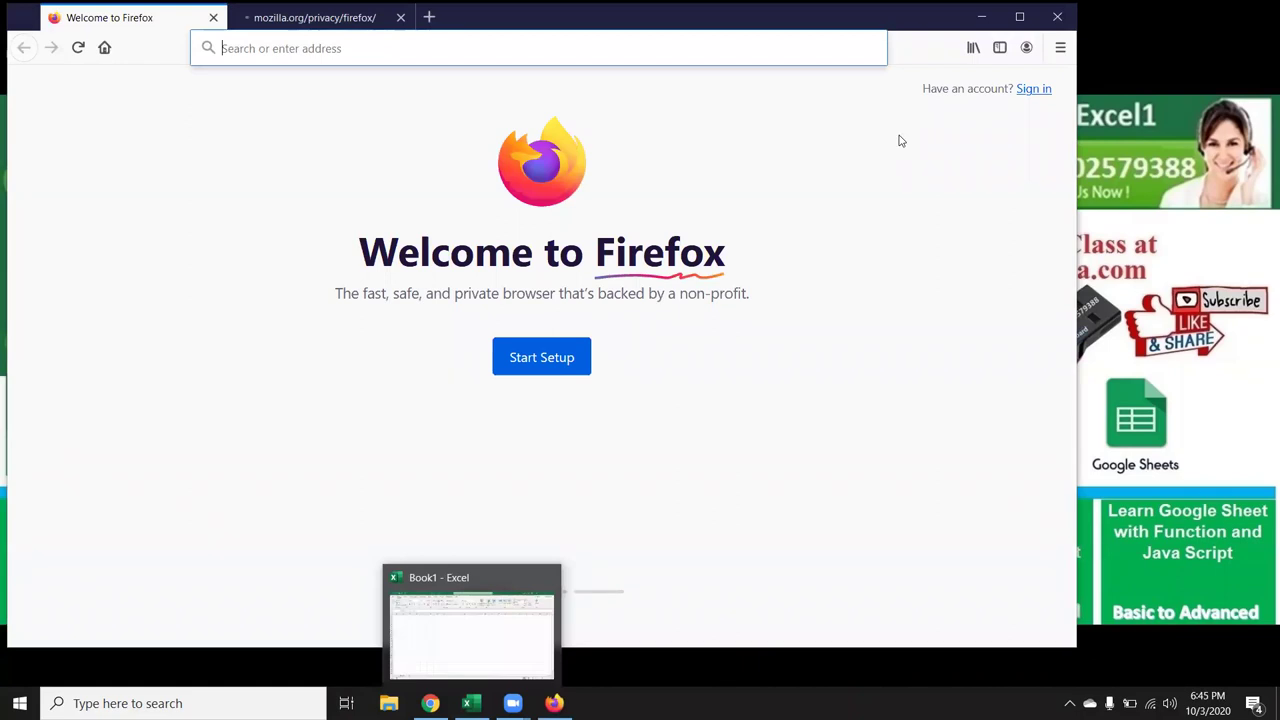
click(981, 17)
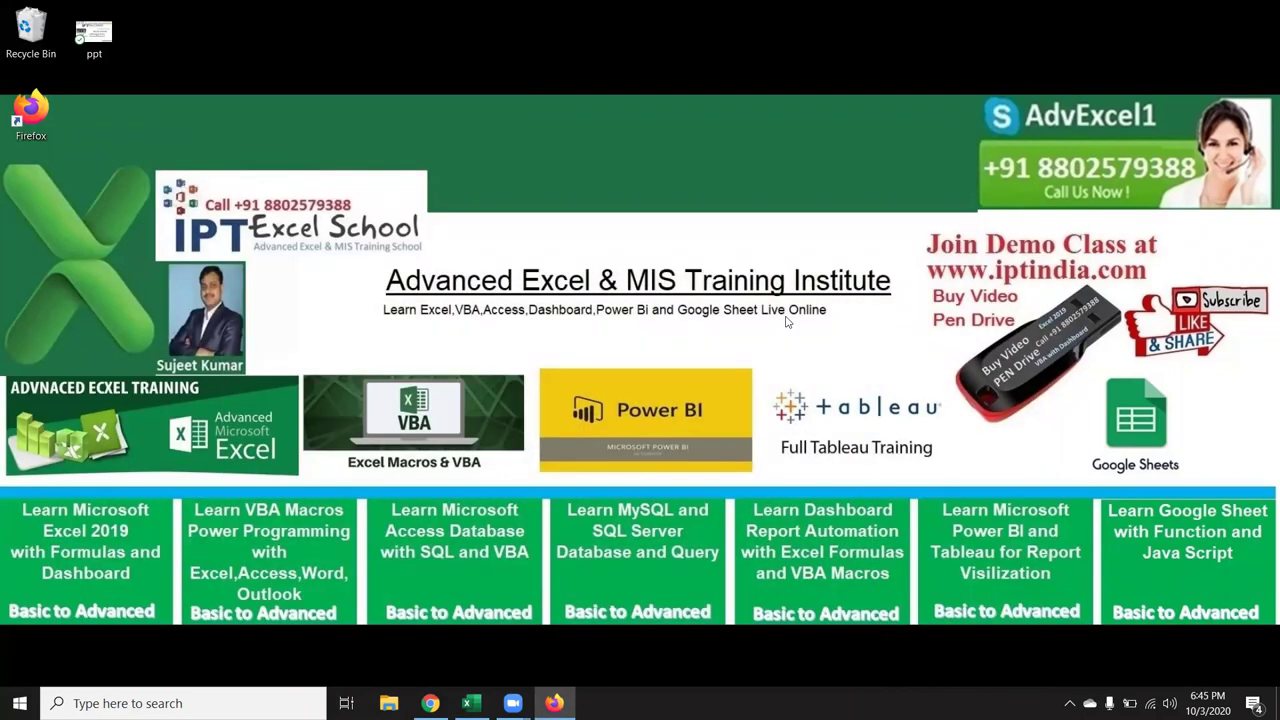
click(470, 703)
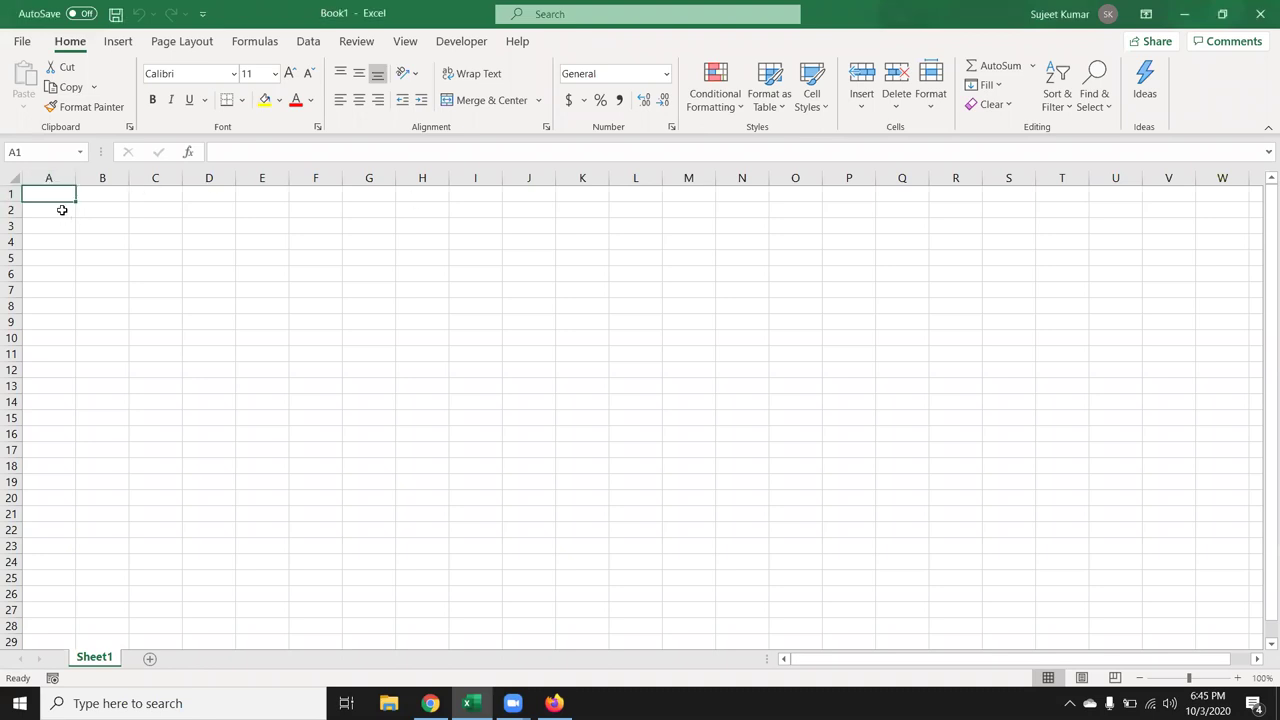
Step: Enter 20 in B3 and 30 in C3
key(Down)
key(Right)
key(Down)
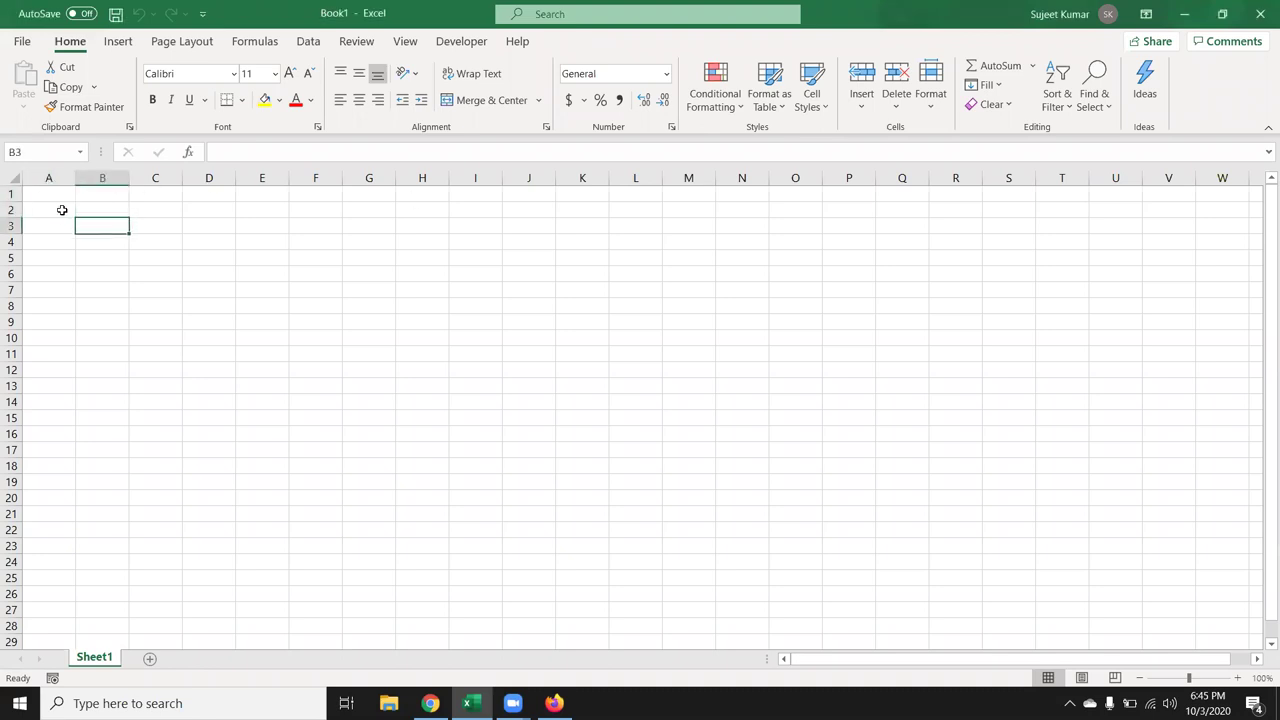
text(20)
key(Tab)
text(30)
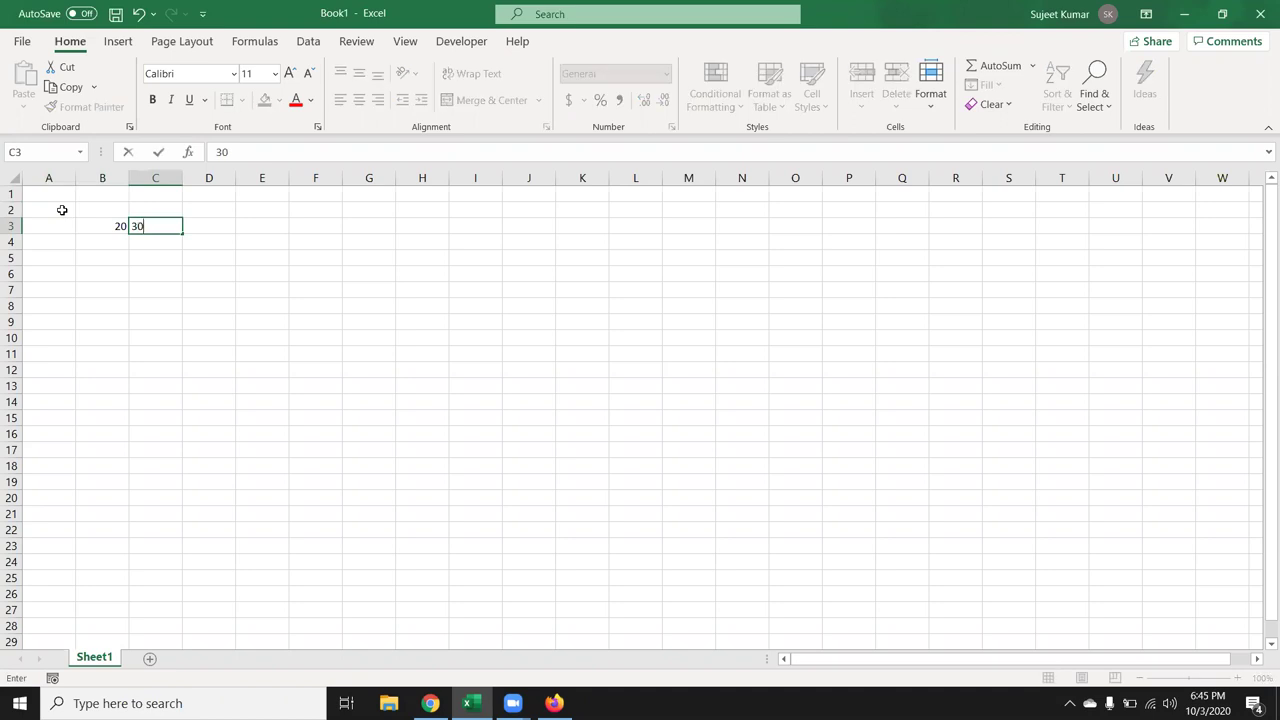
key(Tab)
Step: Copy B3's 20, test-paste it into C3, then restore C3 to 30
key(Left)
key(Left)
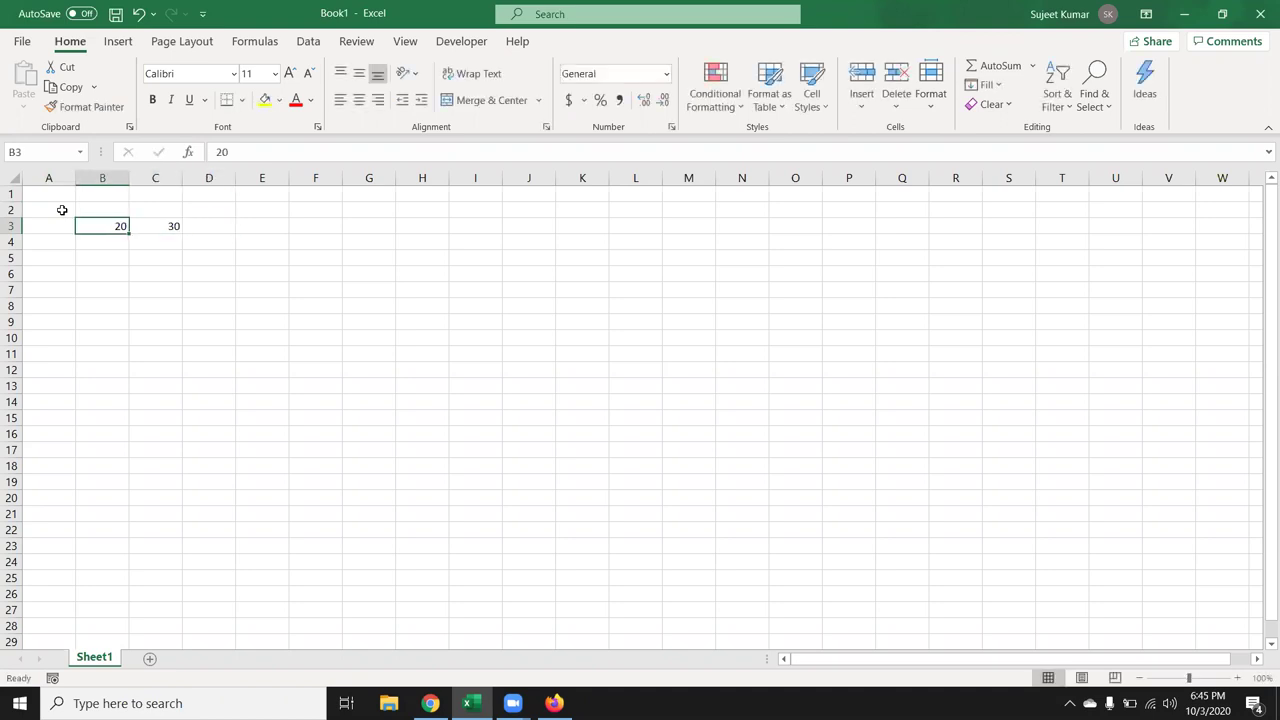
key(ctrl+c)
key(Right)
key(ctrl+v)
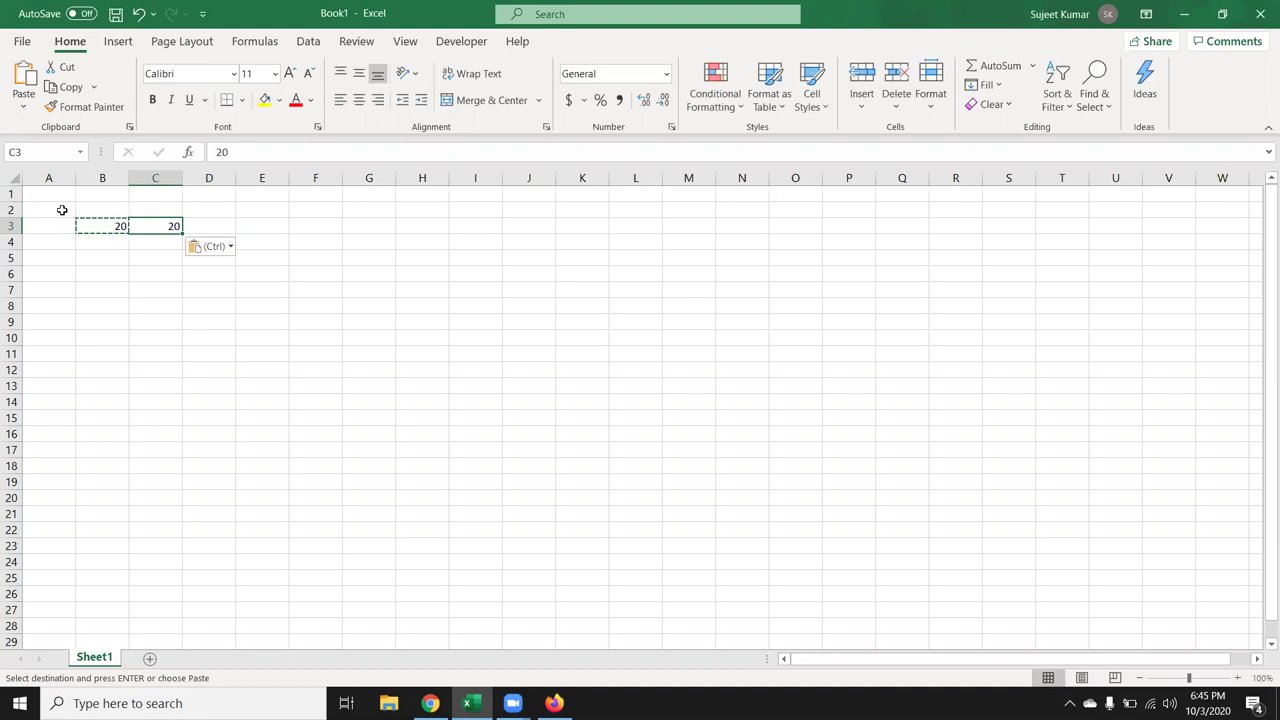
text(30)
key(ctrl+Return)
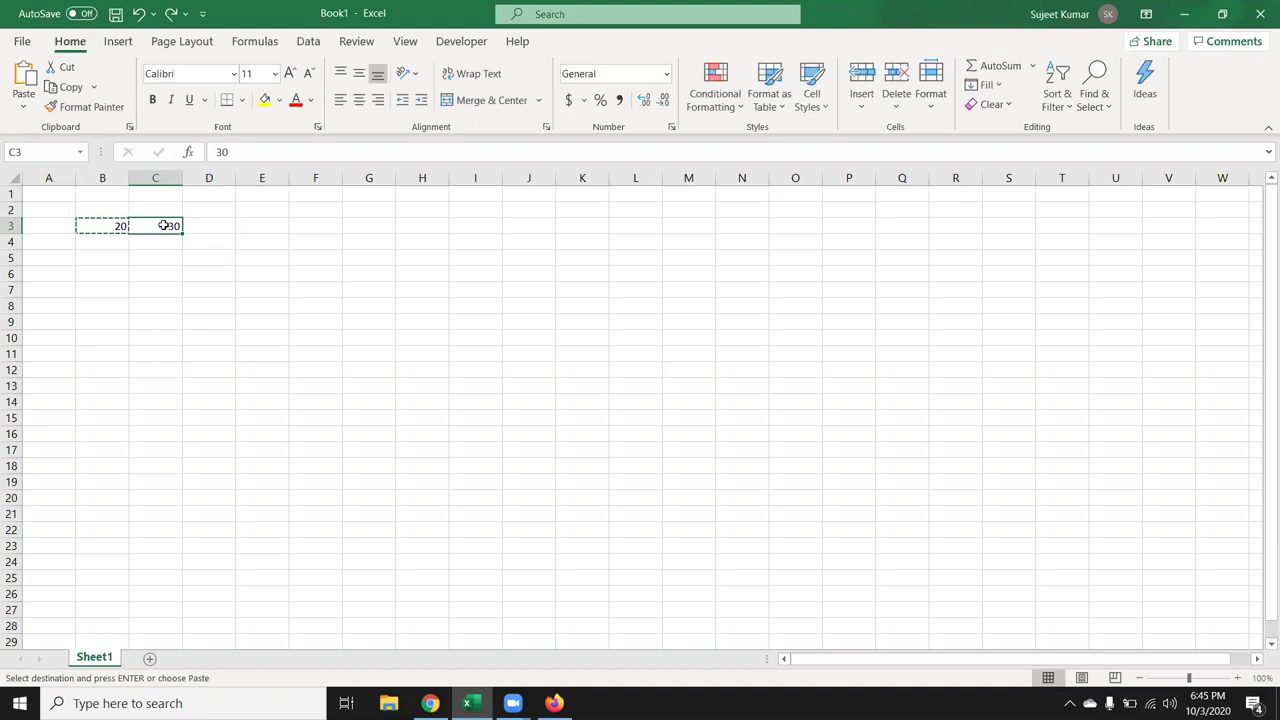
right_click(163, 226)
Step: Paste Special with Multiply onto C3 so it becomes 600
click(227, 322)
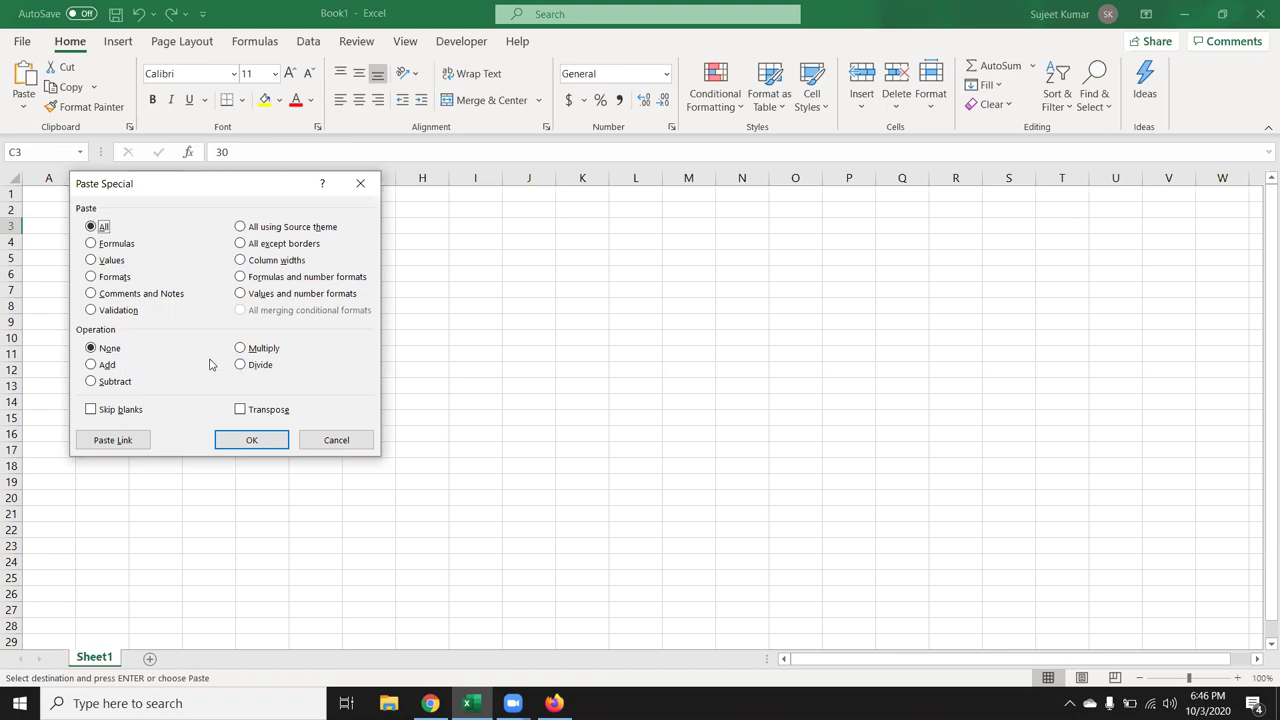
click(241, 348)
drag(255, 188, 562, 223)
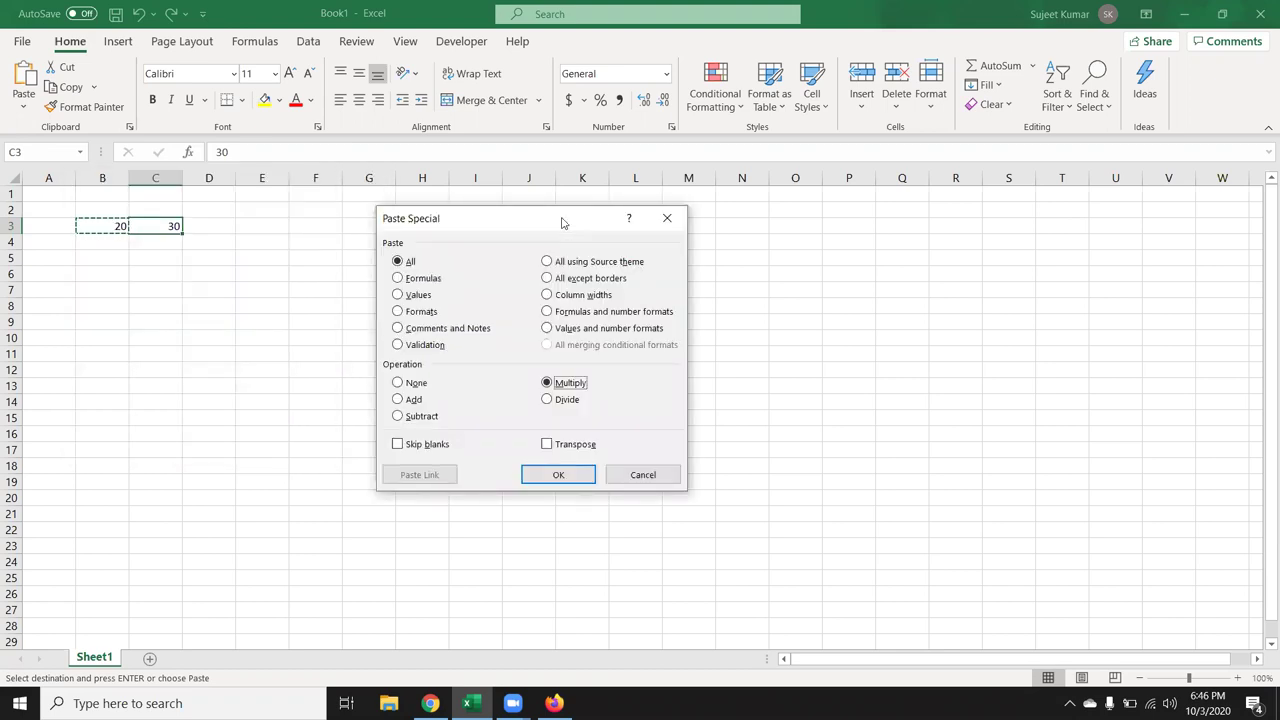
click(545, 472)
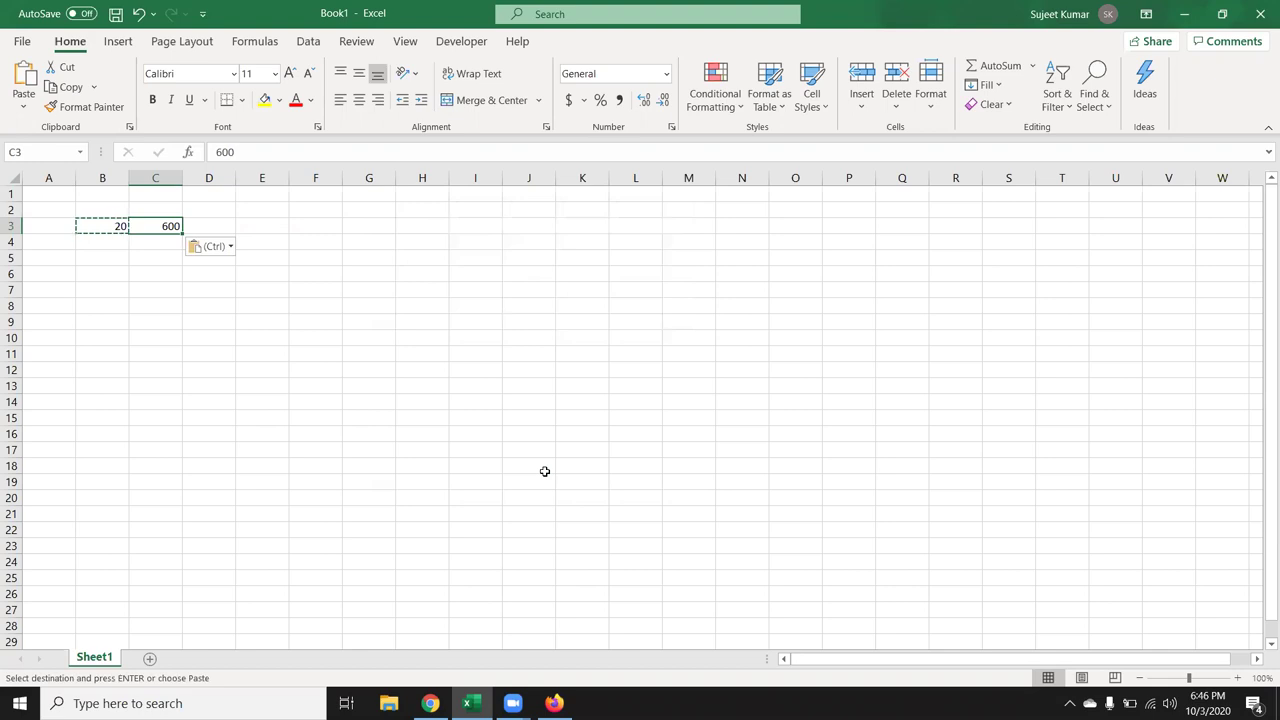
Step: Cancel the copy, clear B3:C3, and return to A1
key(Left)
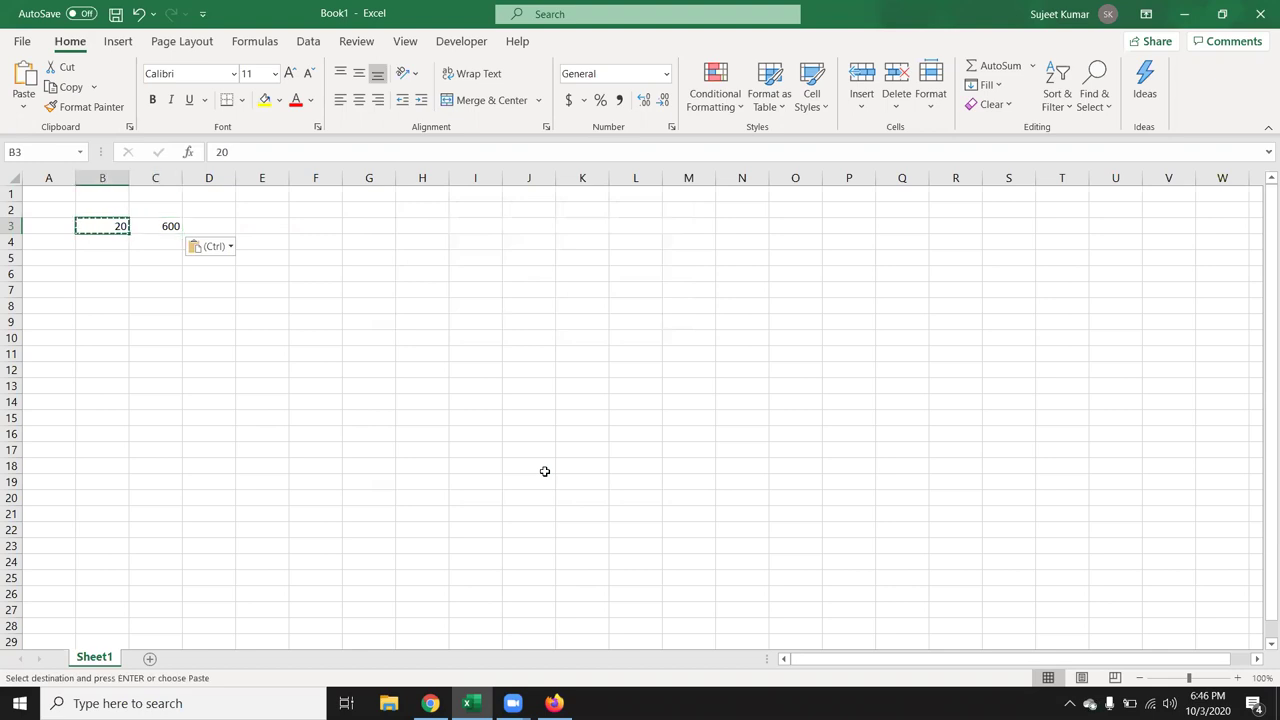
key(ctrl)
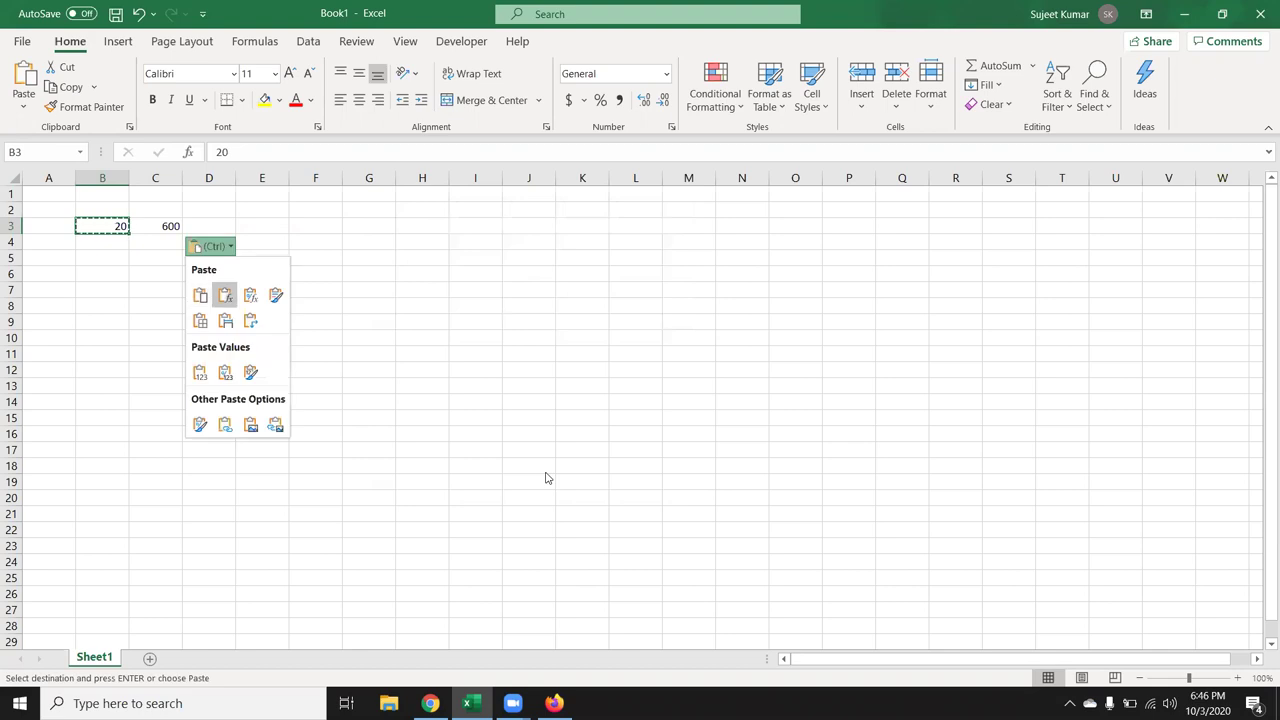
key(Escape)
key(shift+Right)
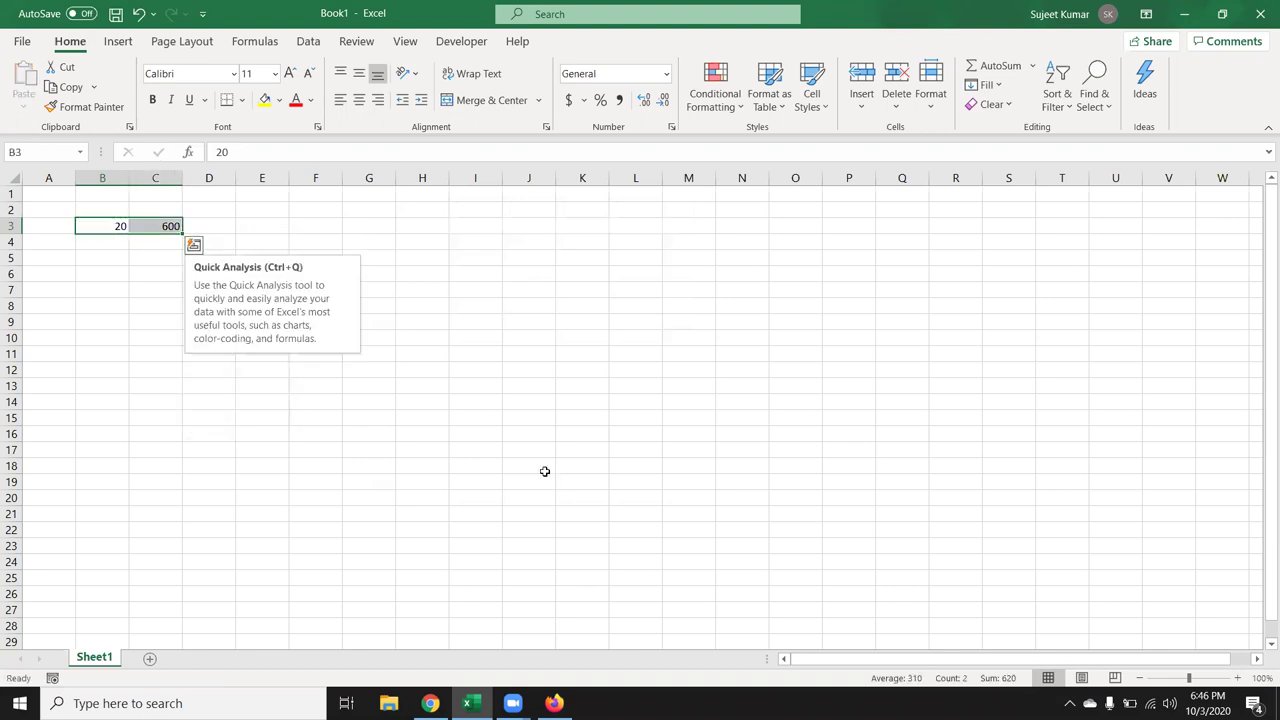
key(Delete)
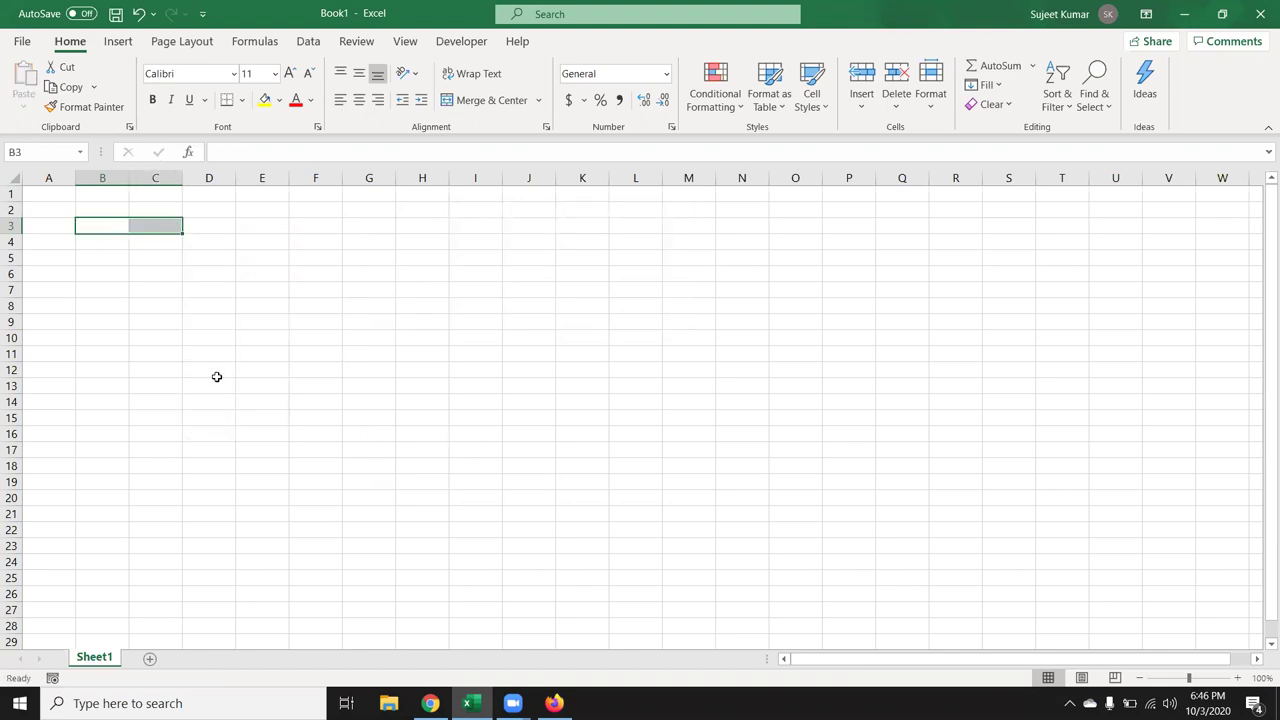
click(38, 191)
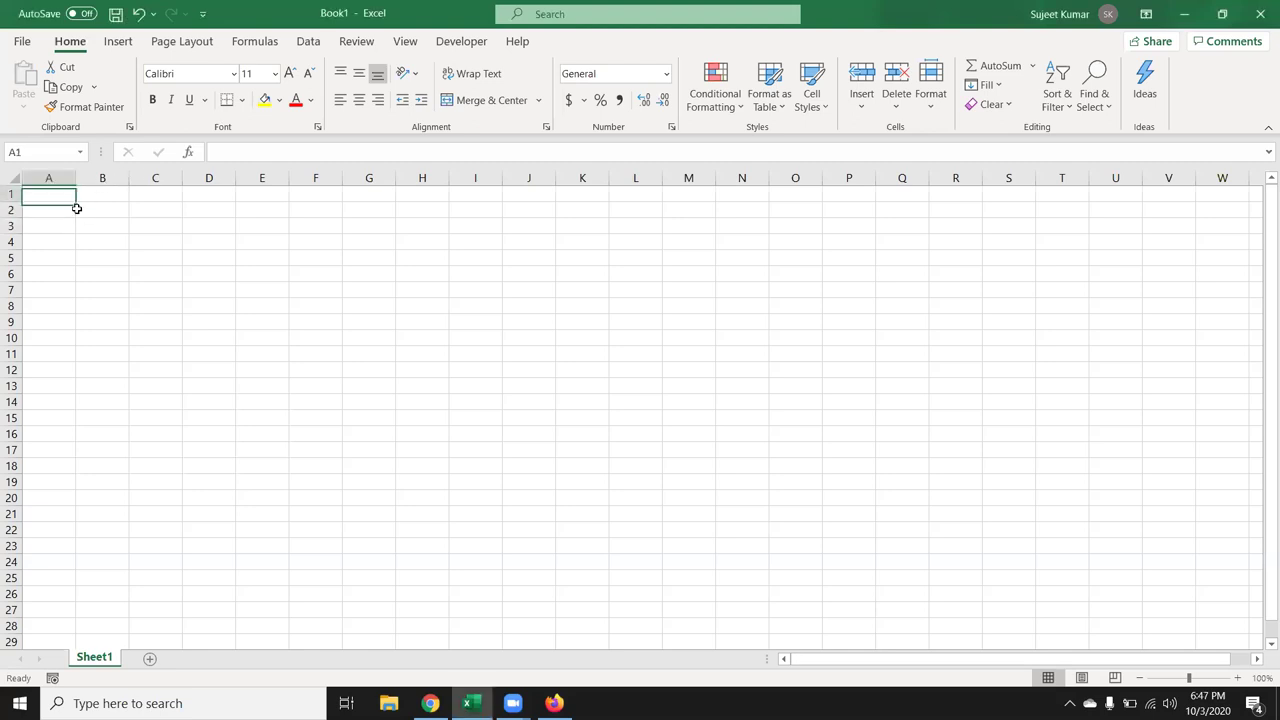
Step: Type a % label in cell A1
key(Right)
key(Left)
text(%)
key(Return)
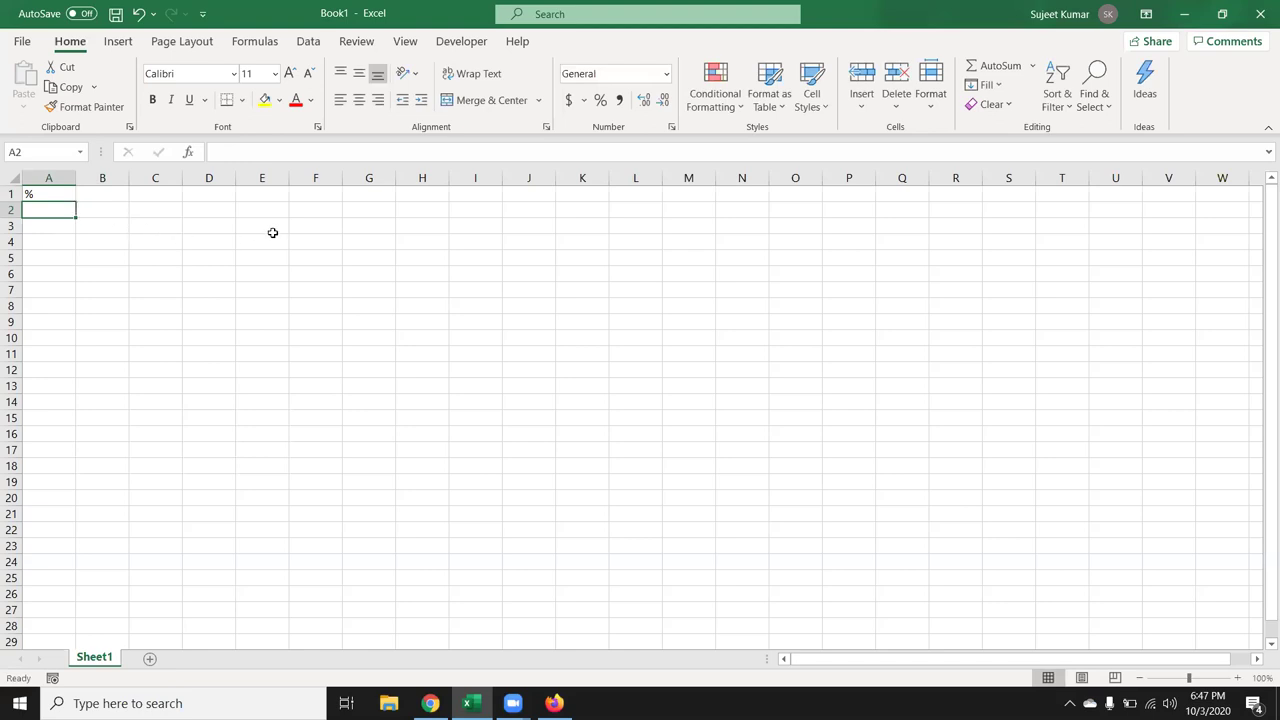
Step: Enter 20 in F2 and 30 in G2
click(331, 220)
click(335, 209)
text(20)
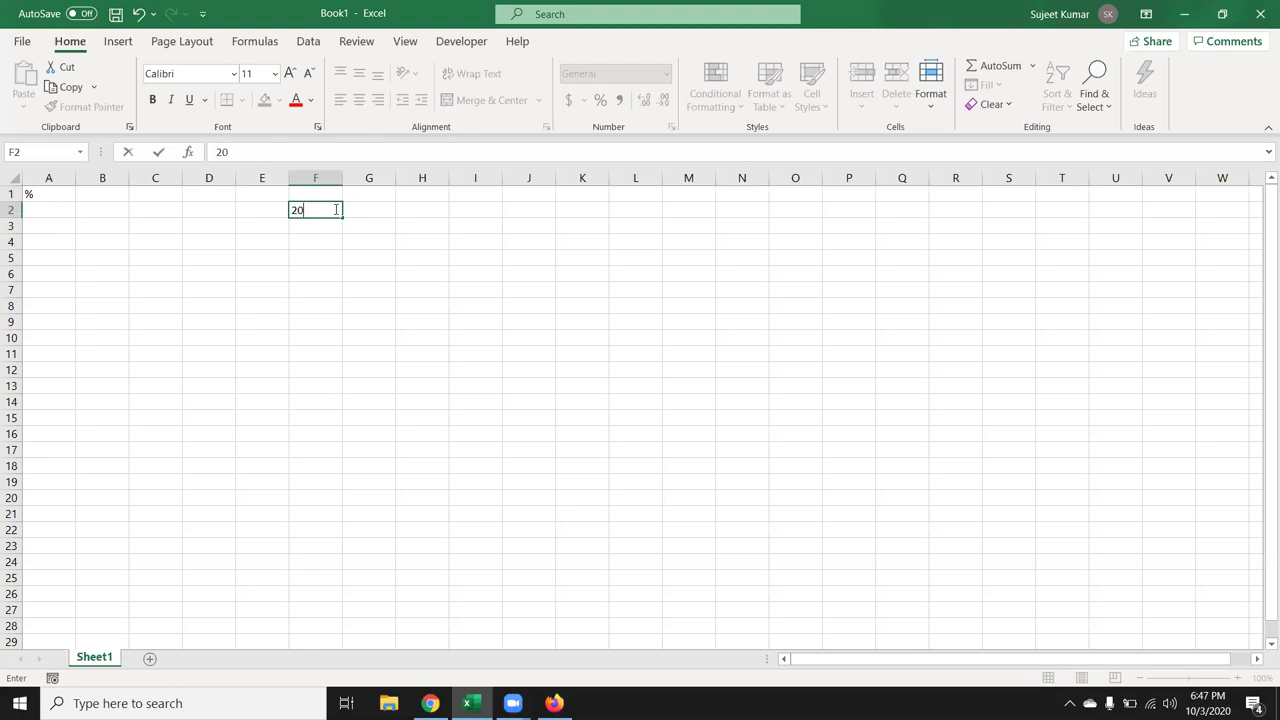
key(Tab)
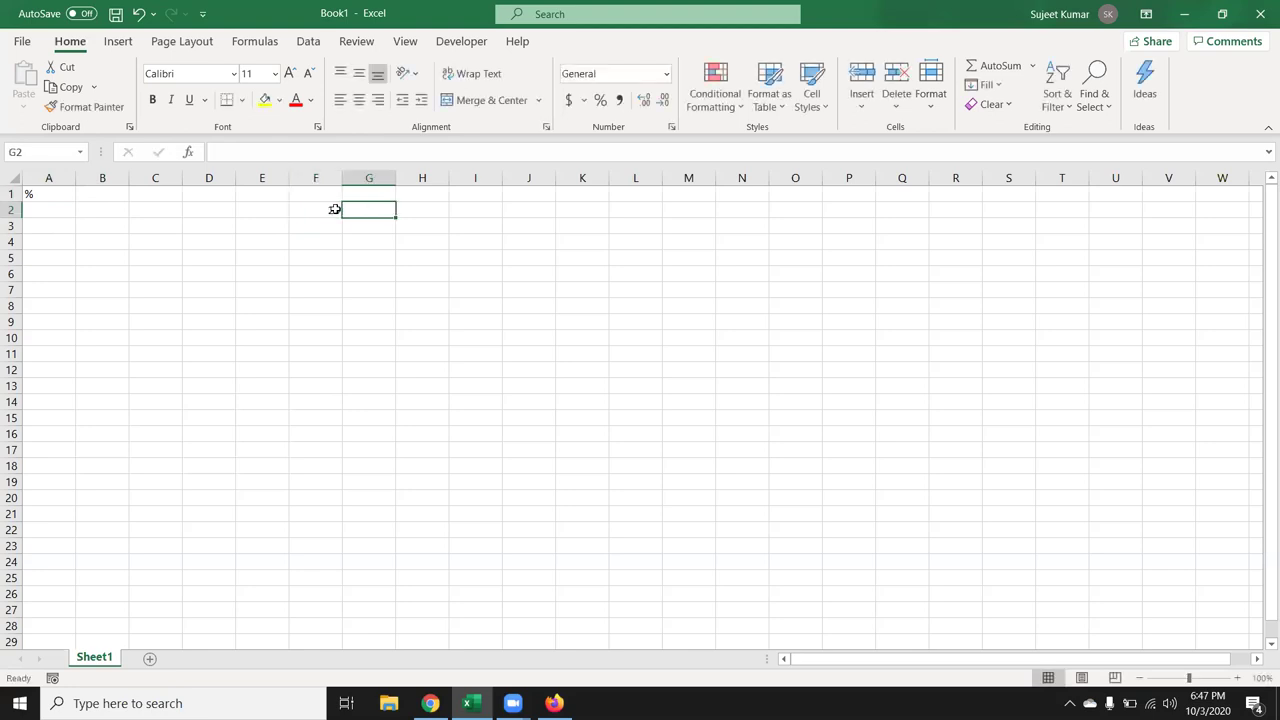
text(30)
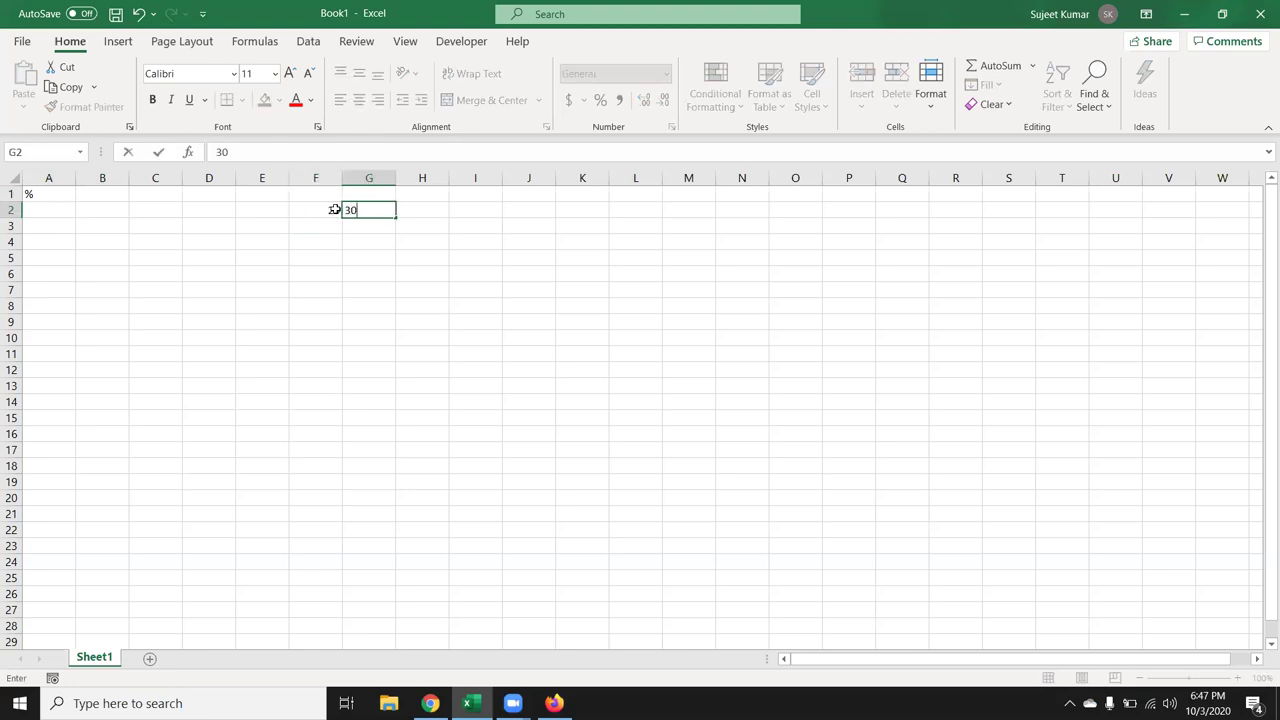
key(Return)
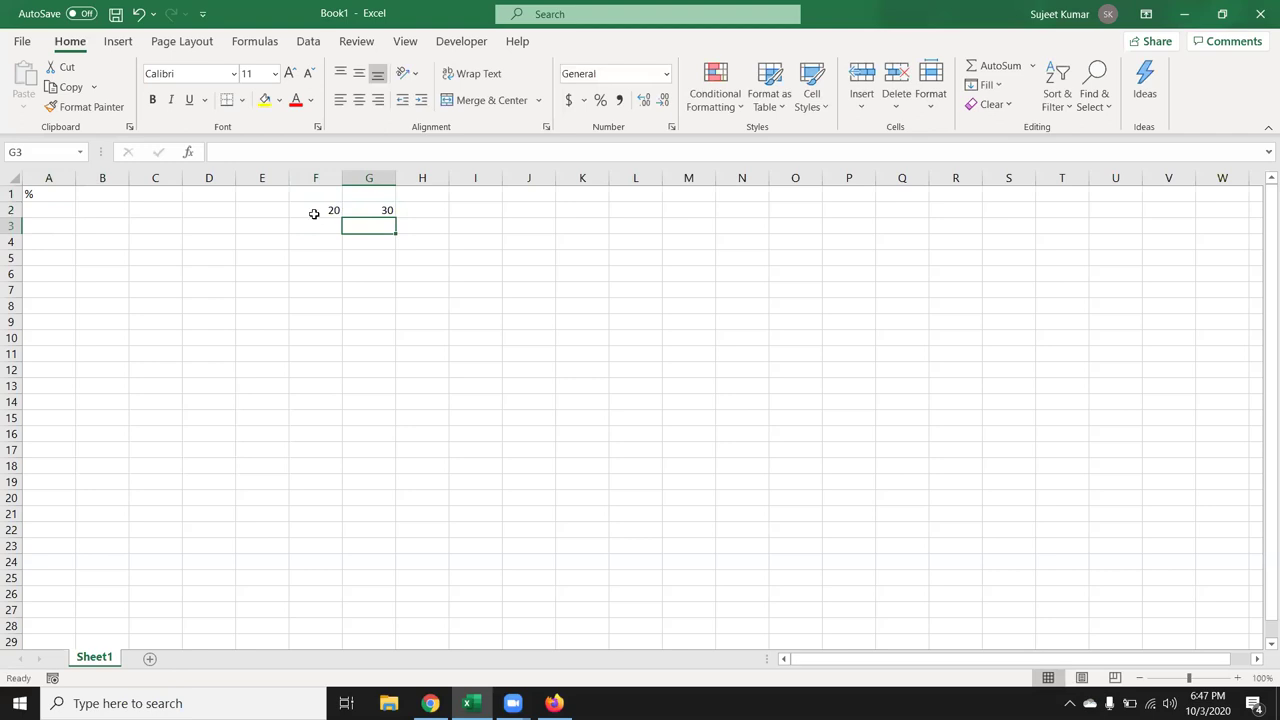
Step: Append % to F2 and G2 so they read 20% and 30%
click(326, 213)
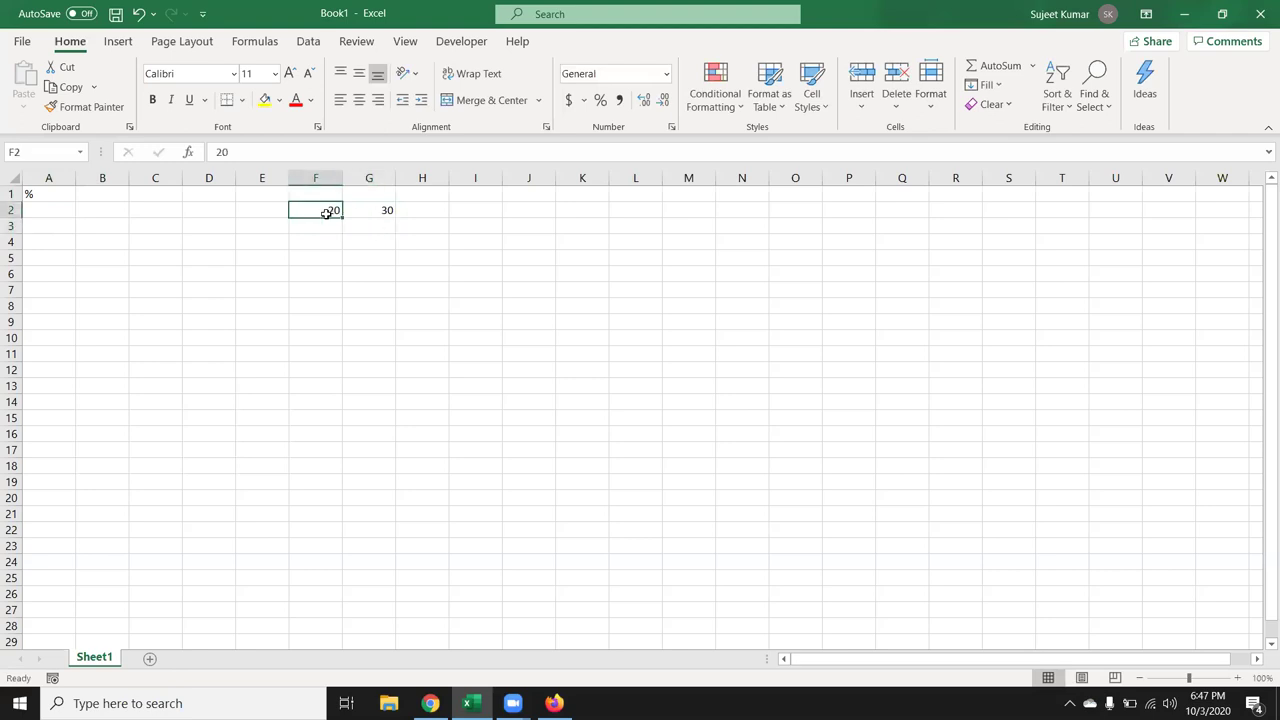
double_click(326, 213)
text(%)
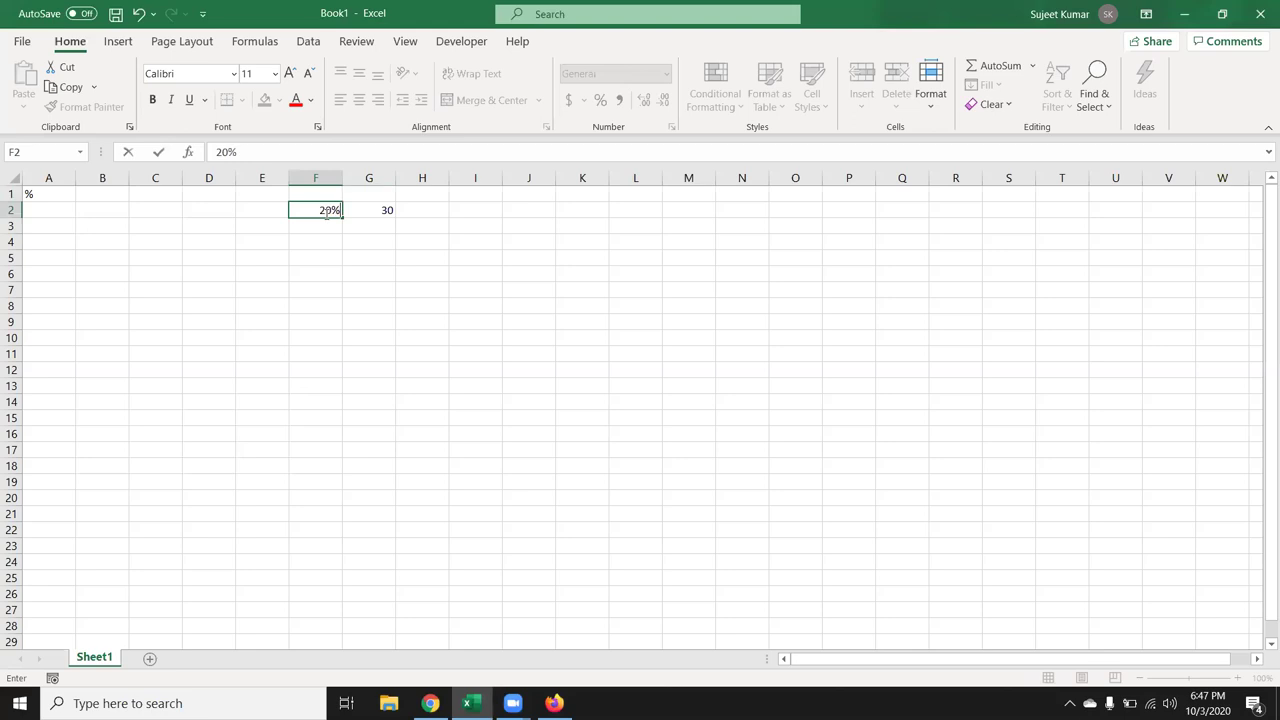
click(439, 229)
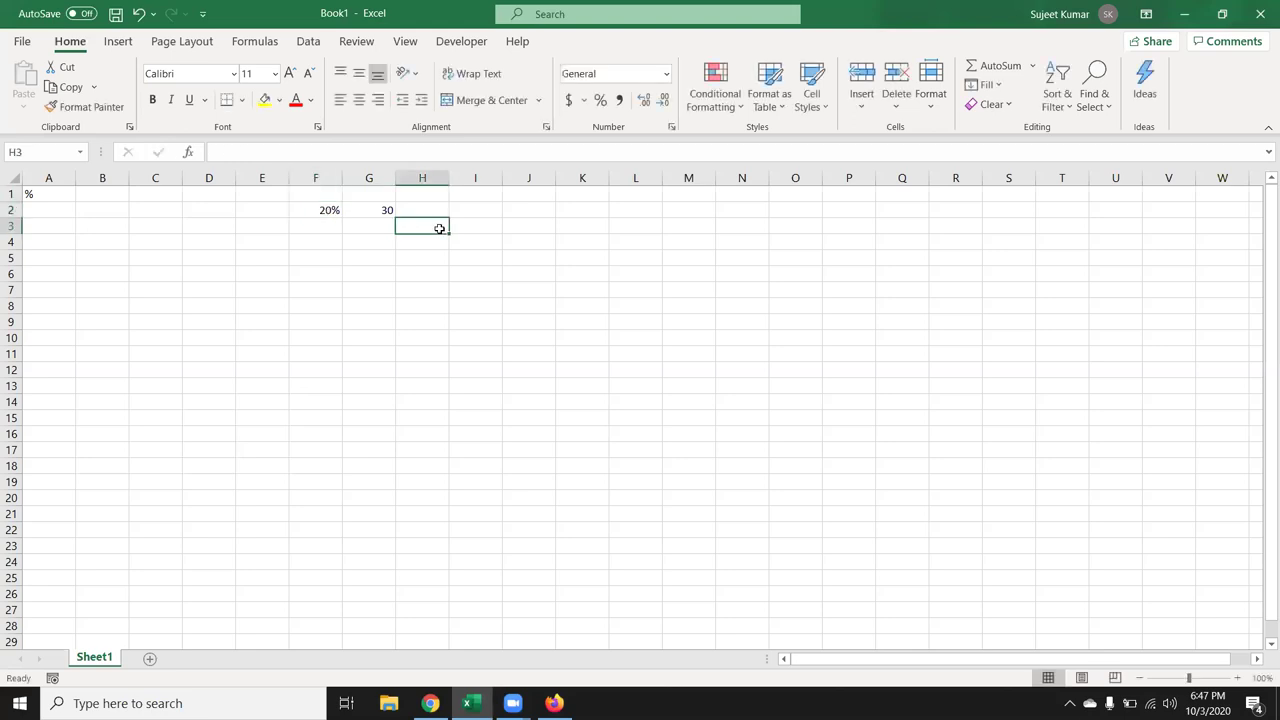
click(380, 207)
double_click(380, 207)
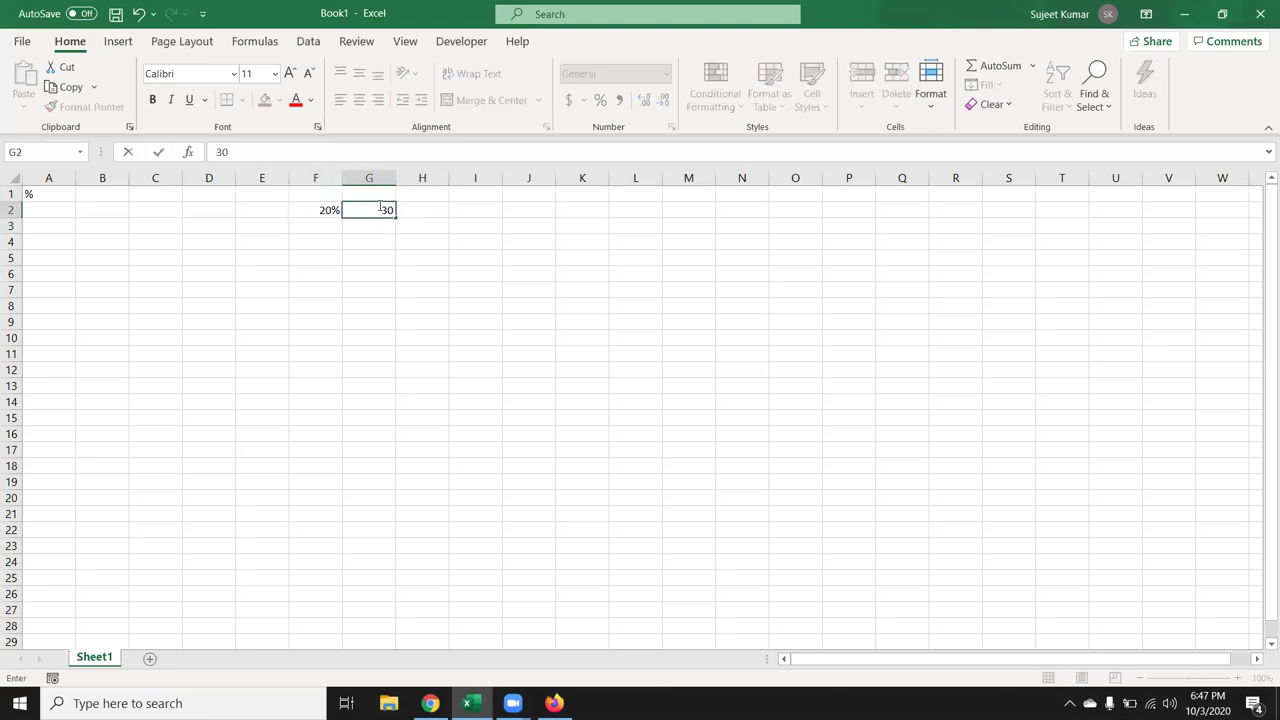
text(%)
key(Return)
Step: Enter 20 in I2 and apply Percent Style so it shows 2000%
click(380, 207)
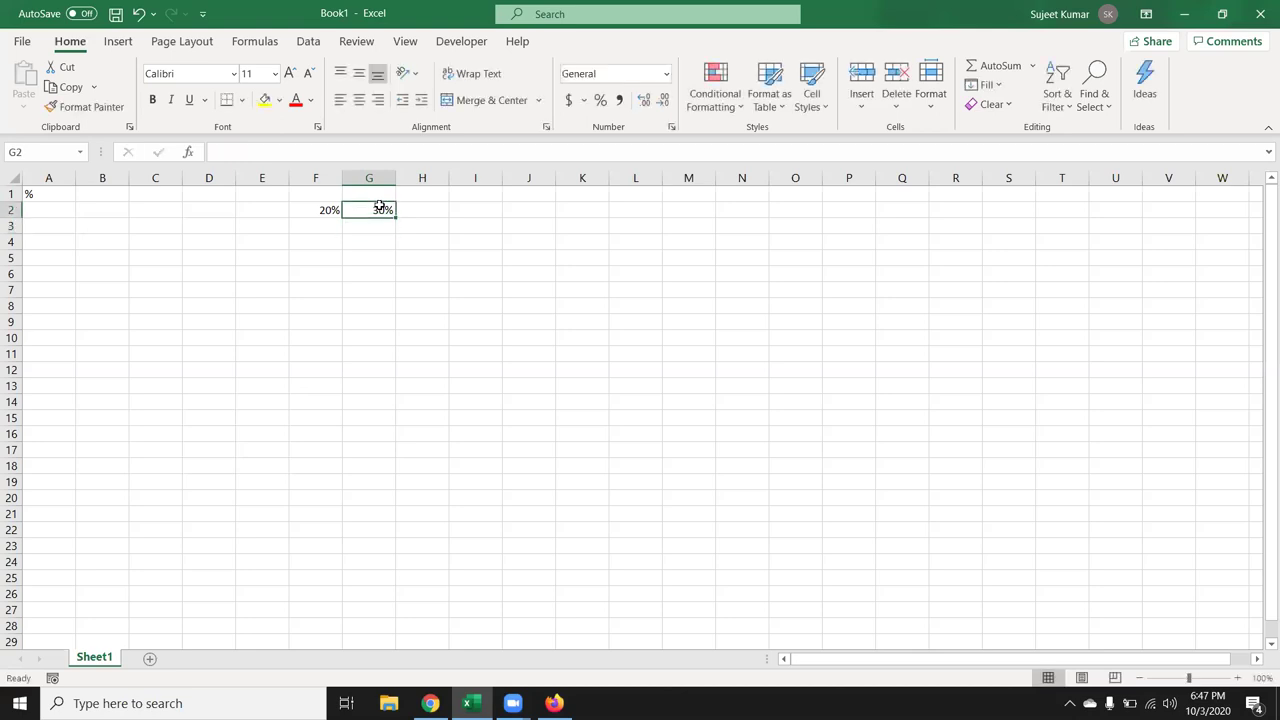
click(468, 210)
text(20)
key(Return)
click(468, 210)
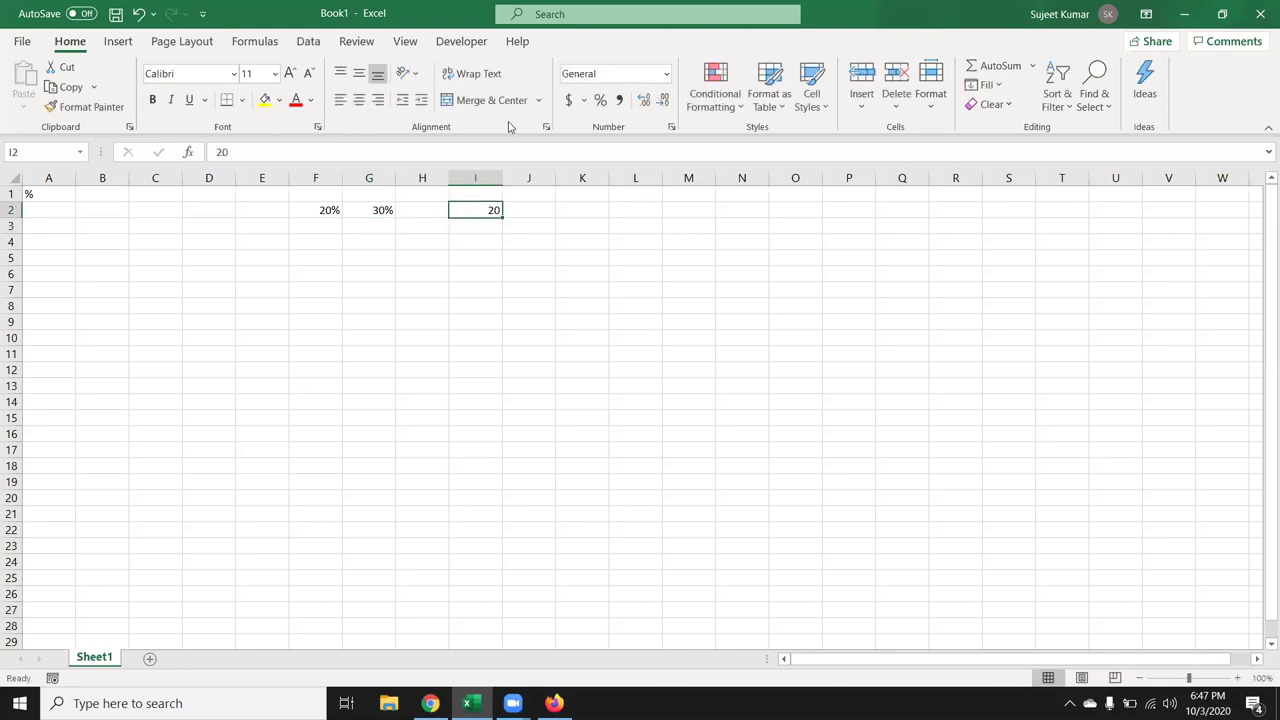
click(599, 110)
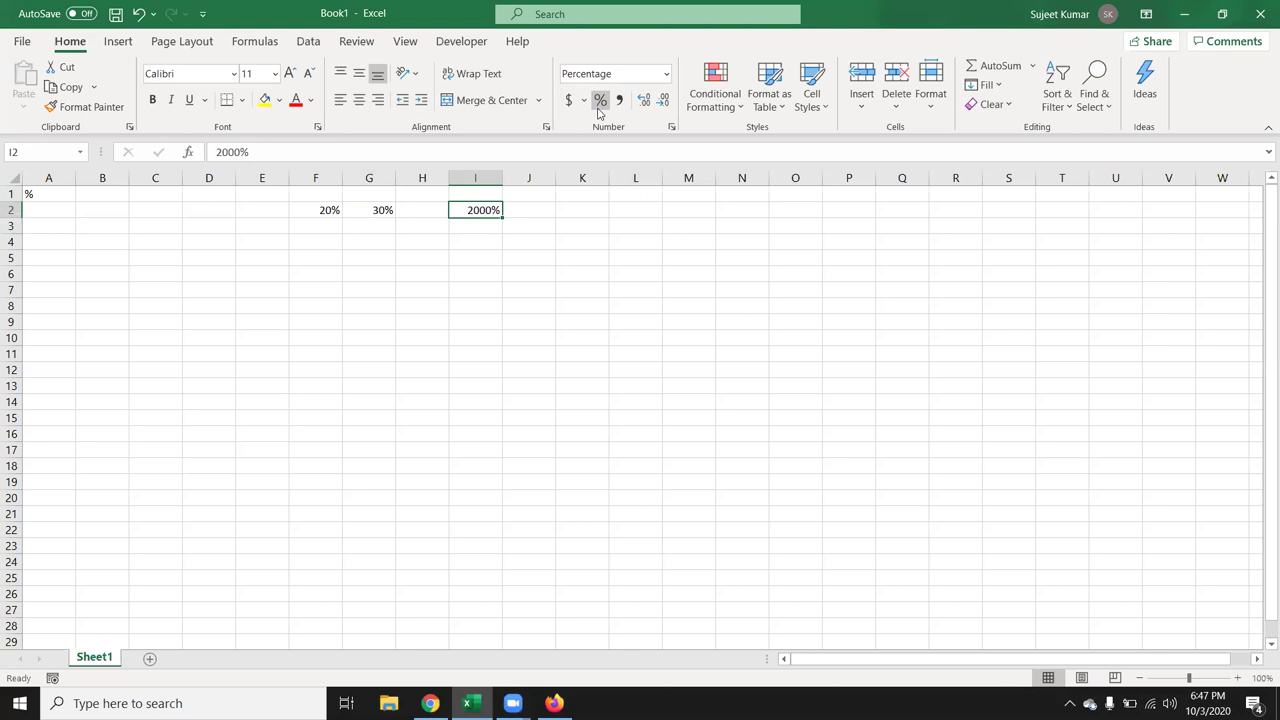
Step: Type the note 1=100% in I3
key(Return)
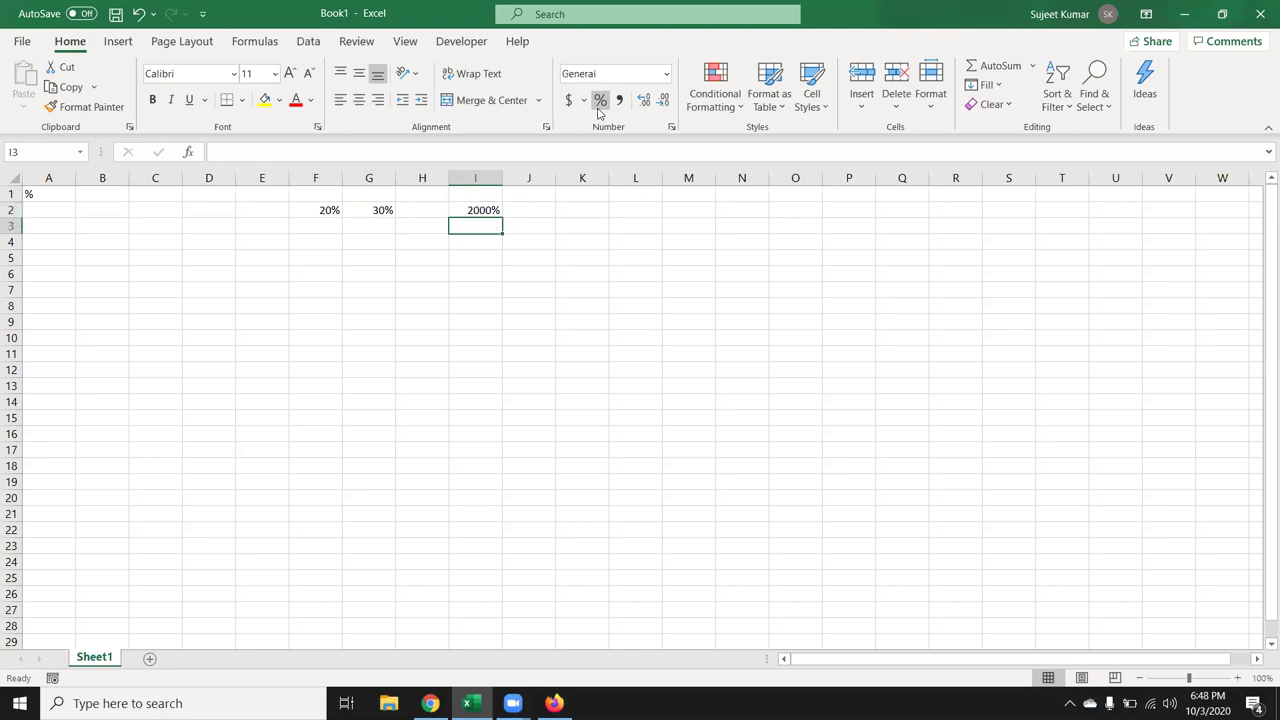
text(1=100%)
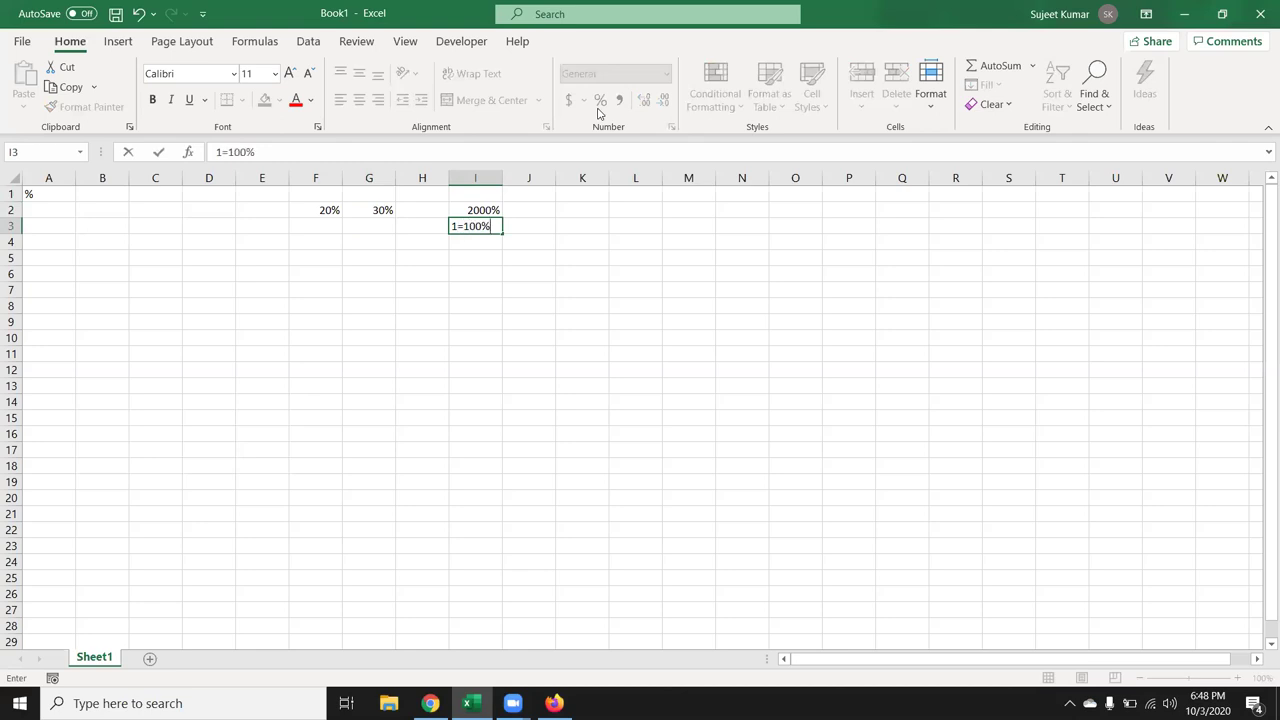
key(Return)
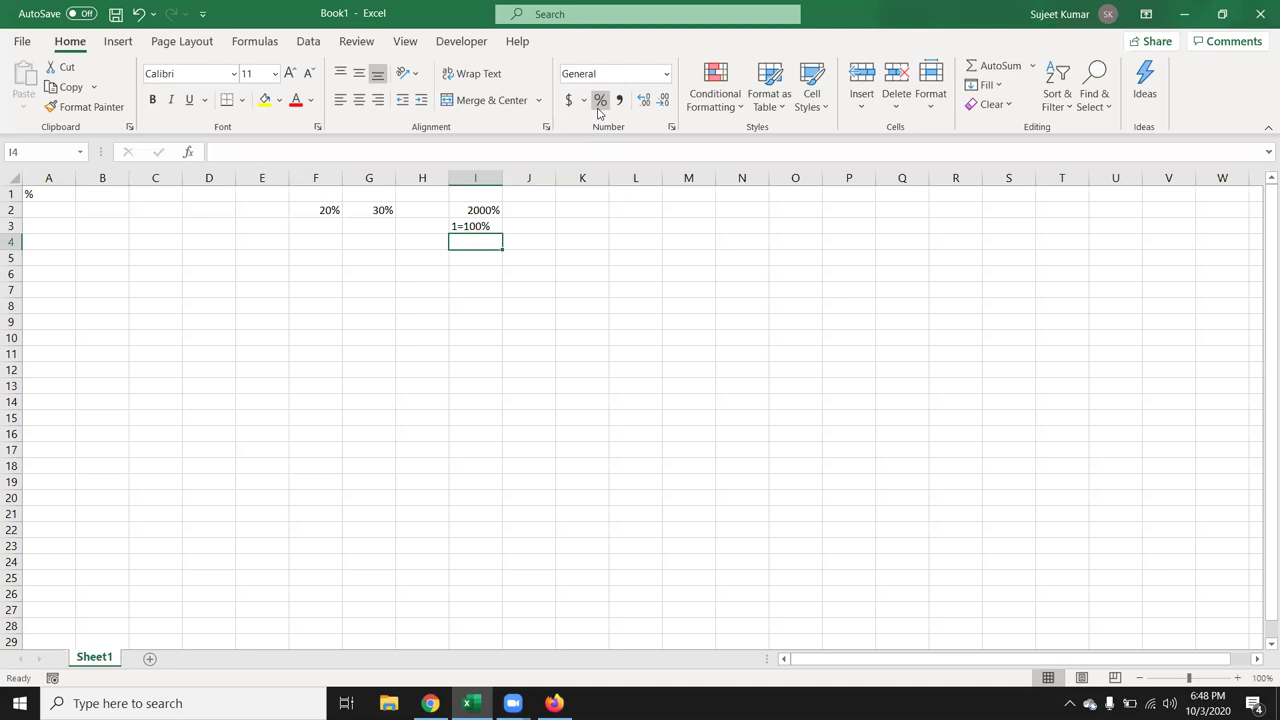
Step: Enter 0.10 in J2 and 0.20 in J3, formatting J3 with Percent Style
key(Up)
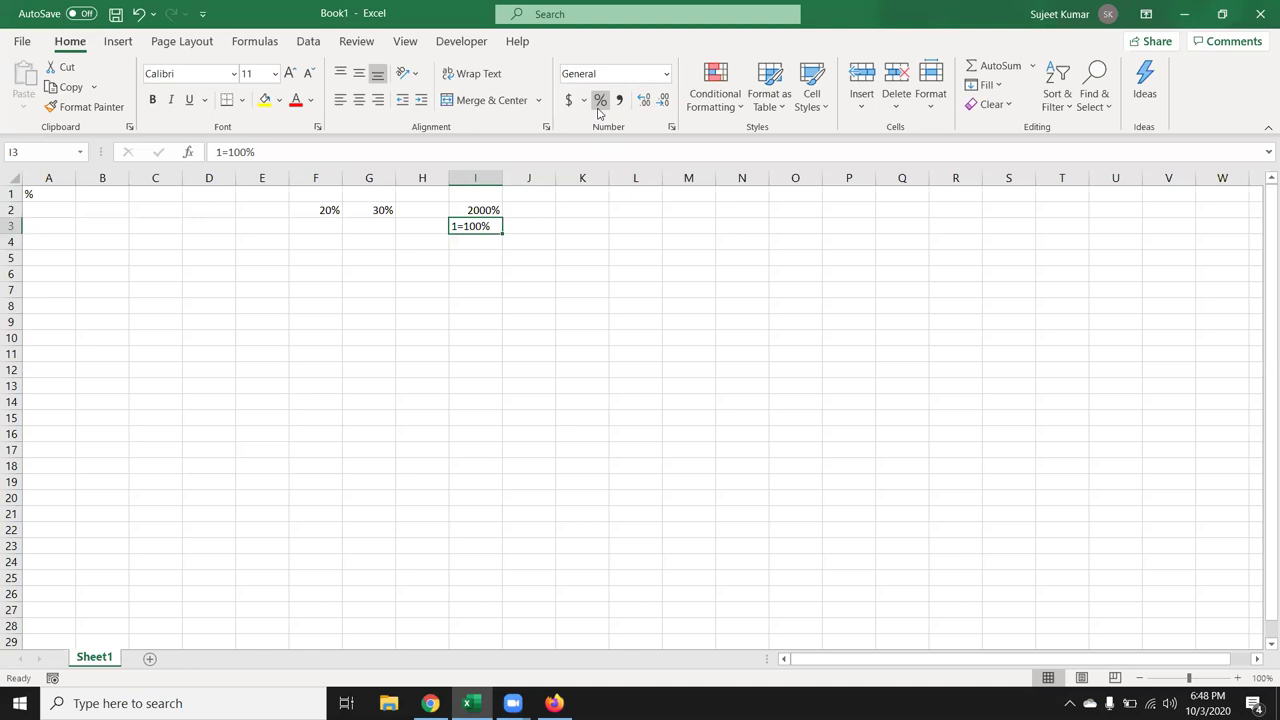
key(Right)
key(Up)
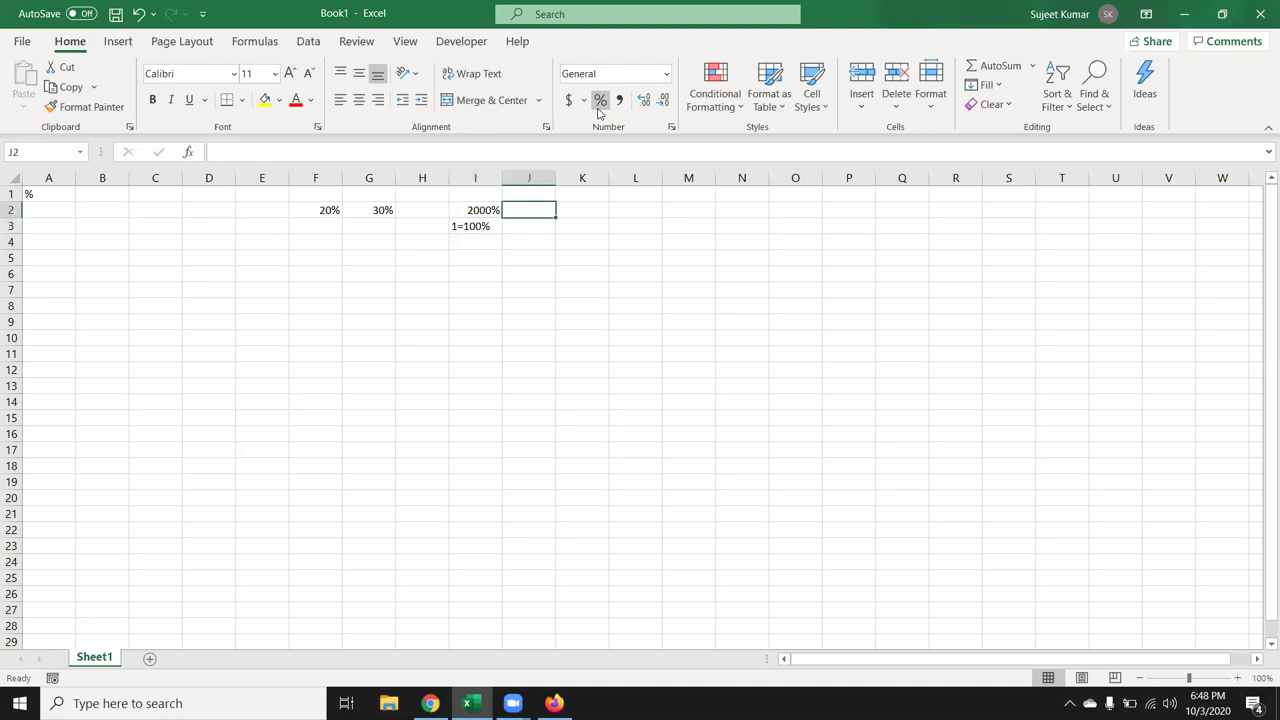
text(0.10)
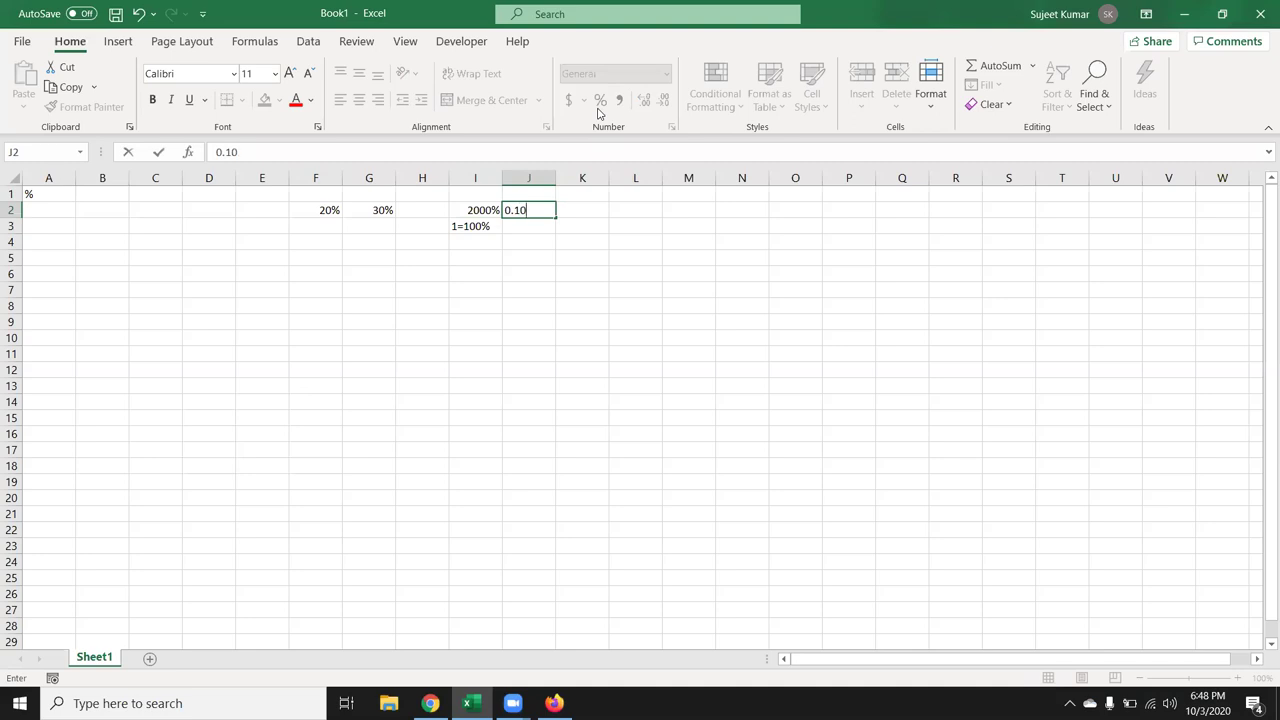
key(Return)
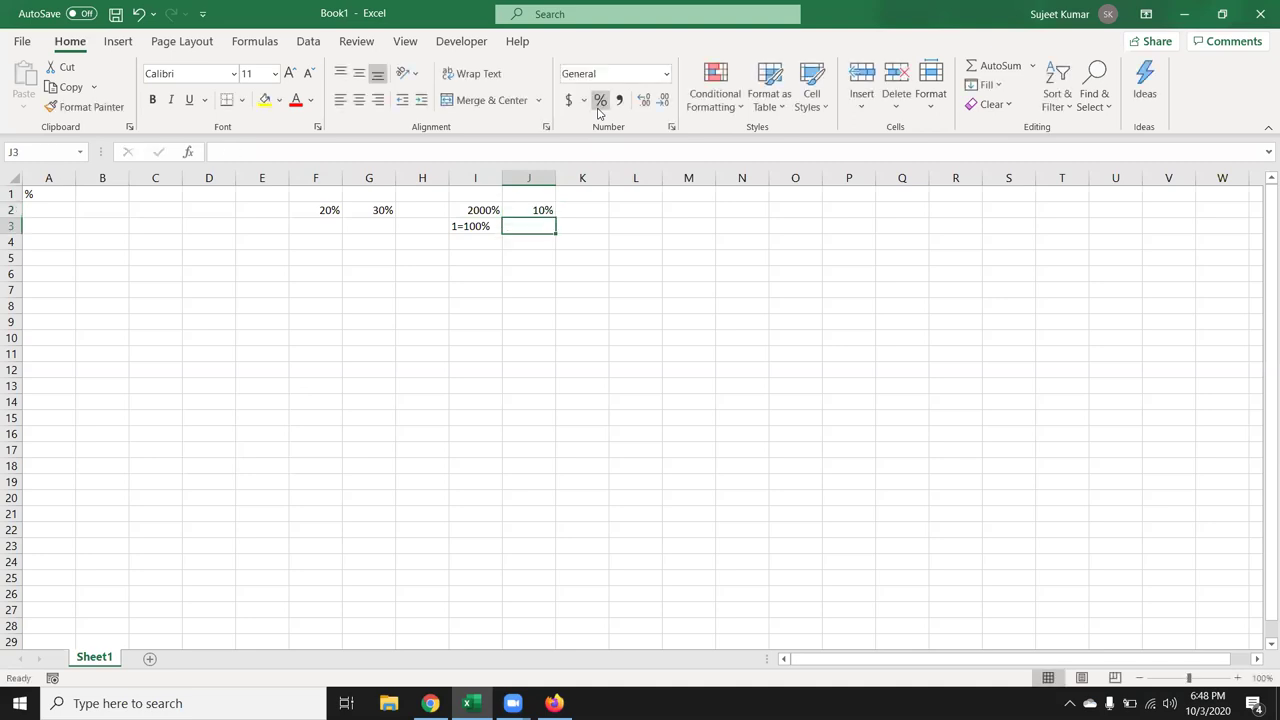
text(0.20)
key(Up)
click(598, 102)
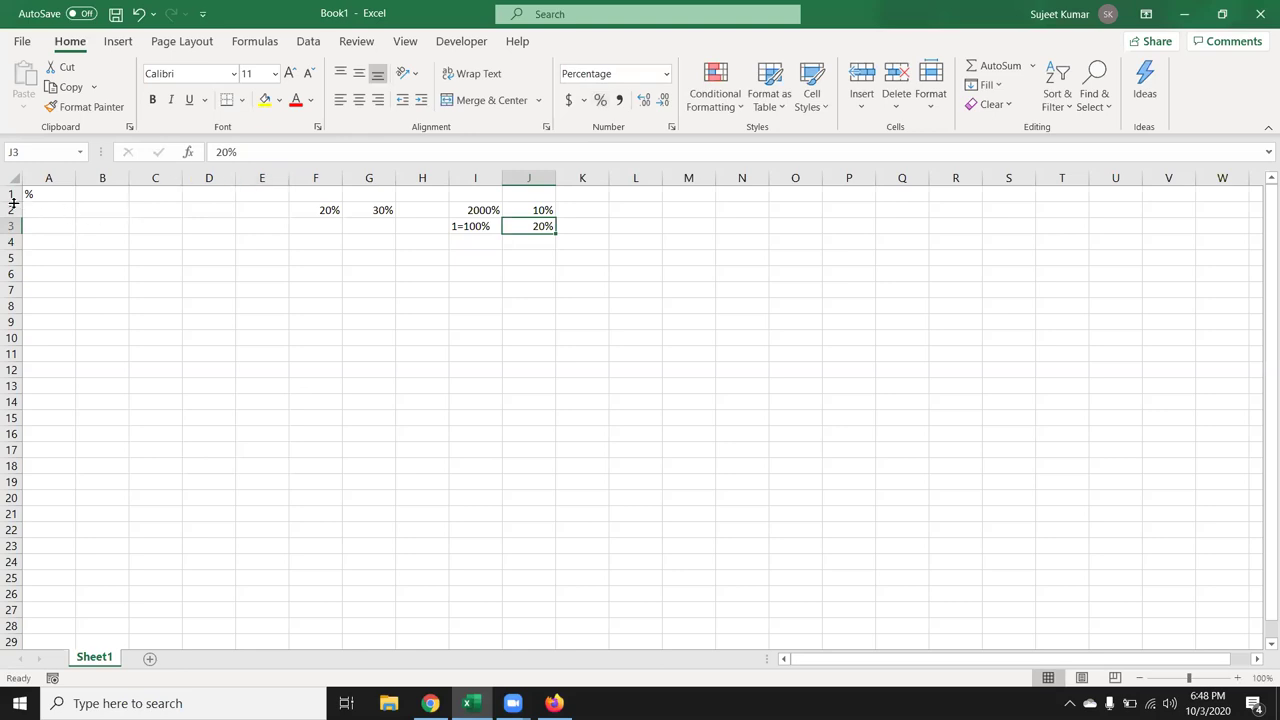
Step: Clear rows 2–4 and enter a RANDBETWEEN random-number formula in A2
drag(10, 209, 6, 293)
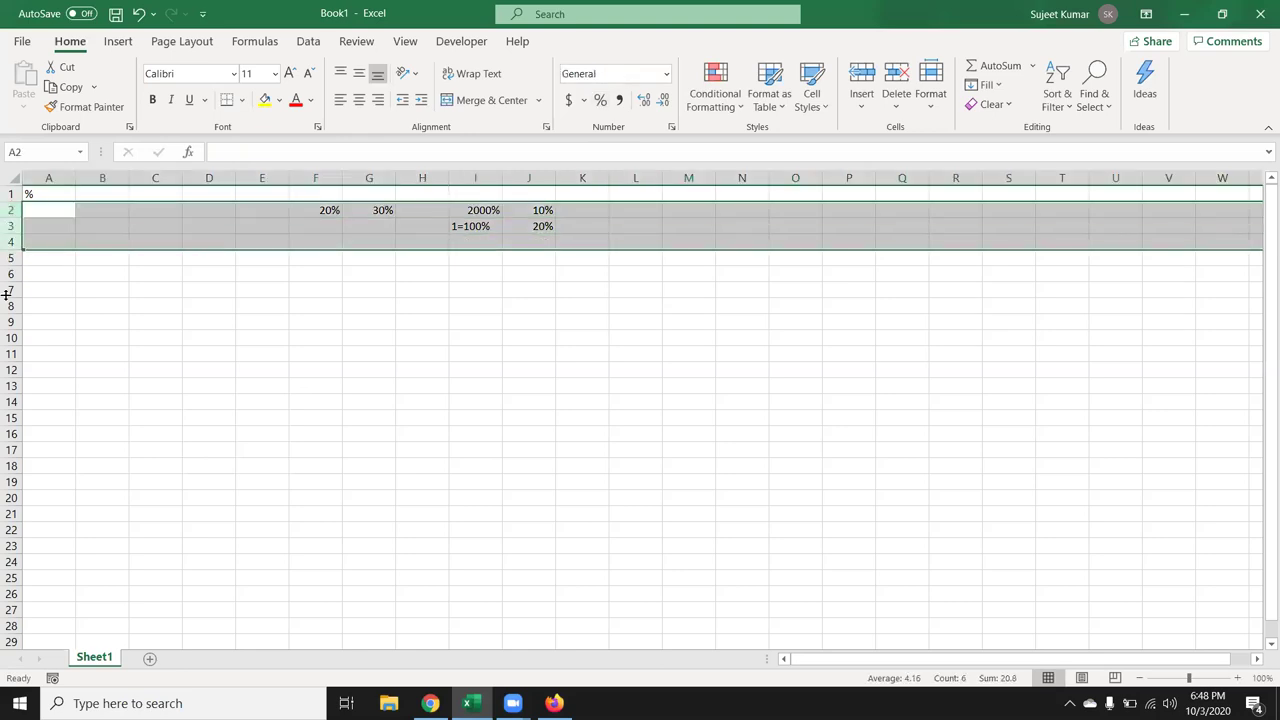
key(Delete)
key(ctrl+Home)
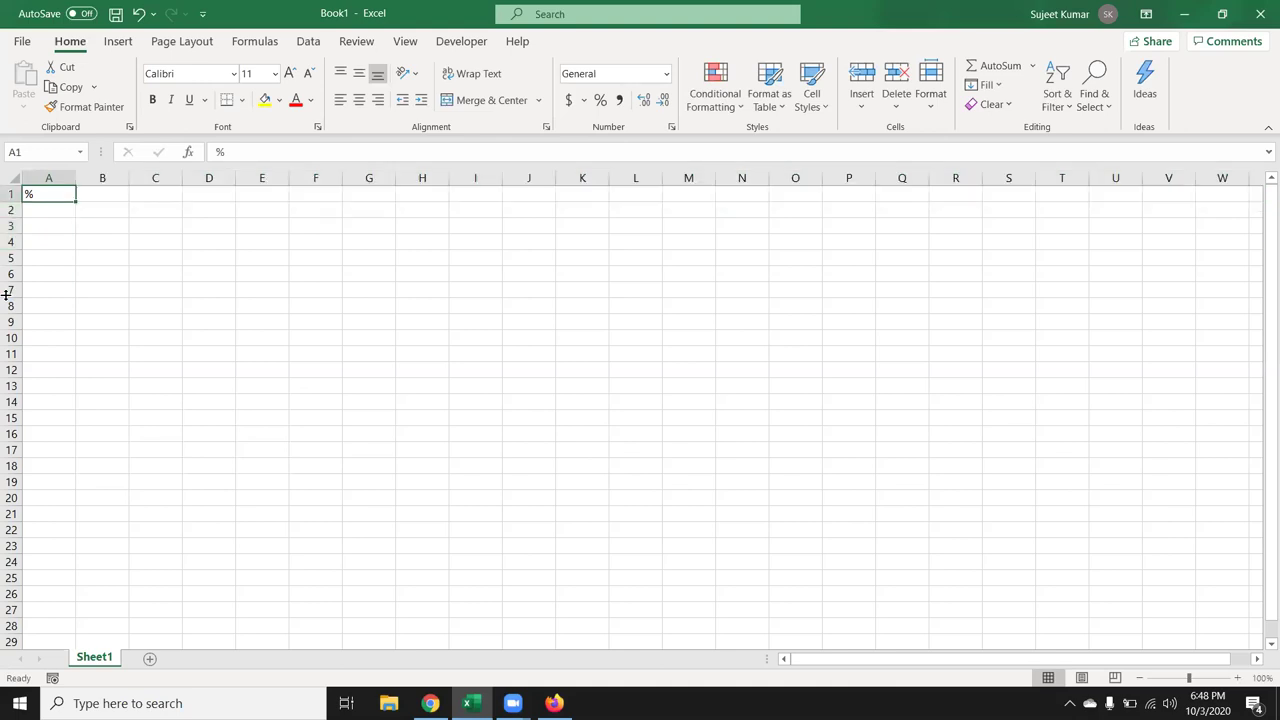
key(Down)
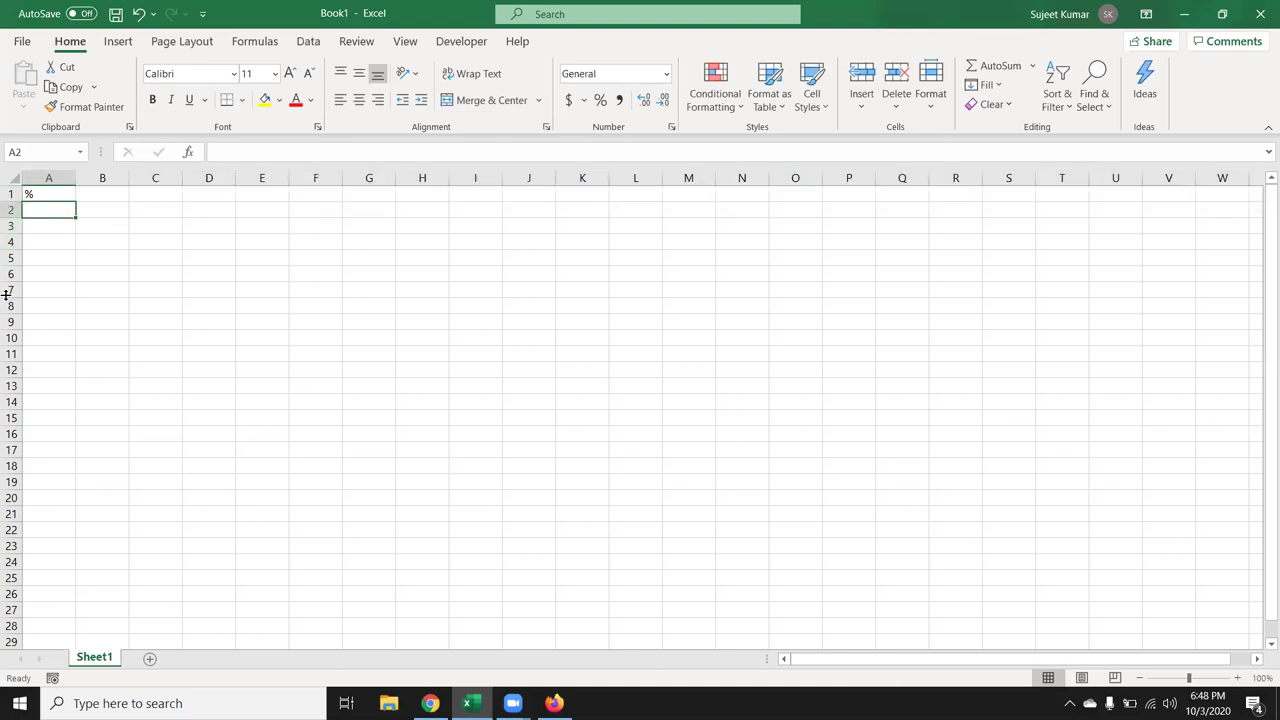
text(=r)
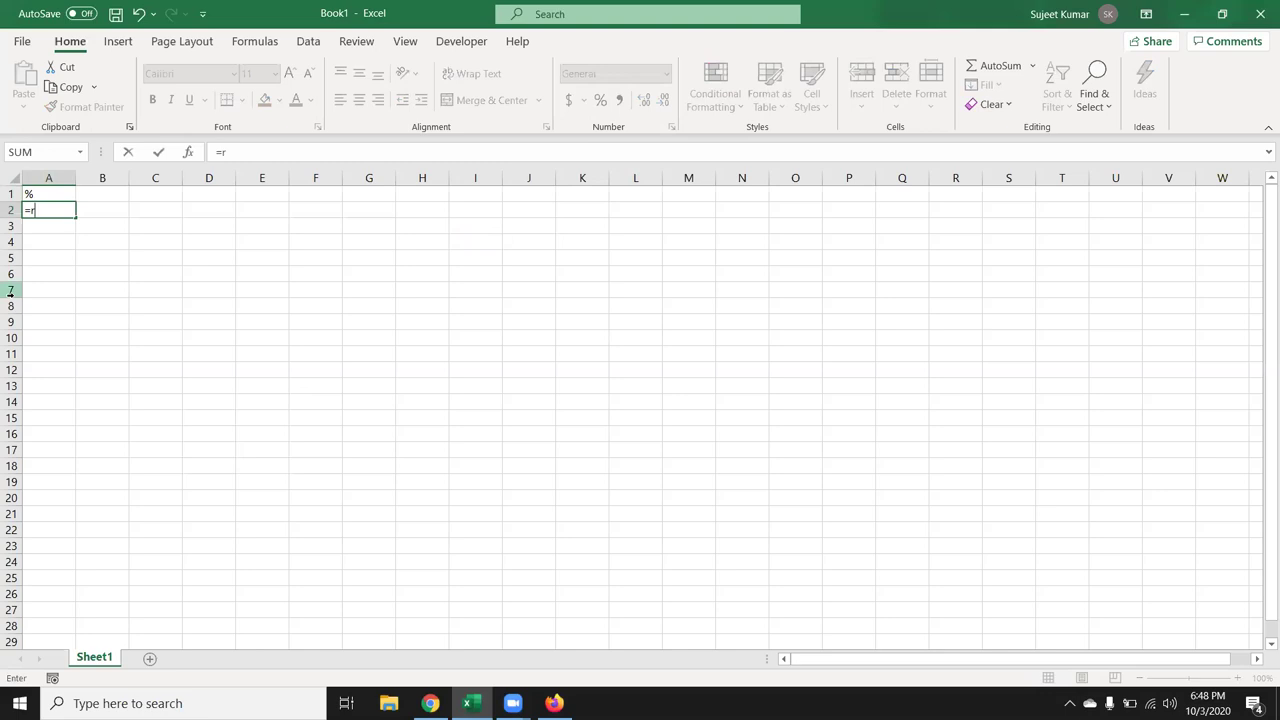
text(a)
key(Down)
key(Down)
key(Down)
key(Tab)
text(10,100)
key(Return)
Step: Fill the RANDBETWEEN formula across and down to A2:O11
key(Up)
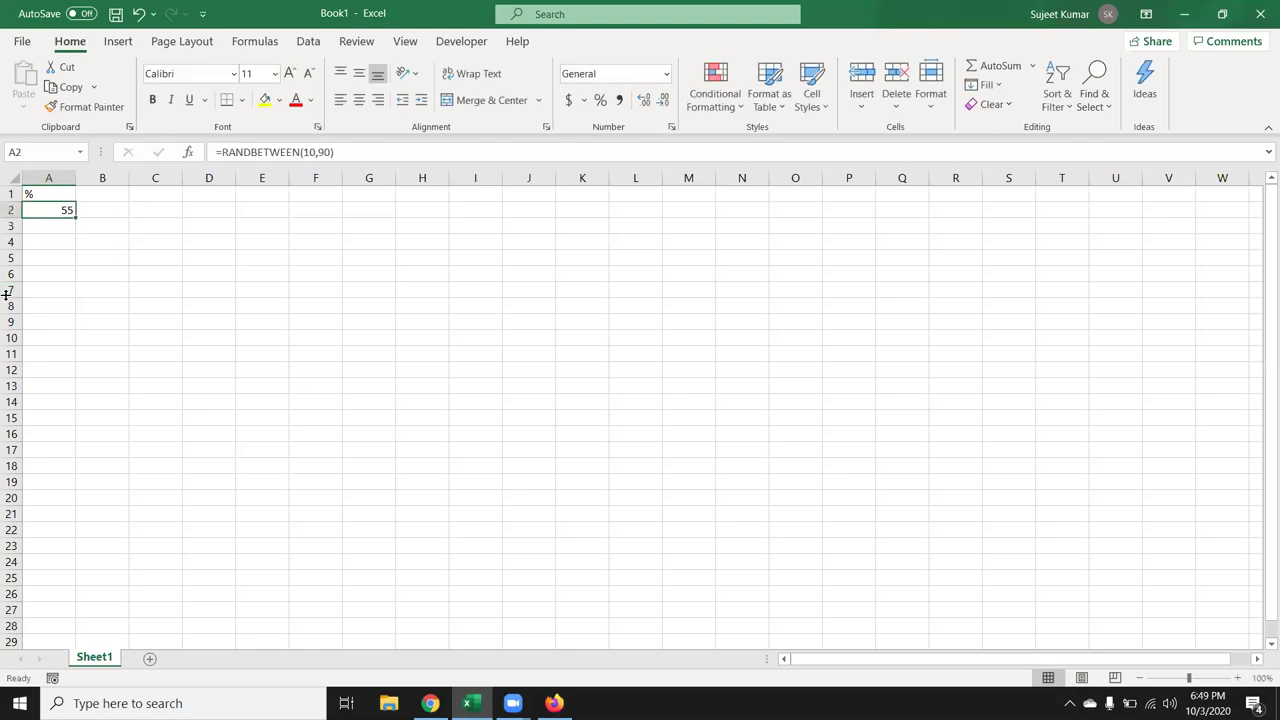
key(shift+Right)
key(shift+Right)
key(shift+Right)
key(shift+Right)
key(shift+Right)
key(shift+Right)
key(shift+Right)
key(shift+Right)
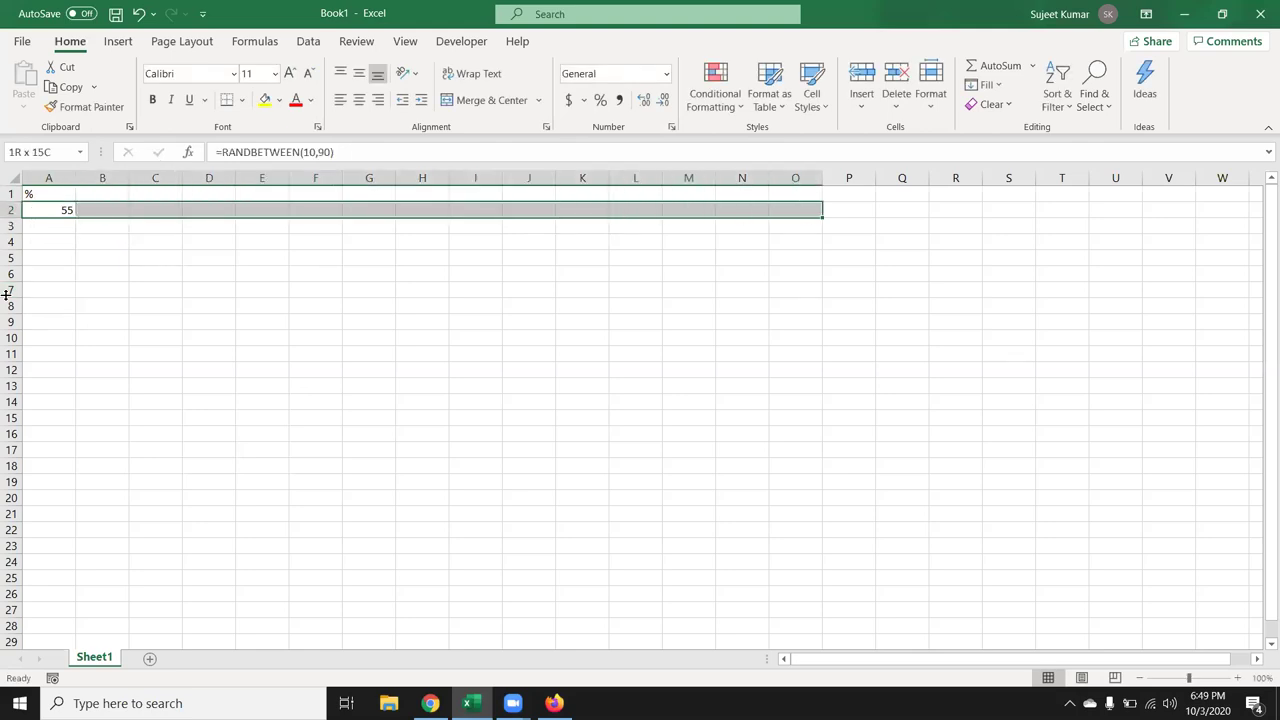
key(shift+Down)
key(shift+Down)
key(shift+Down)
key(shift+Down)
key(shift+Down)
key(shift+Down)
key(shift+Down)
key(shift+Down)
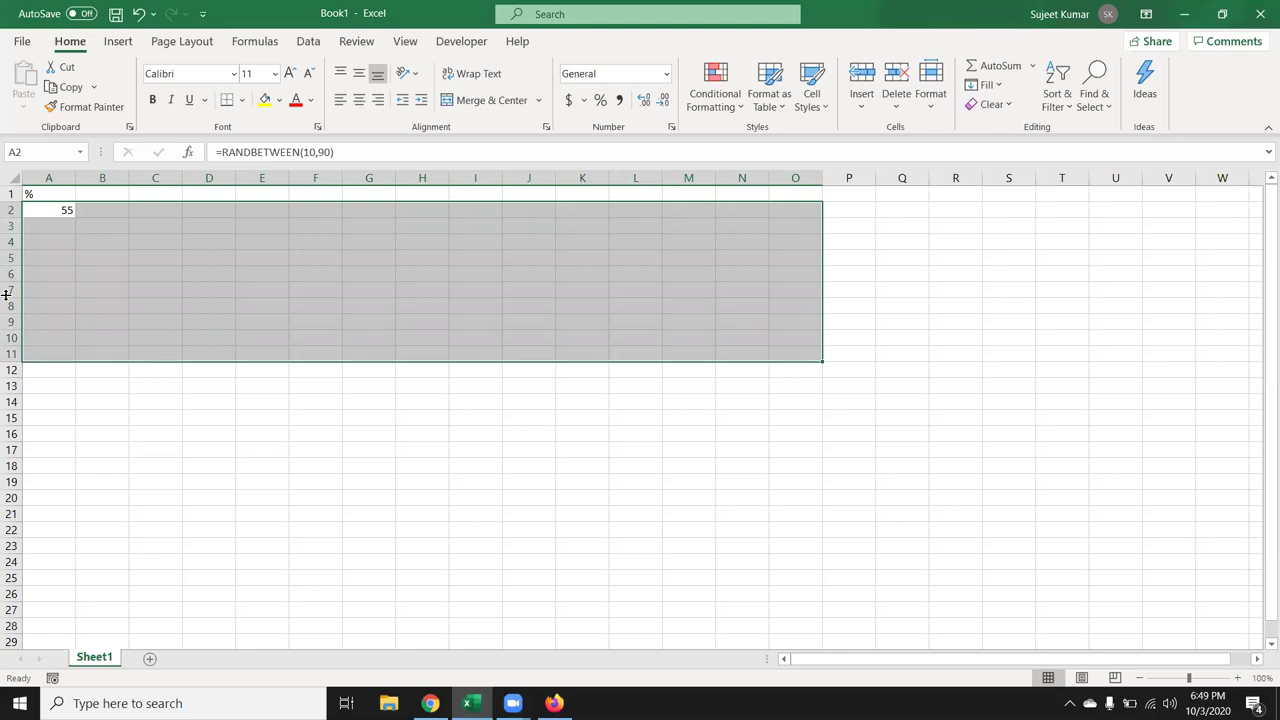
key(ctrl+r)
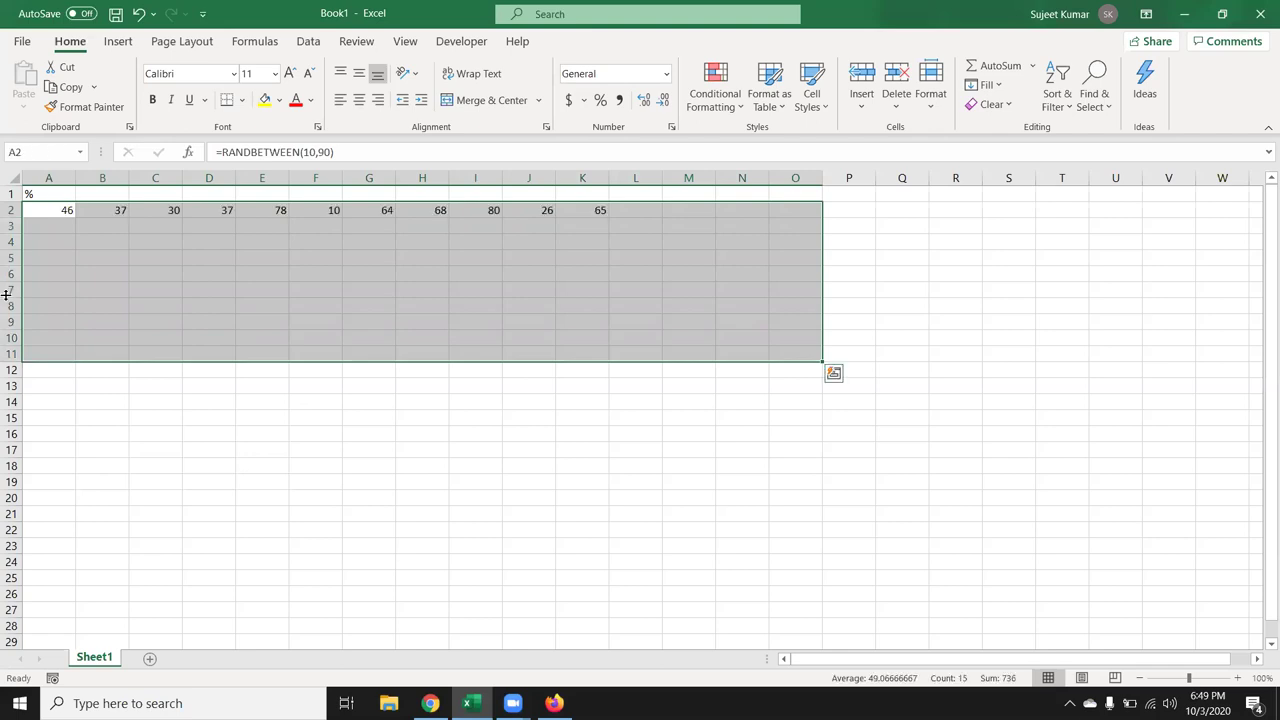
key(ctrl+d)
Step: Copy A2:O11 and paste it back as values only
key(ctrl+c)
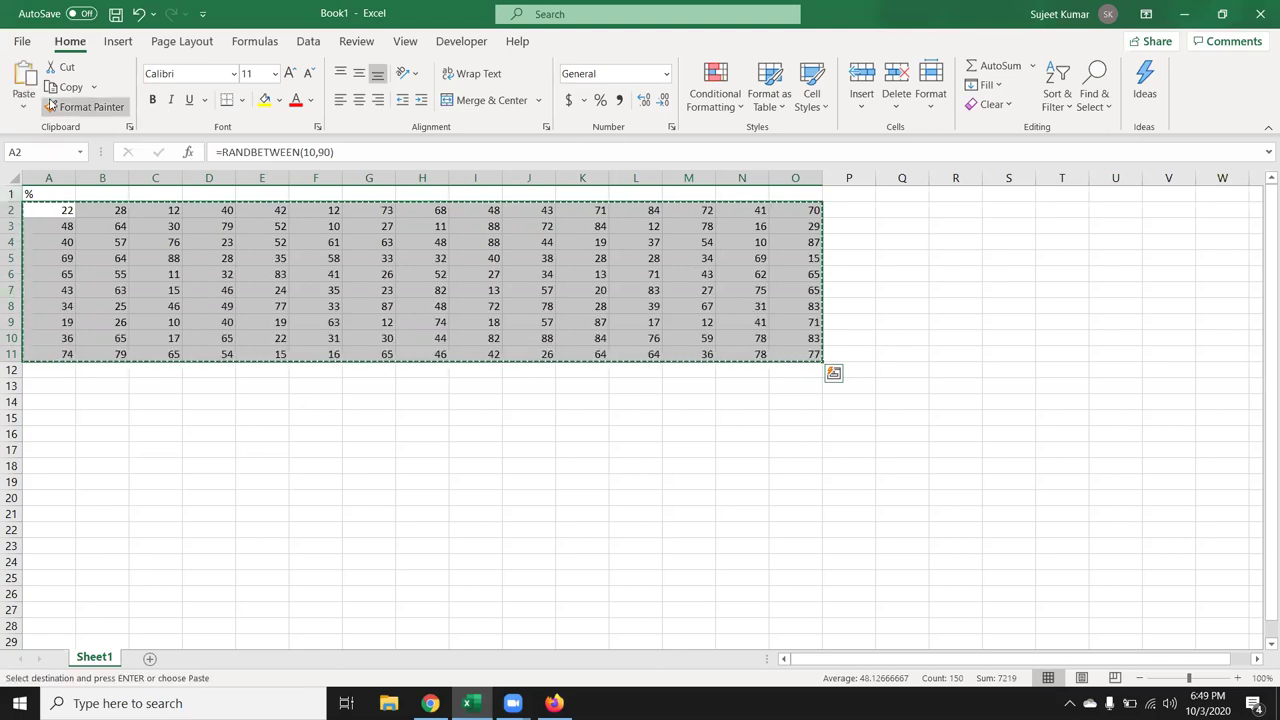
click(26, 108)
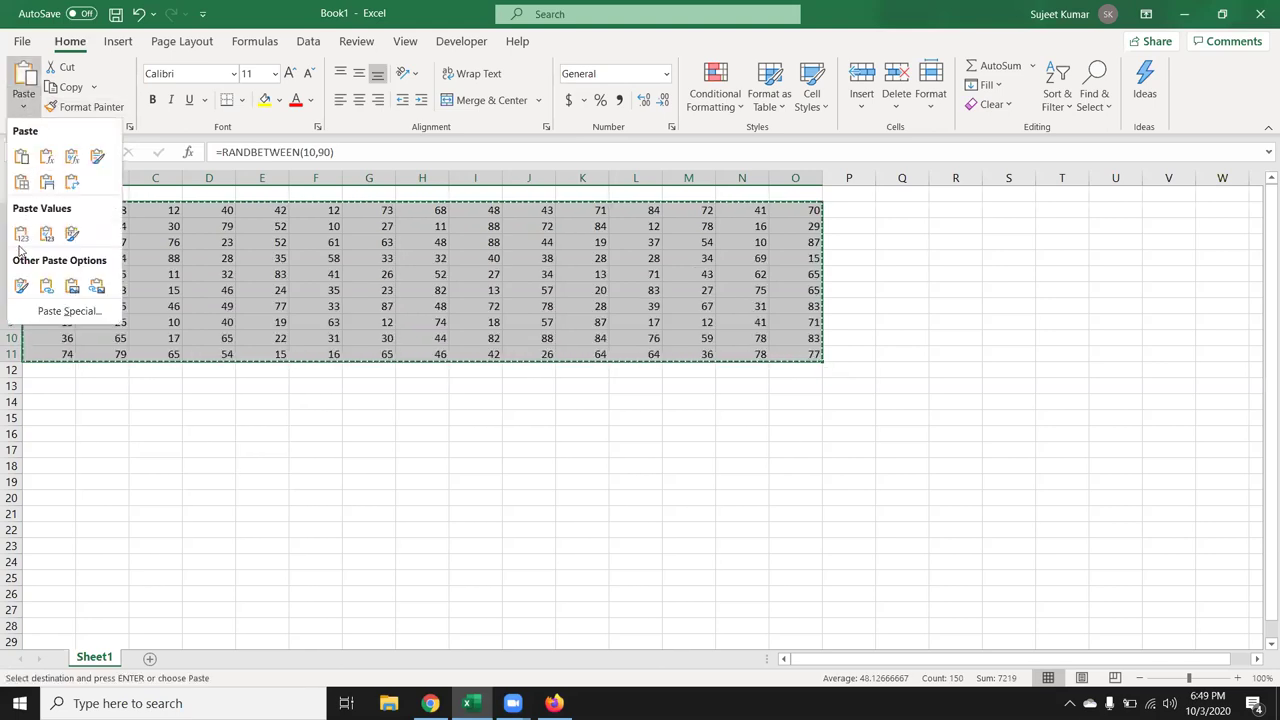
click(19, 233)
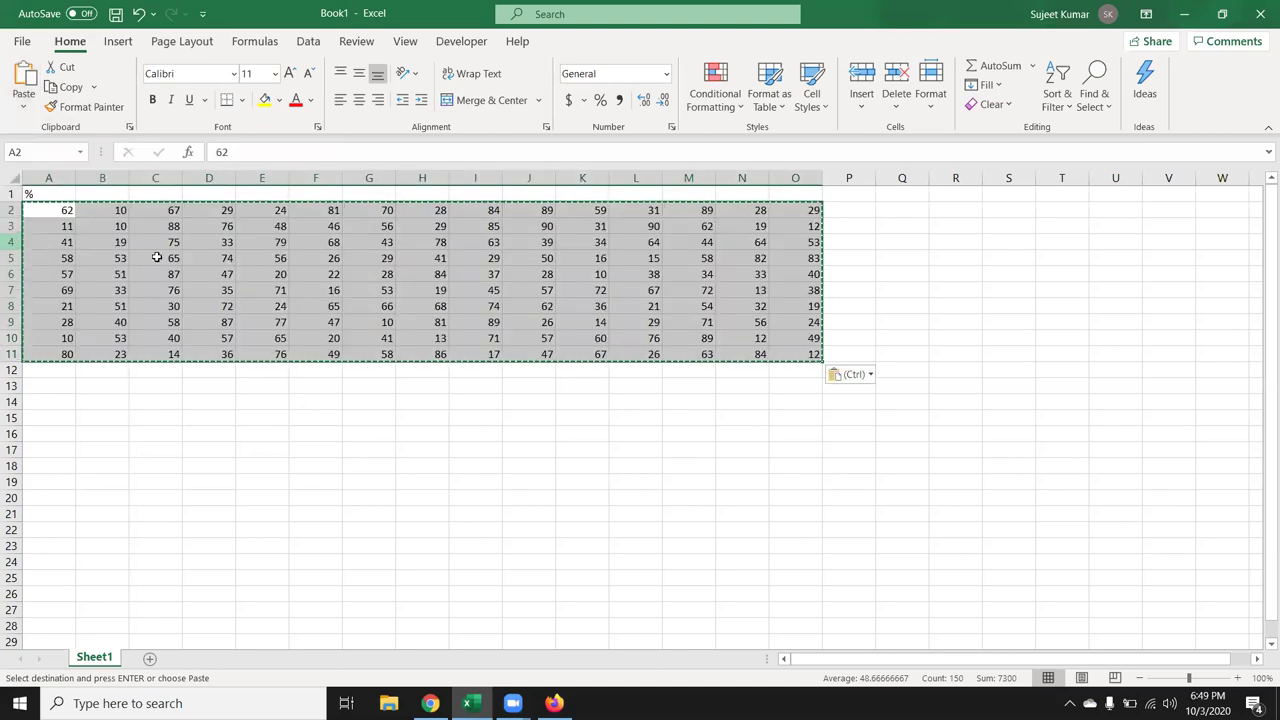
click(160, 259)
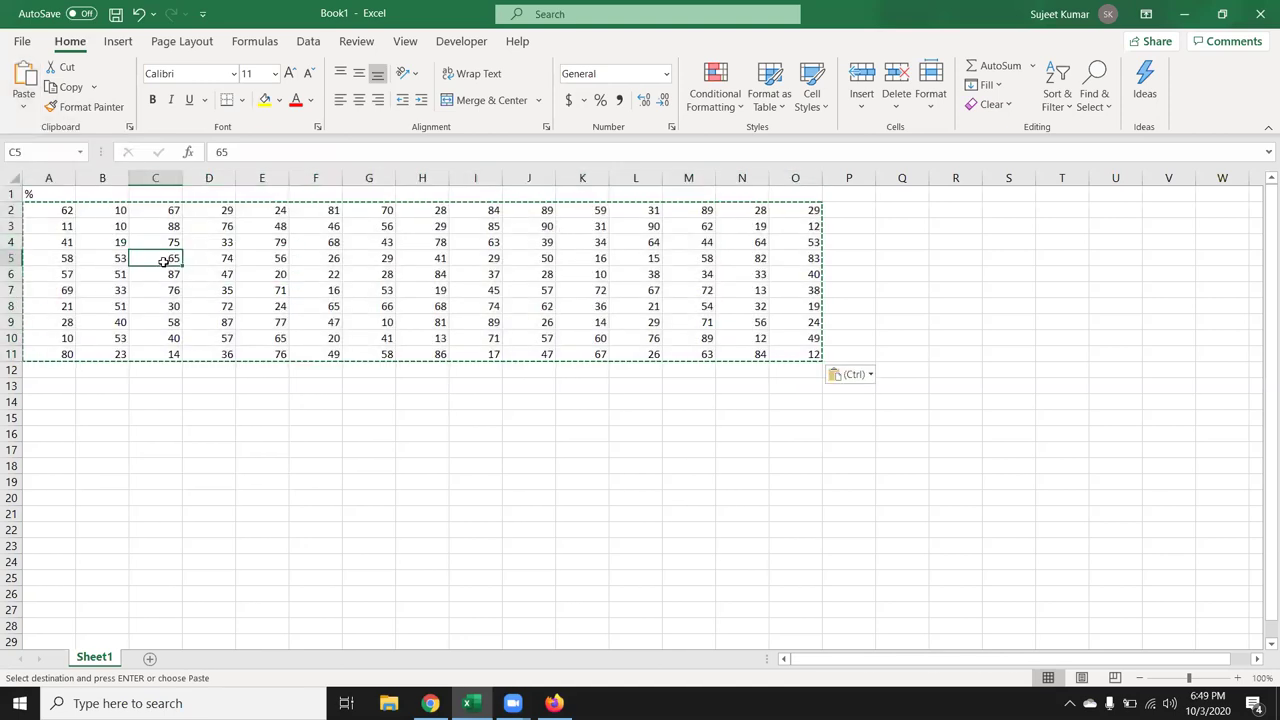
key(Escape)
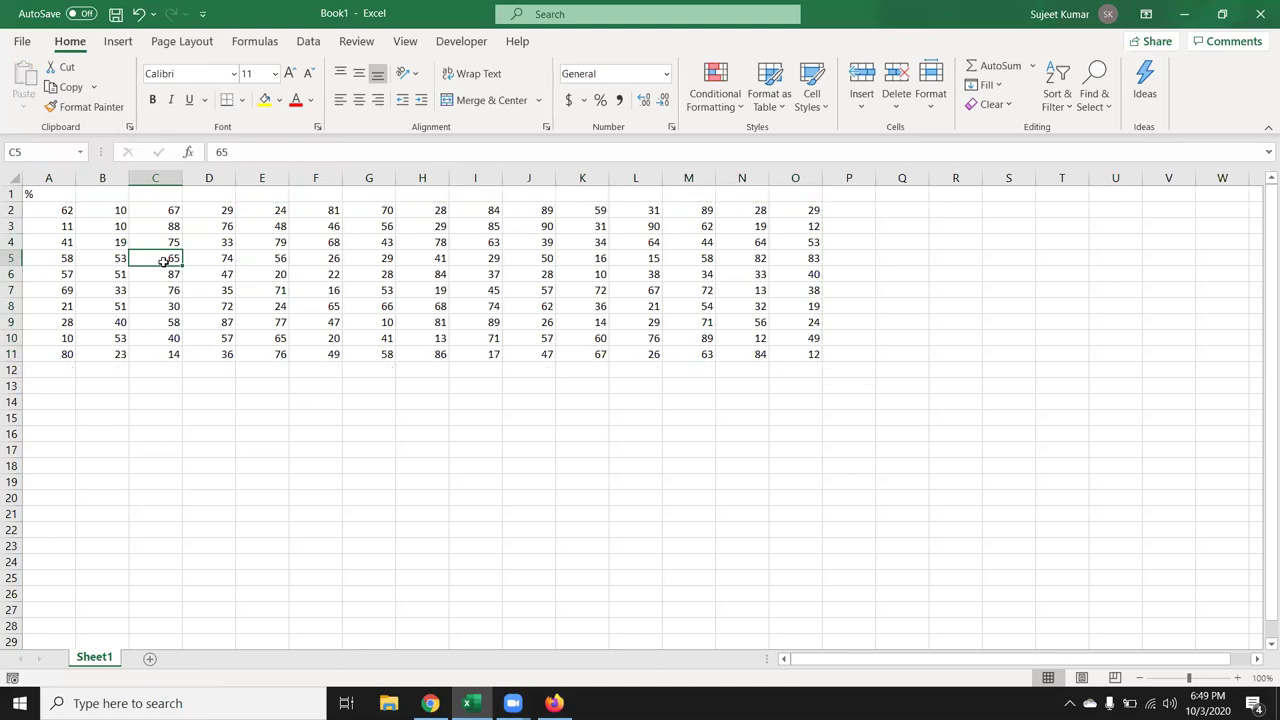
click(870, 247)
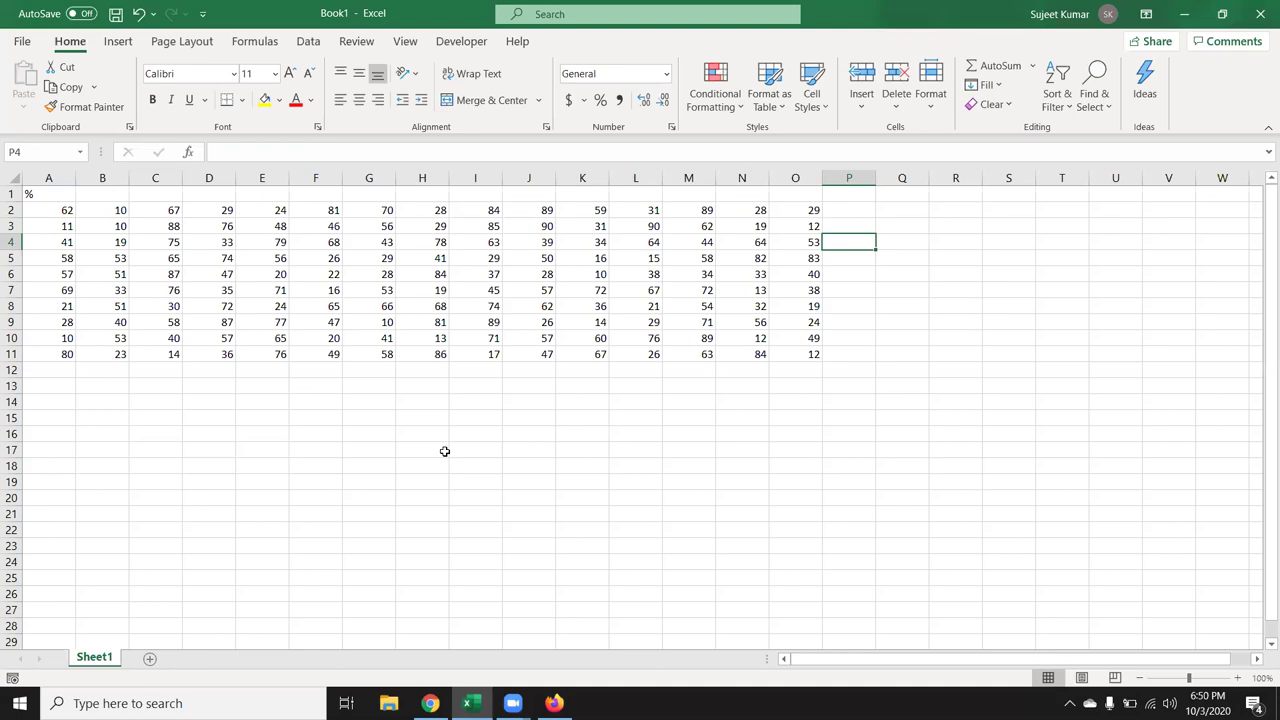
Step: Enter 100 in Q4 and copy it
key(Right)
text(1)
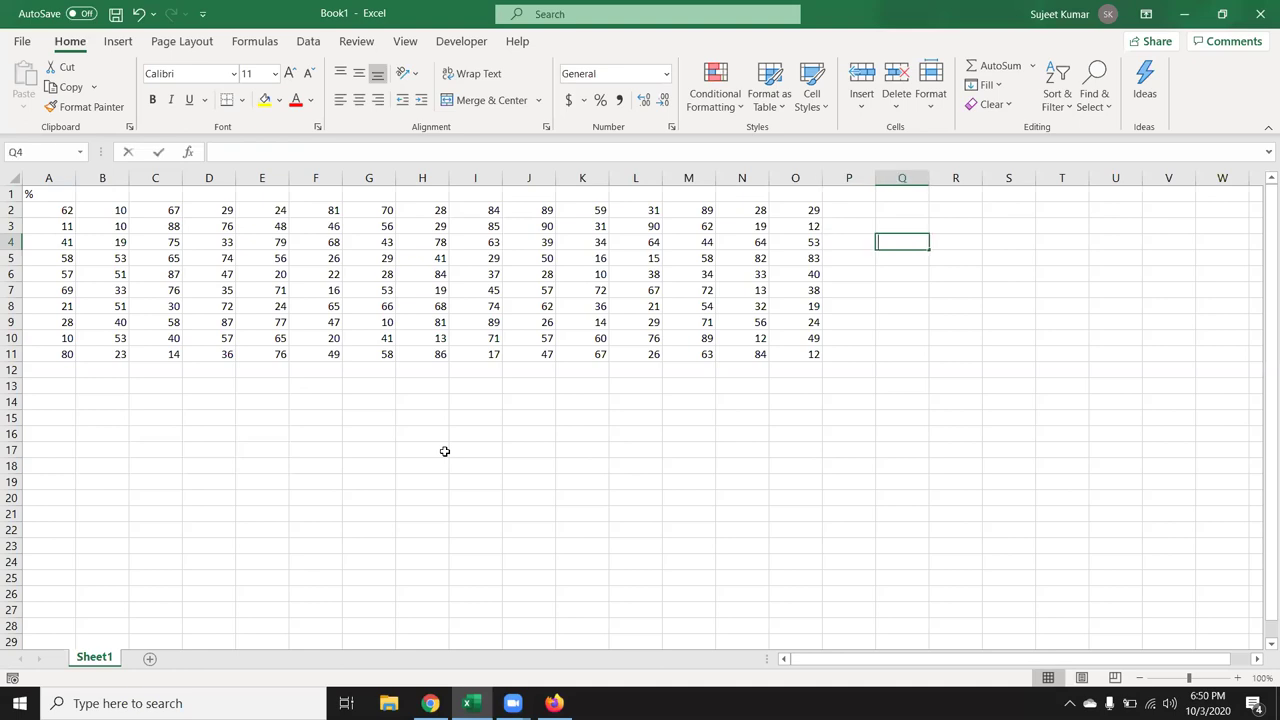
text(00)
key(Return)
key(Up)
key(ctrl+c)
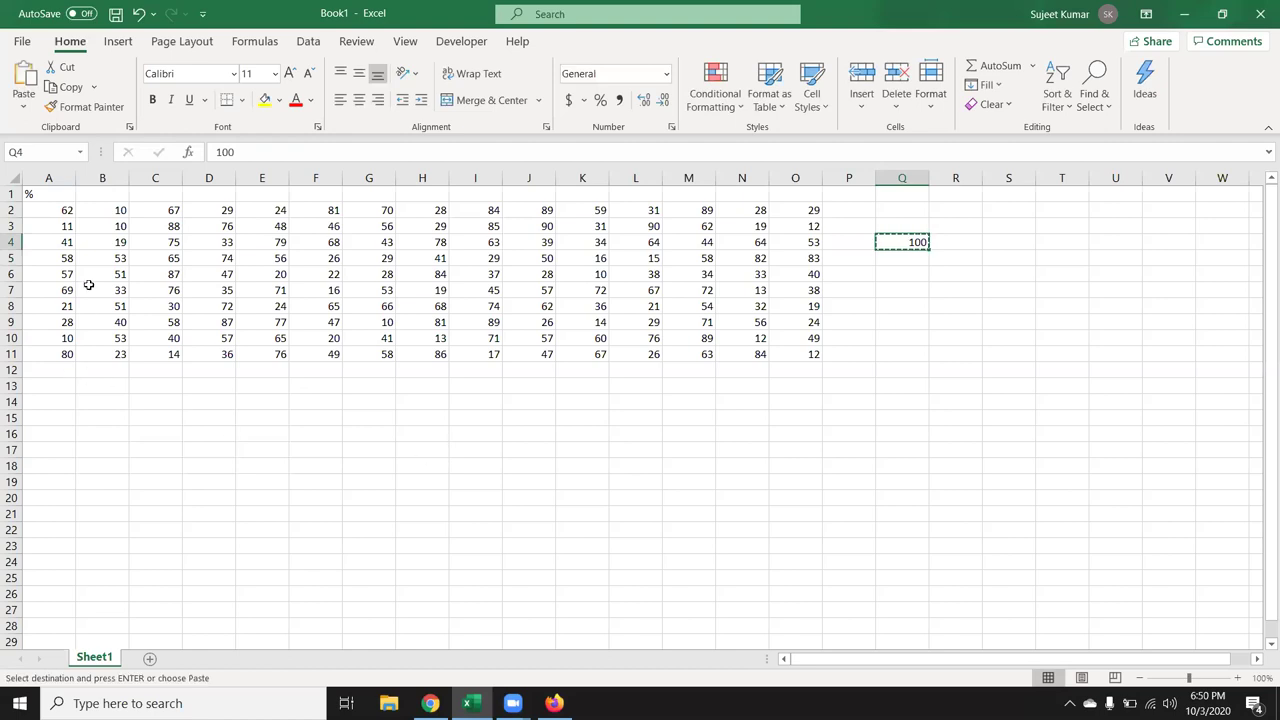
Step: Paste Special onto A2:O11 with the Divide operation
drag(60, 214, 783, 360)
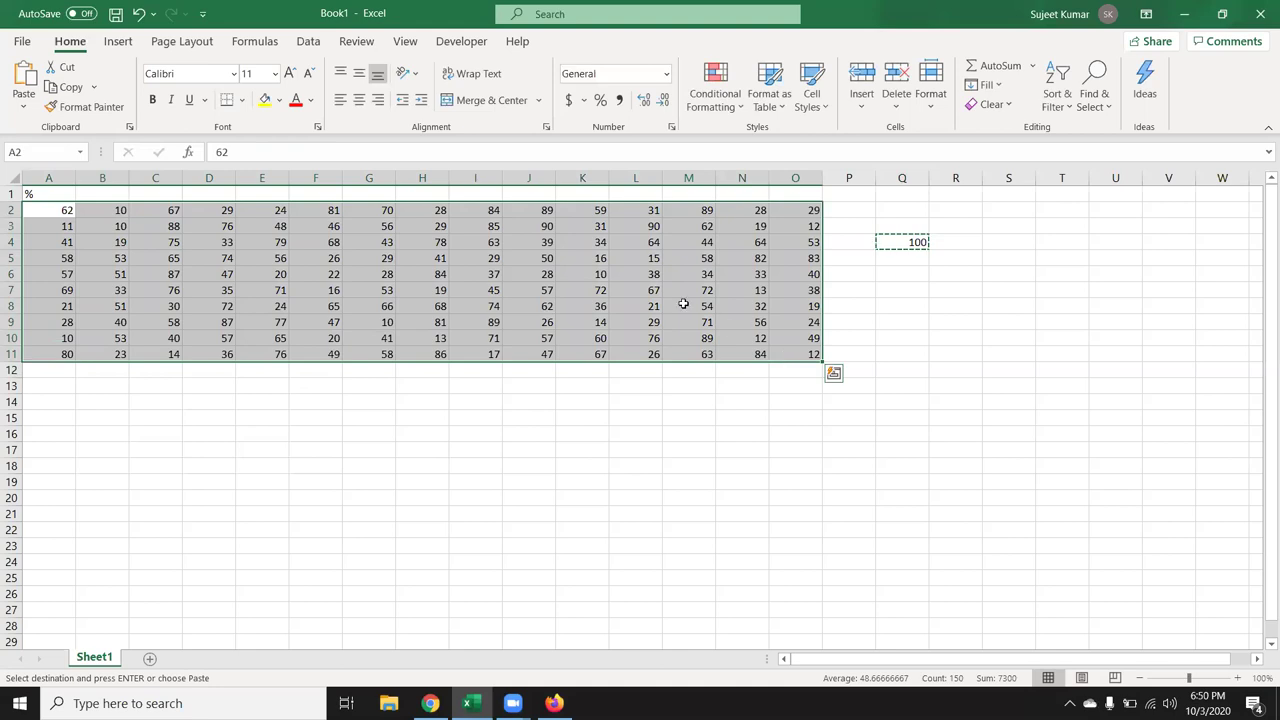
right_click(686, 310)
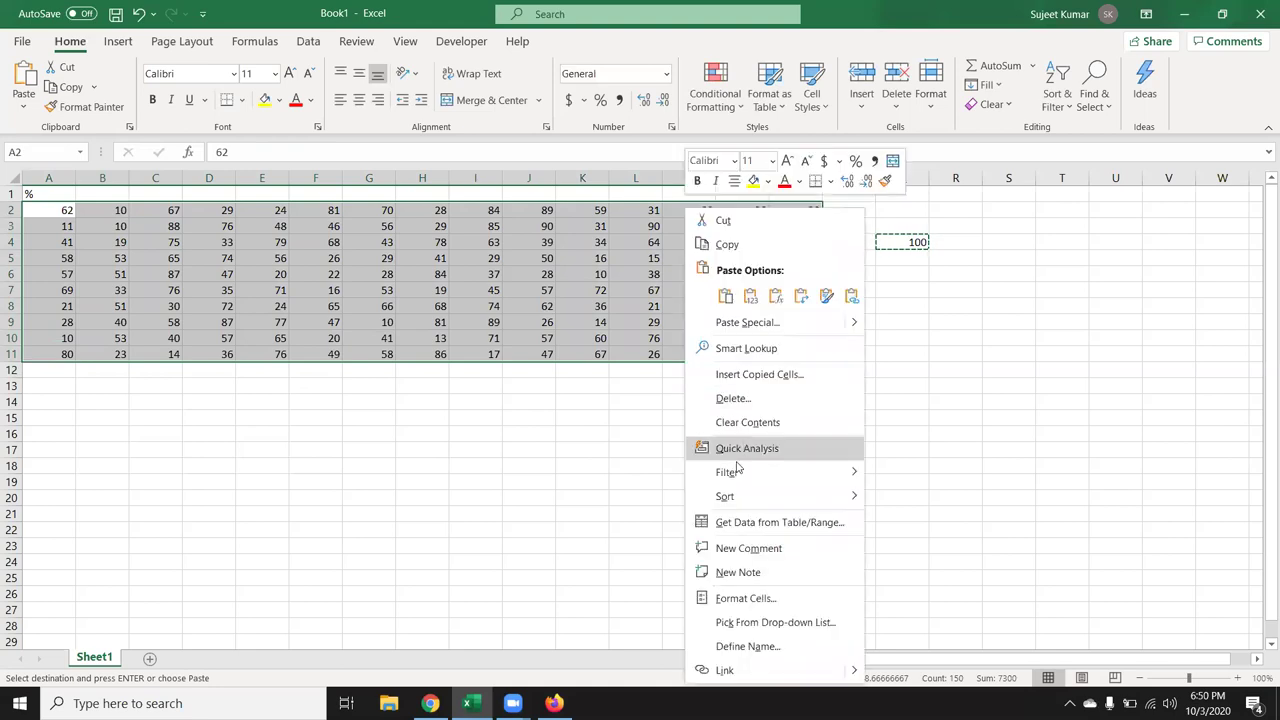
mouse_move(727, 500)
click(750, 322)
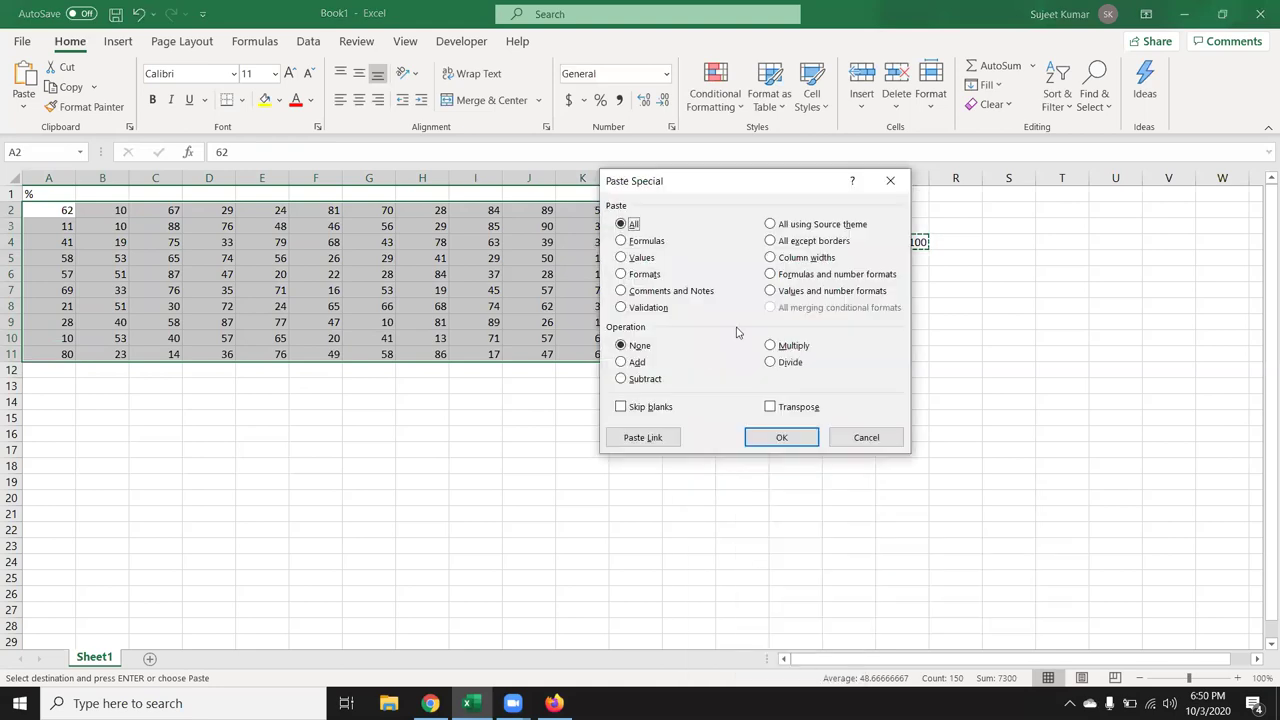
click(771, 363)
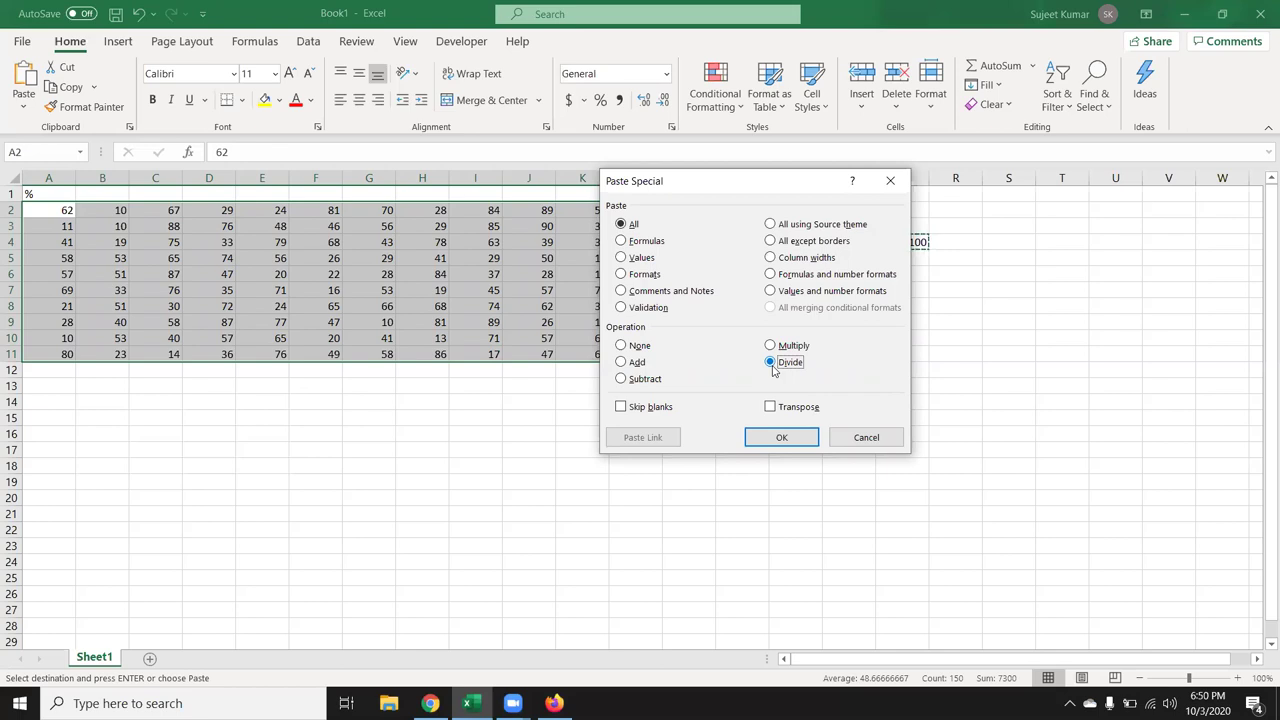
click(781, 438)
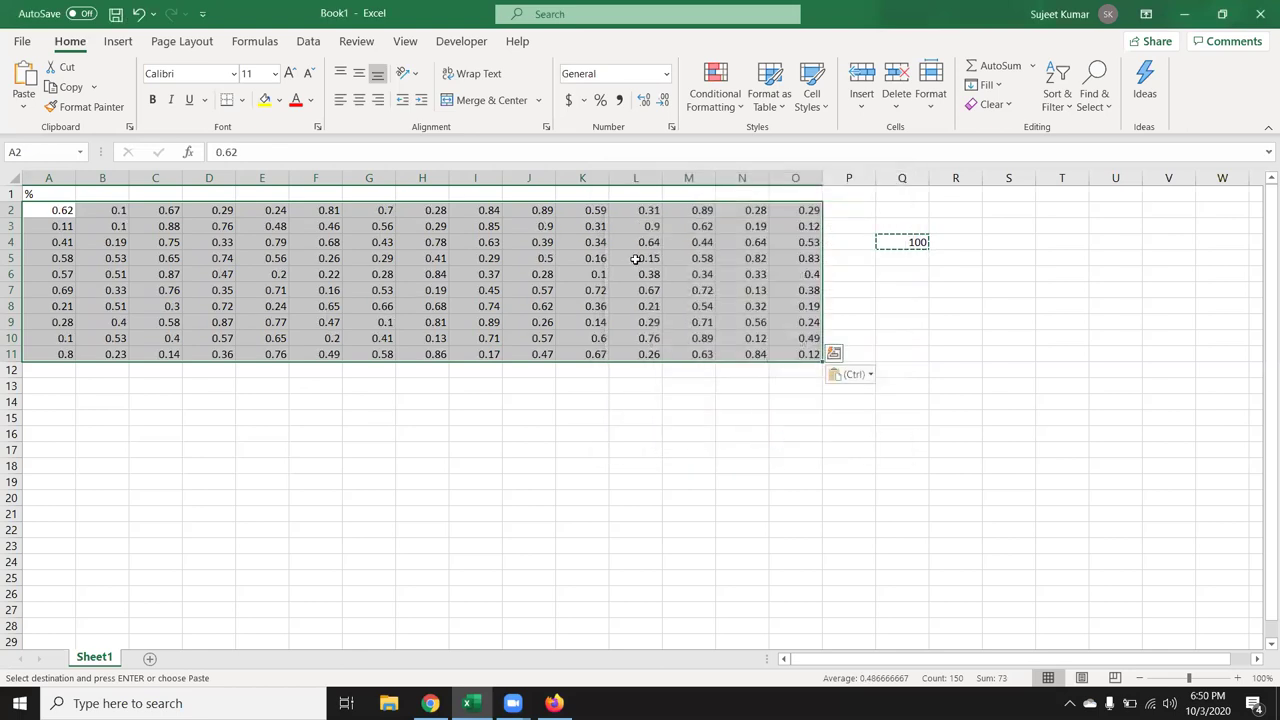
Step: Apply Percent Style to A2:O11 so values like 0.62 show as 62%
click(601, 101)
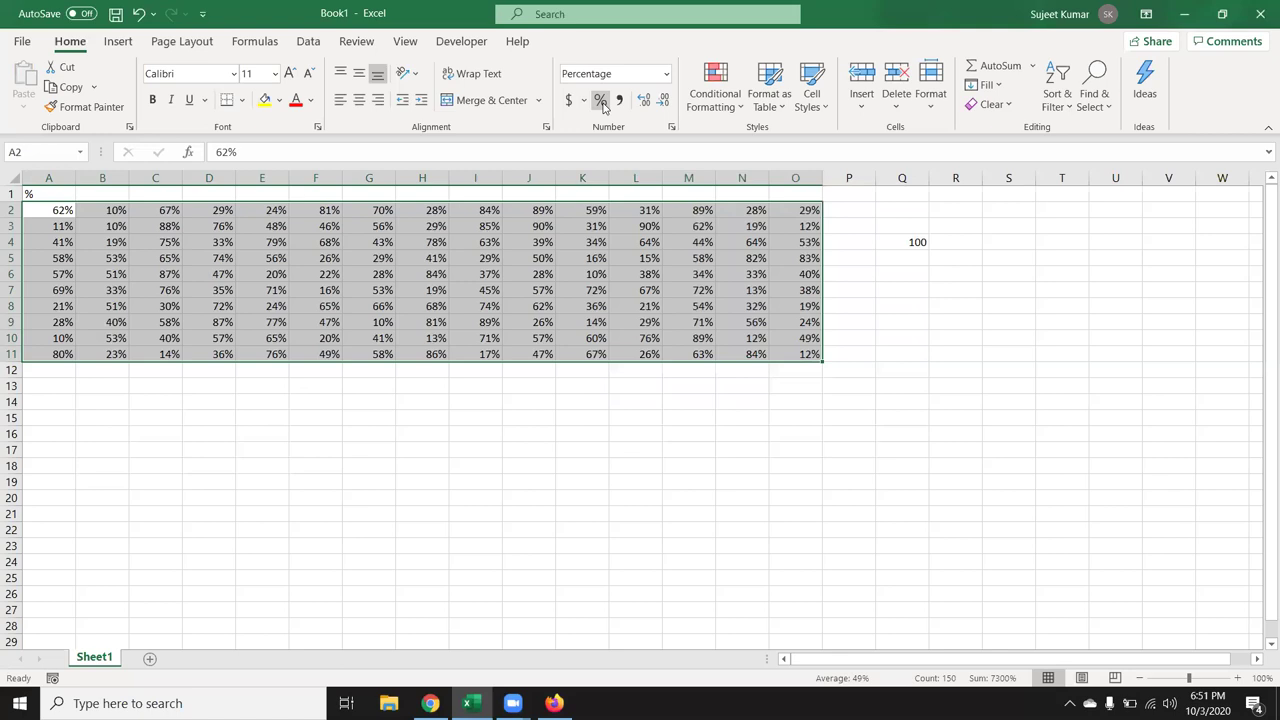
key(ctrl+q)
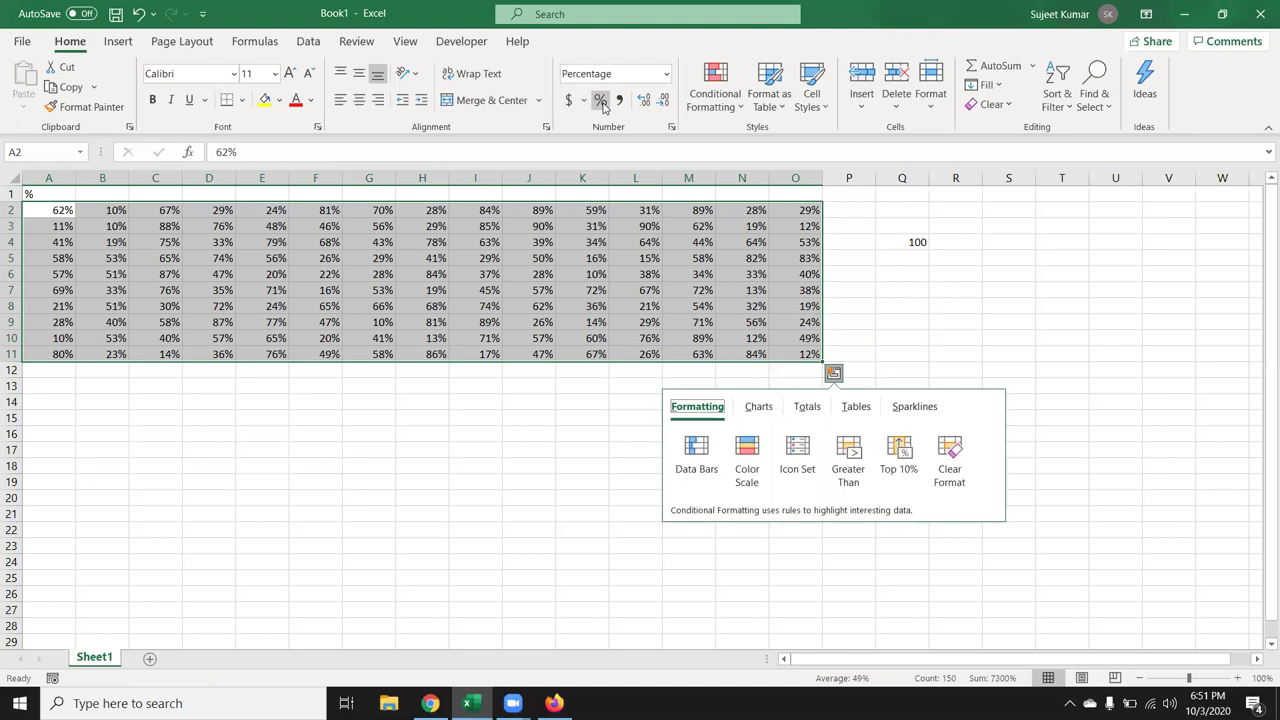
key(Escape)
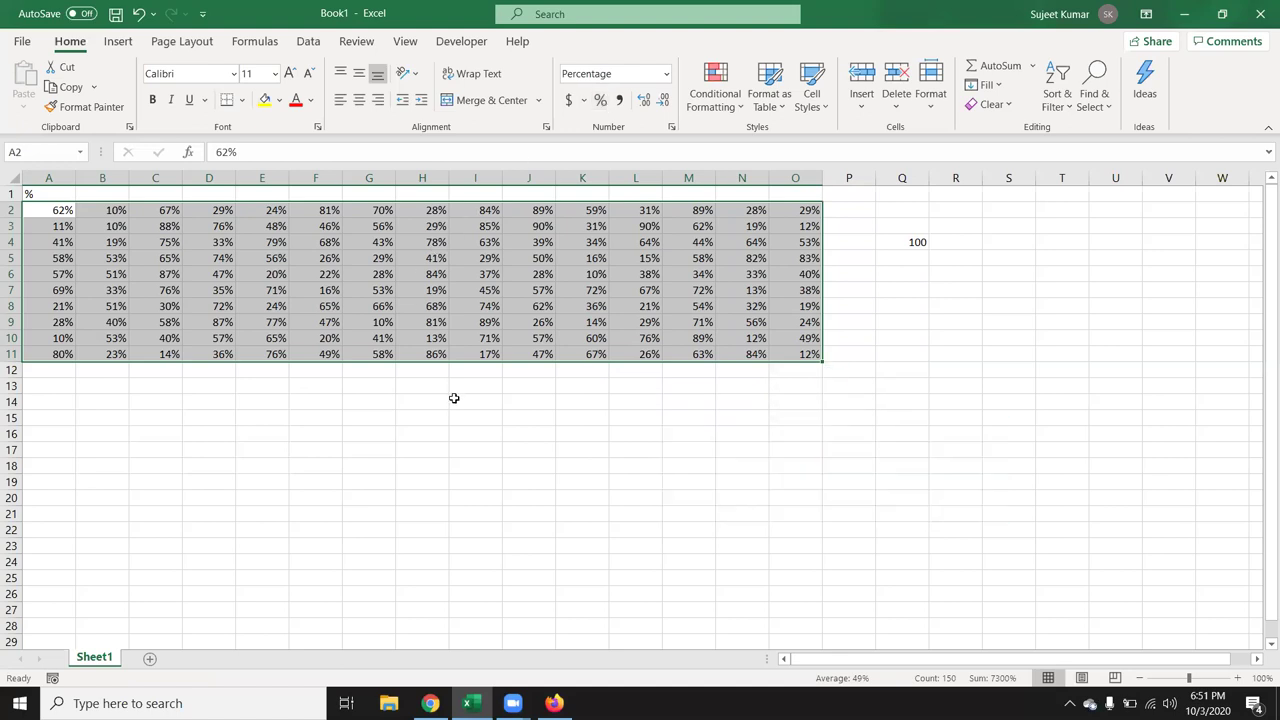
click(454, 398)
Step: Type the note 1=100% in I14, then enter 0.62 in I15 formatted as 62%
text(1=100%)
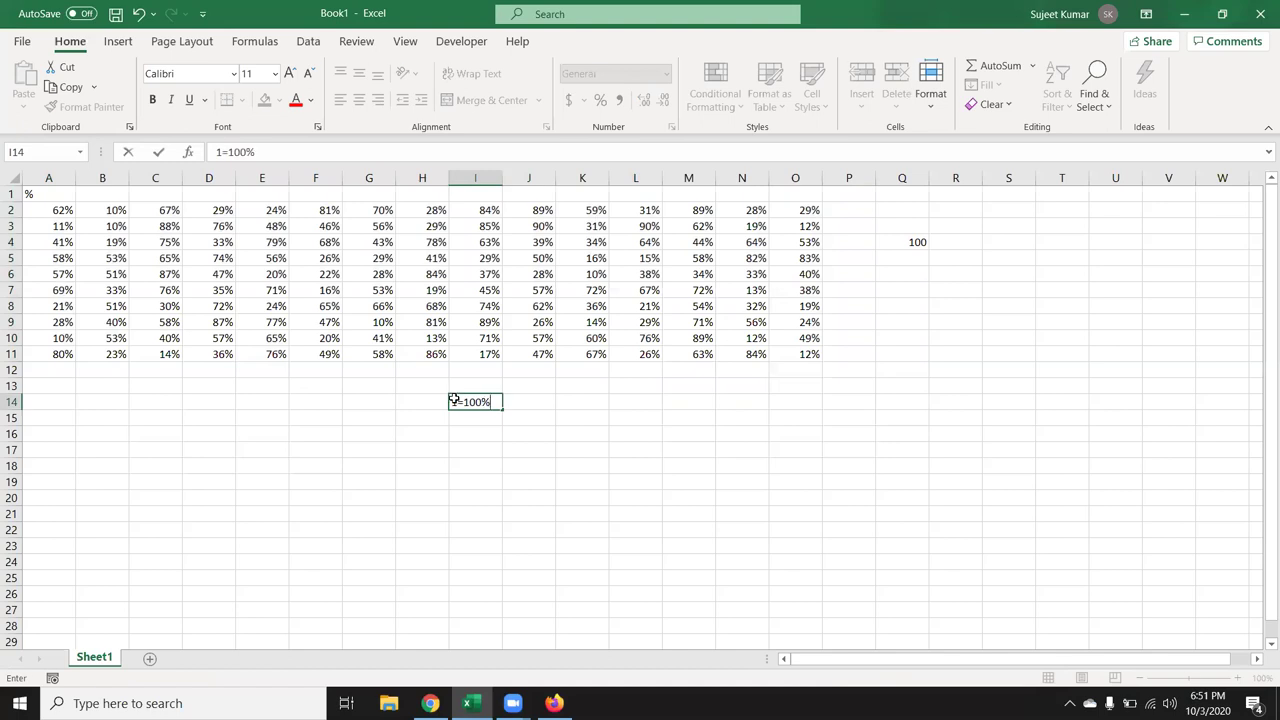
key(Return)
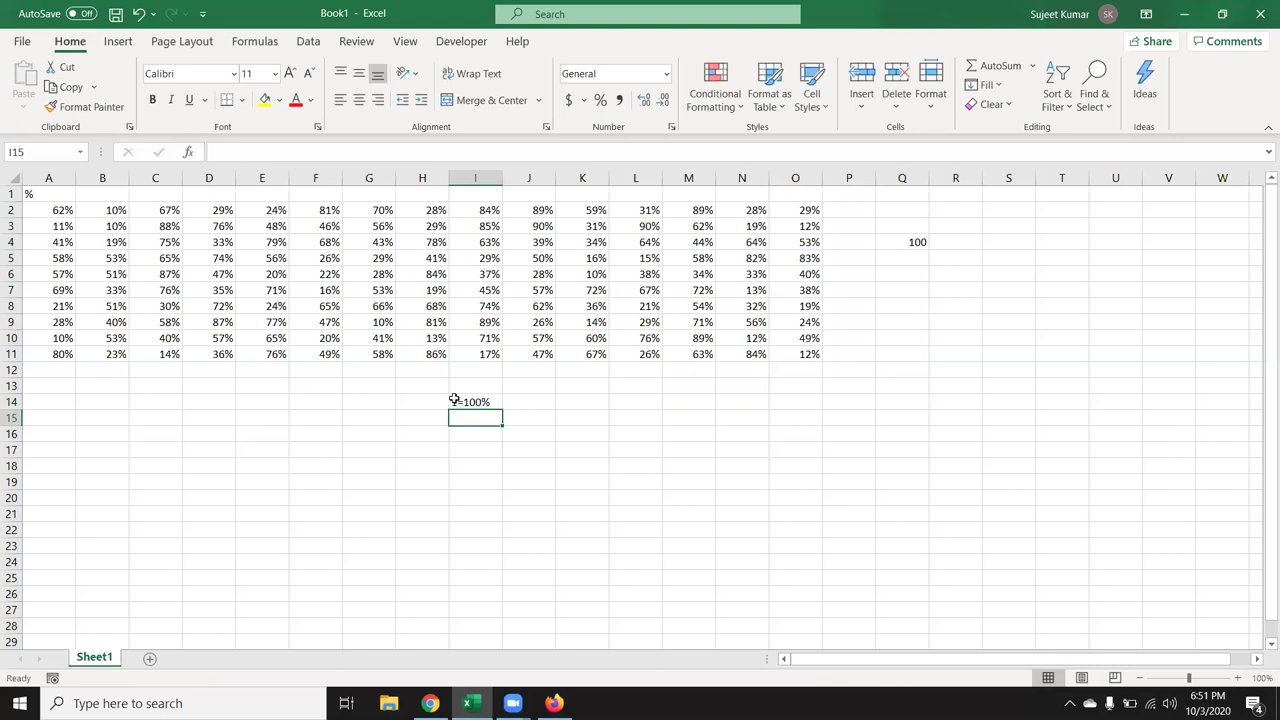
text(0.62)
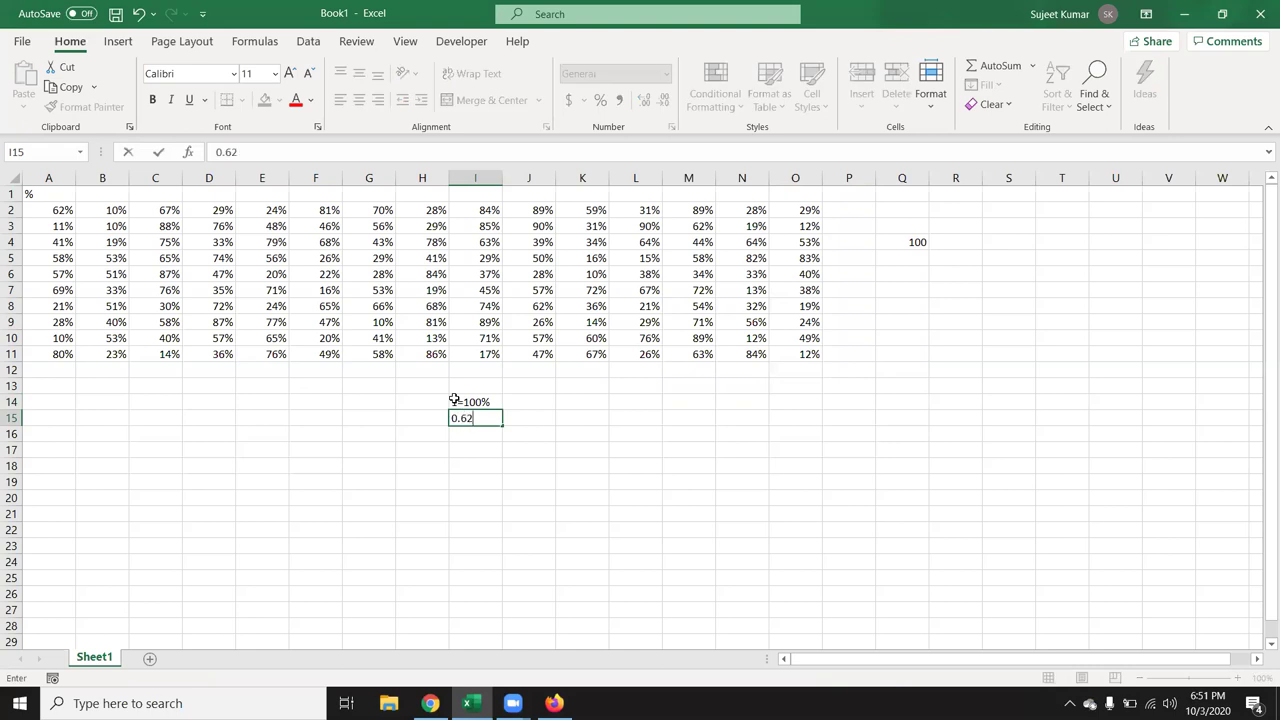
key(ctrl+Return)
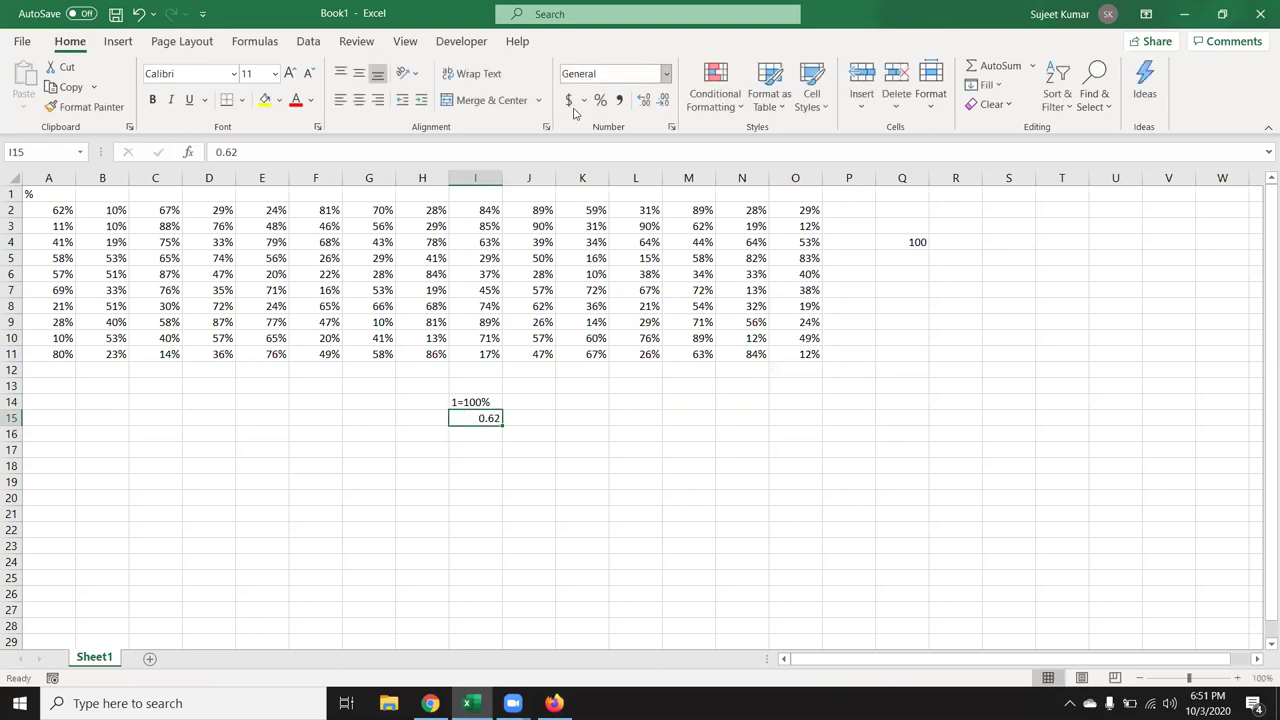
click(599, 102)
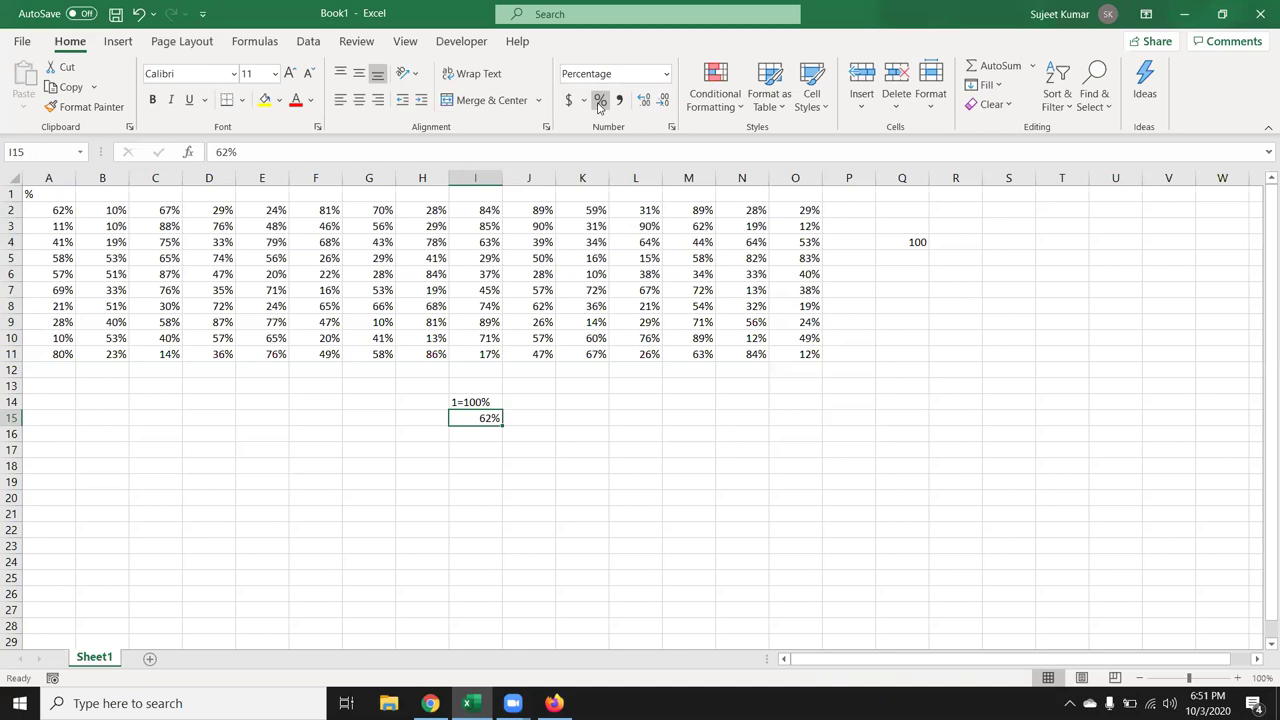
Step: Enter 500 in D15 and 30% in E15
click(211, 413)
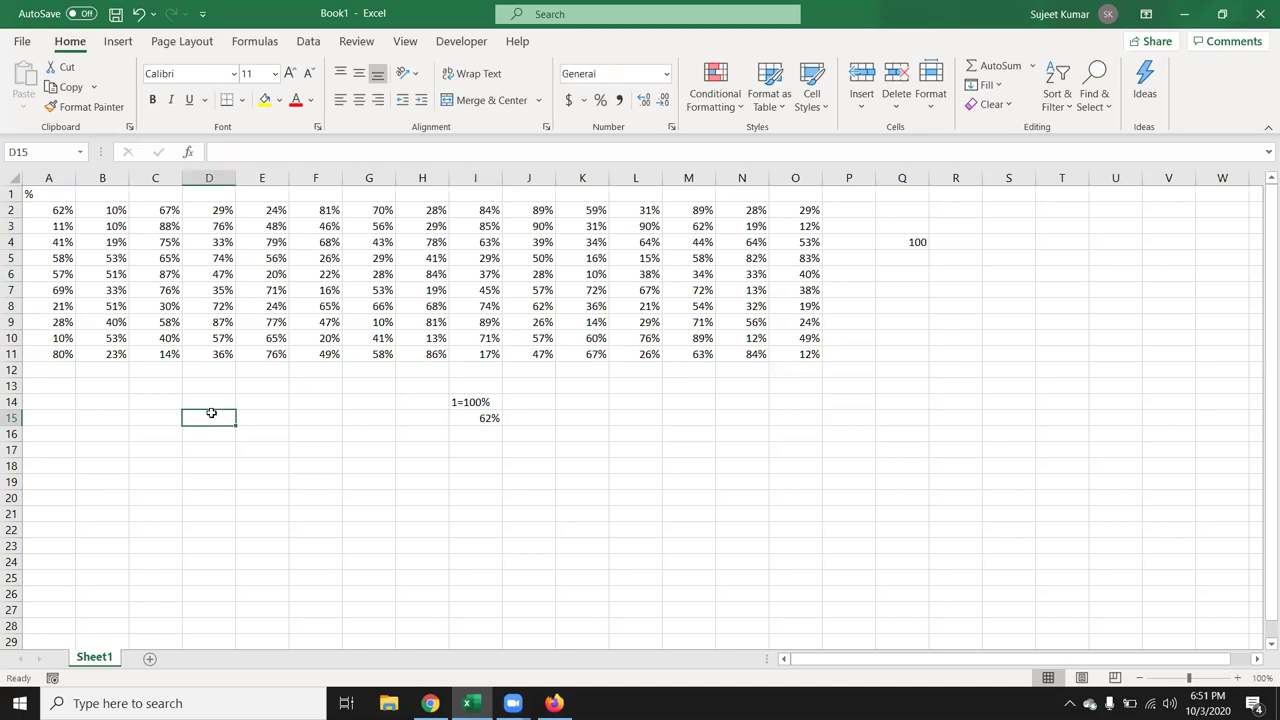
text(500)
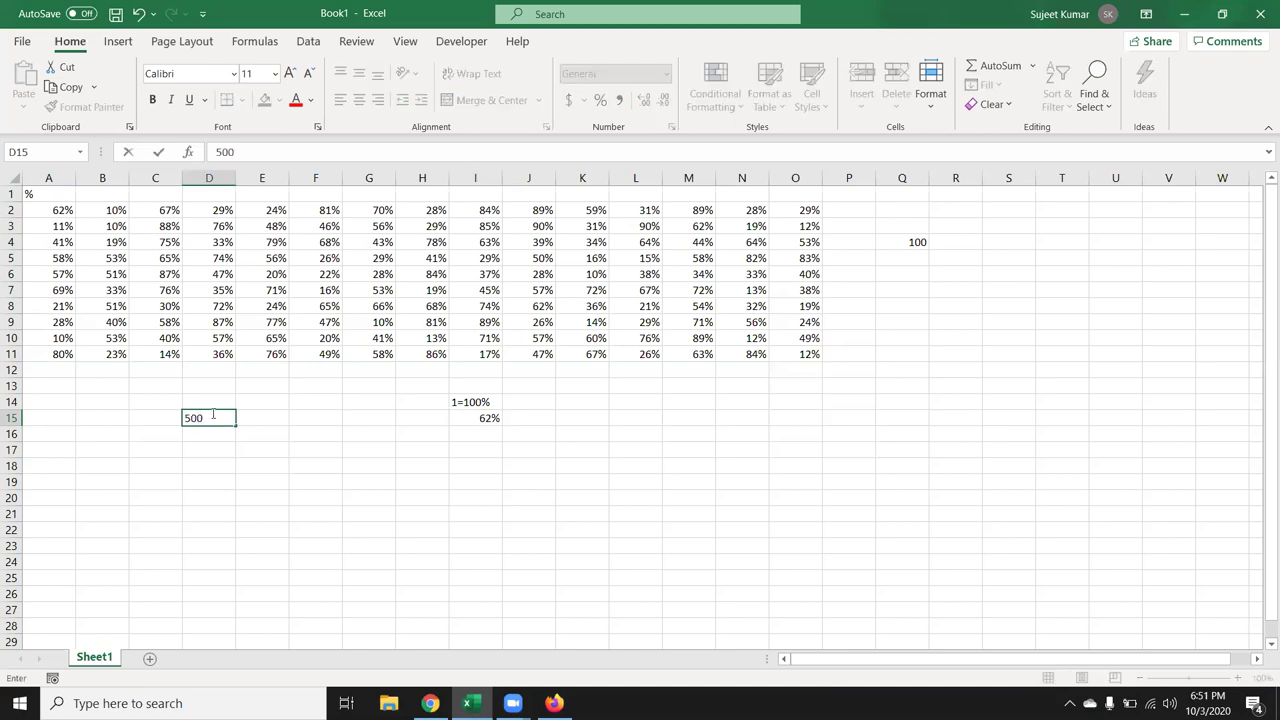
key(Tab)
text(30)
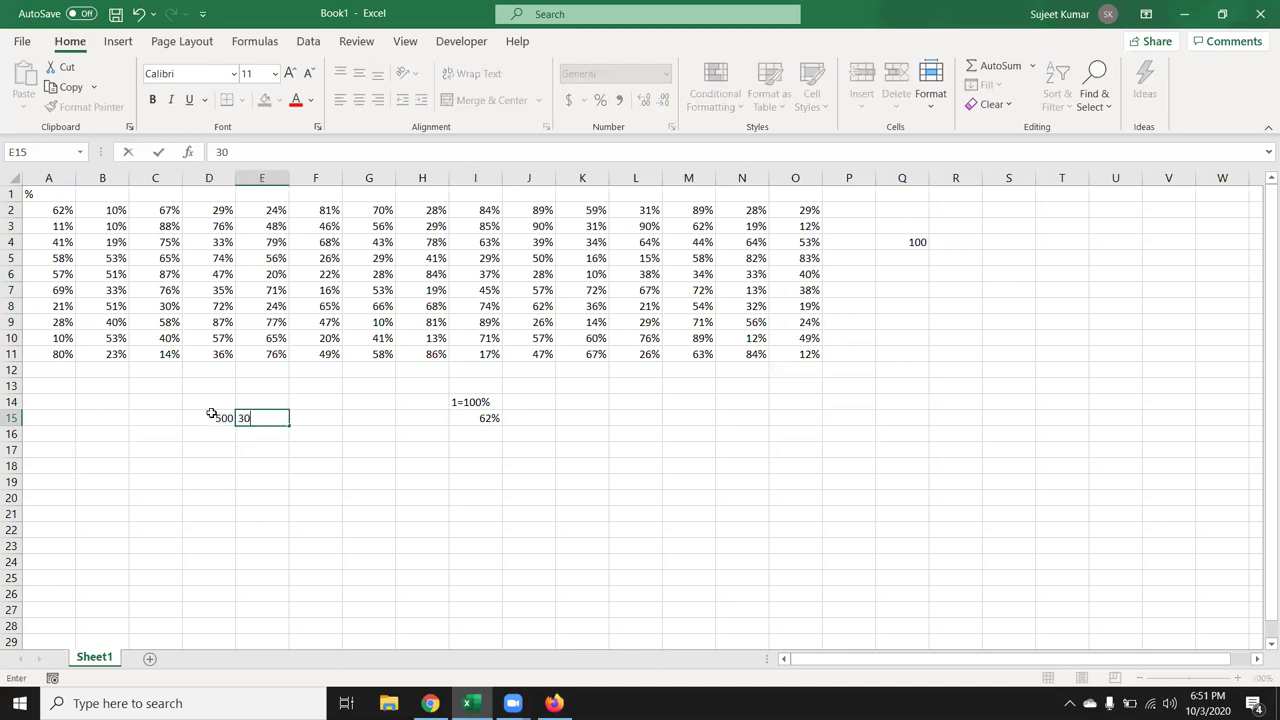
key(ctrl+Return)
key(Return)
key(Up)
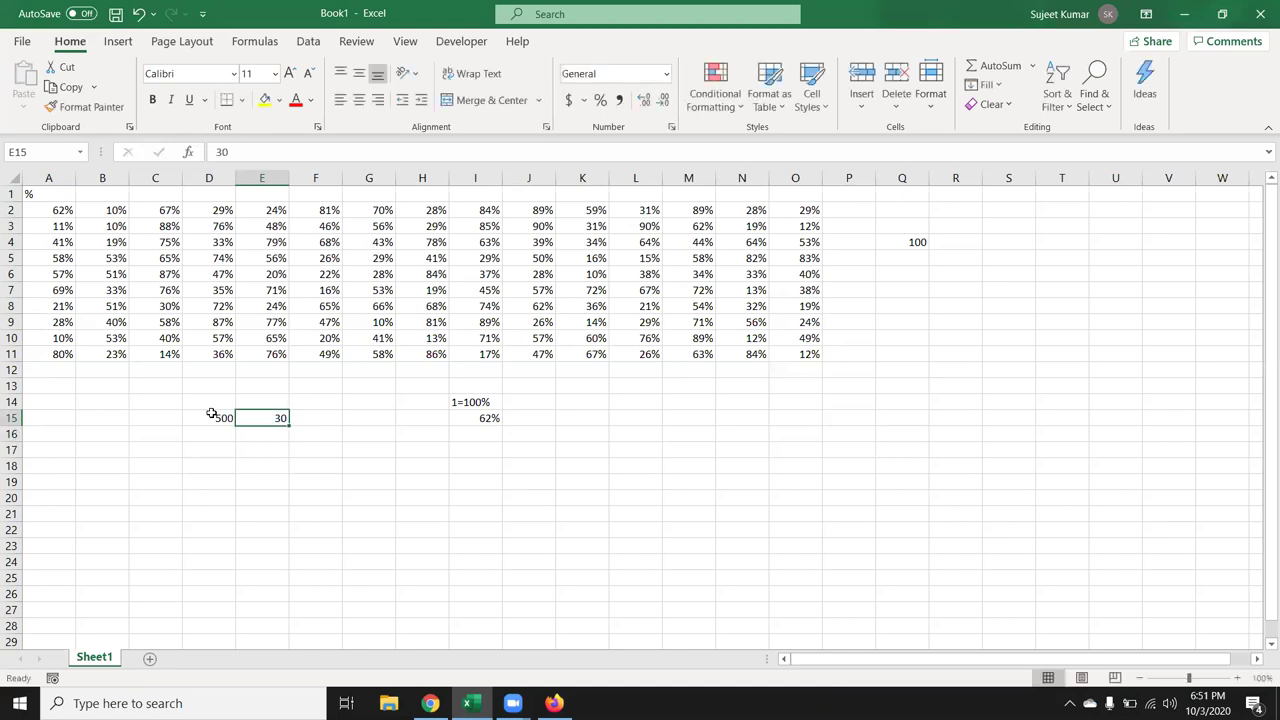
text(30)
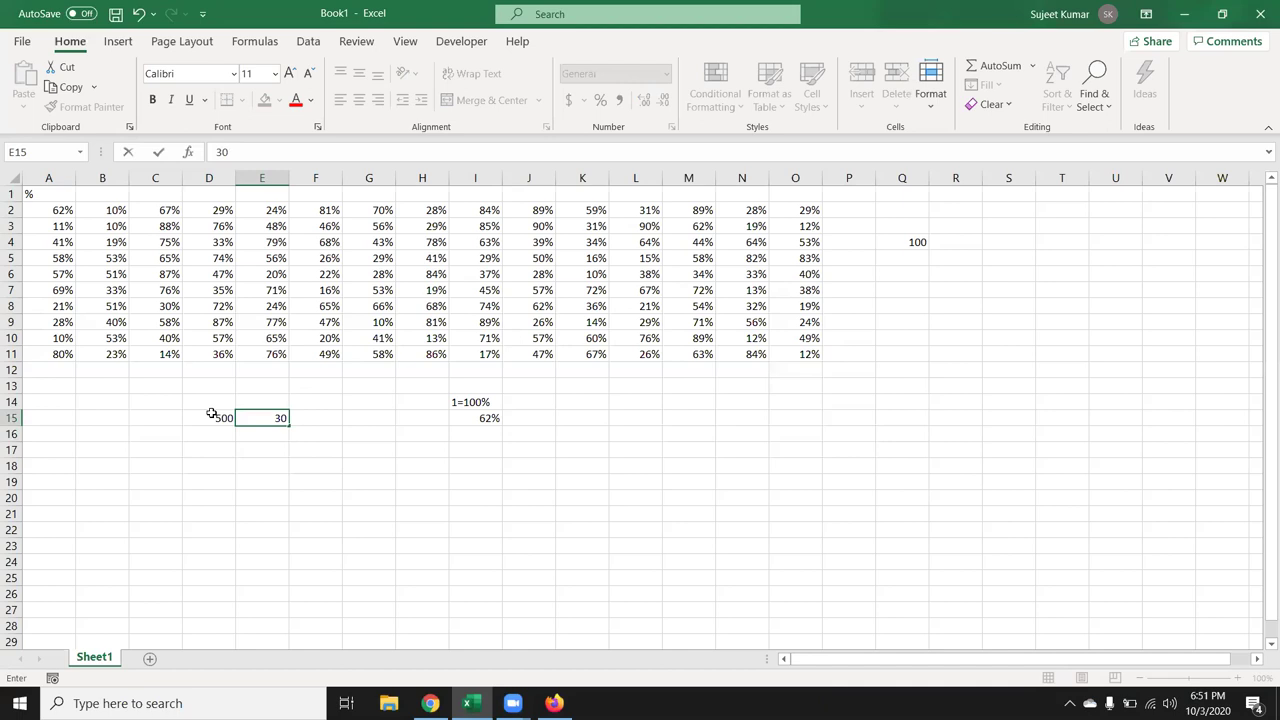
text(%)
key(Return)
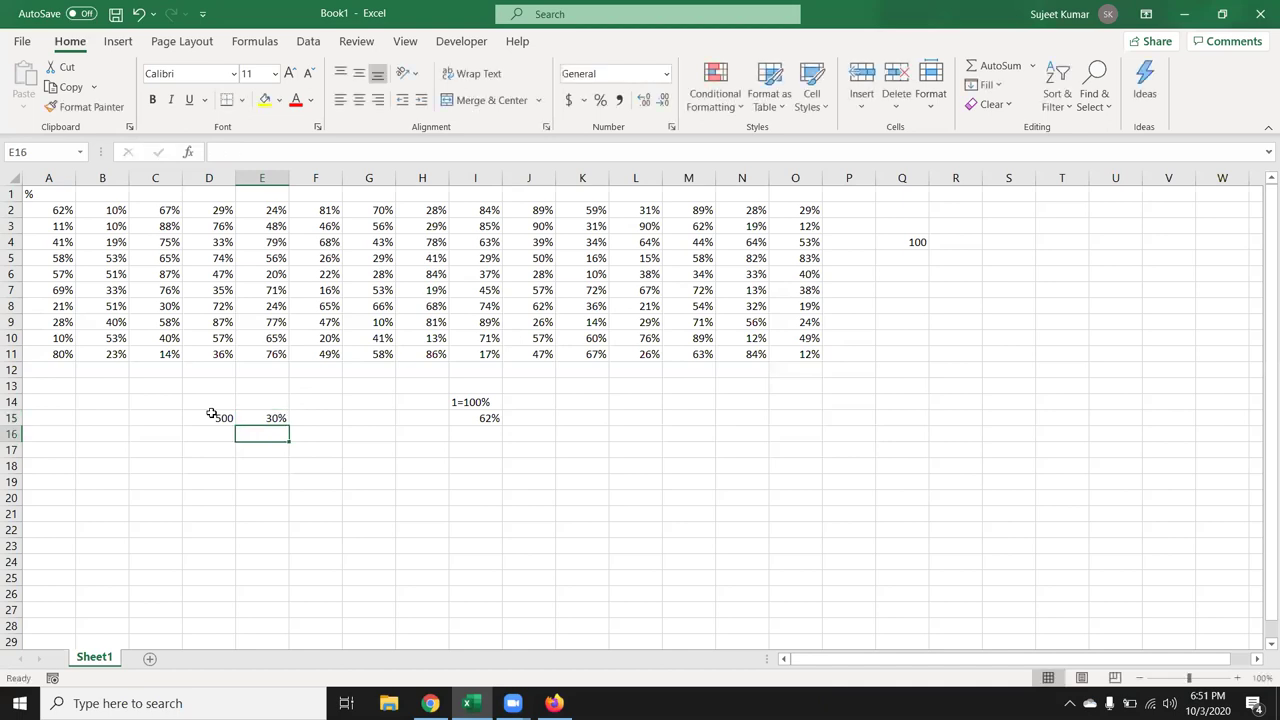
Step: Enter the formula =D15*E15 in F15 to get 150
click(320, 430)
click(321, 404)
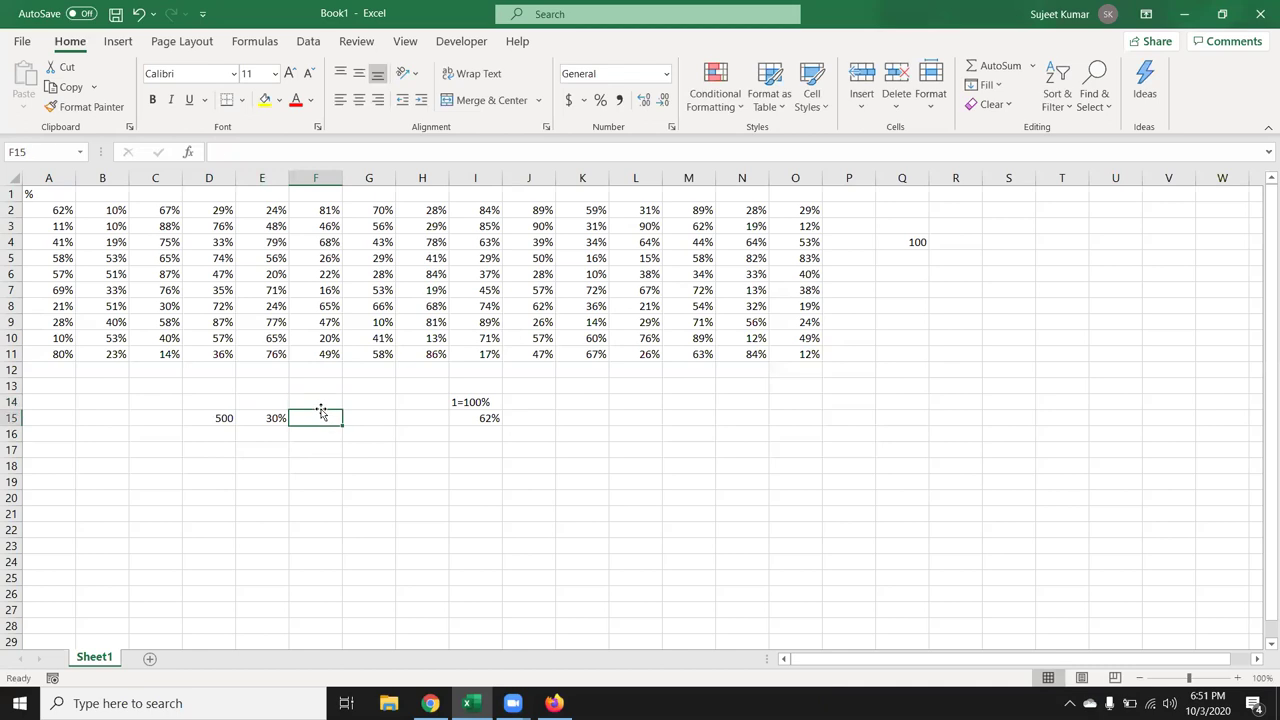
text(=)
key(Left)
key(Left)
text(*)
key(Left)
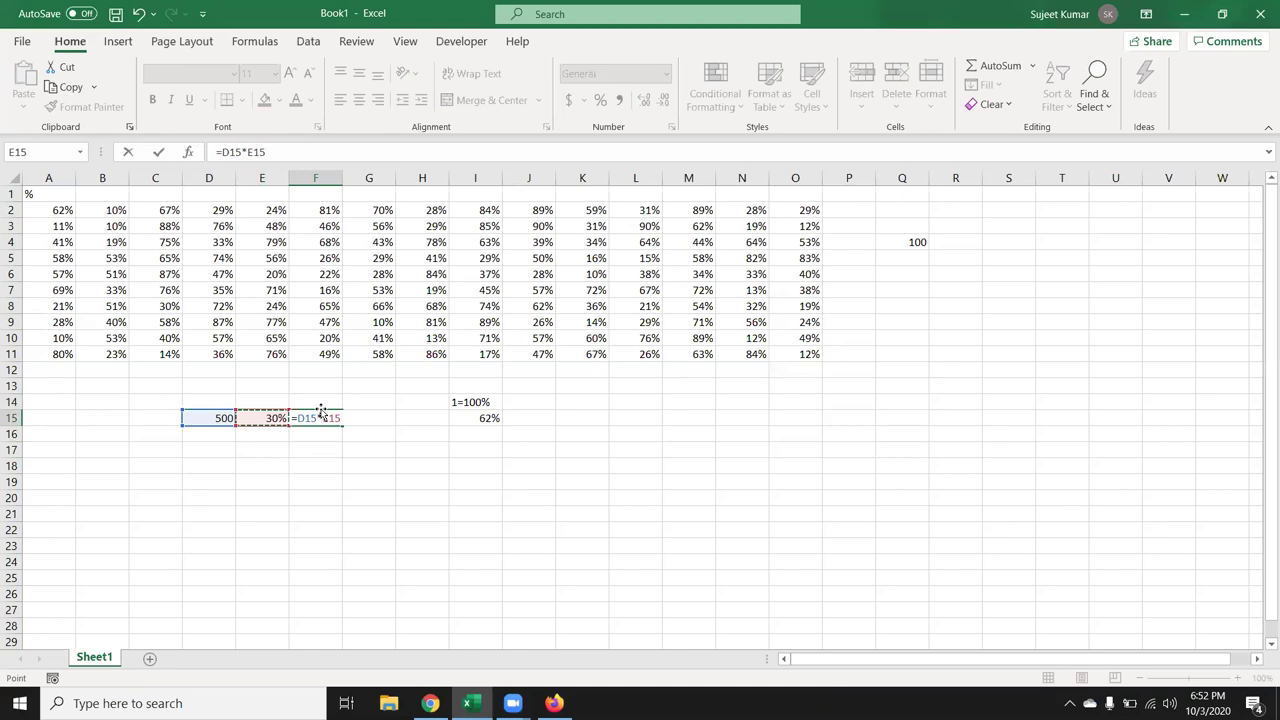
key(Return)
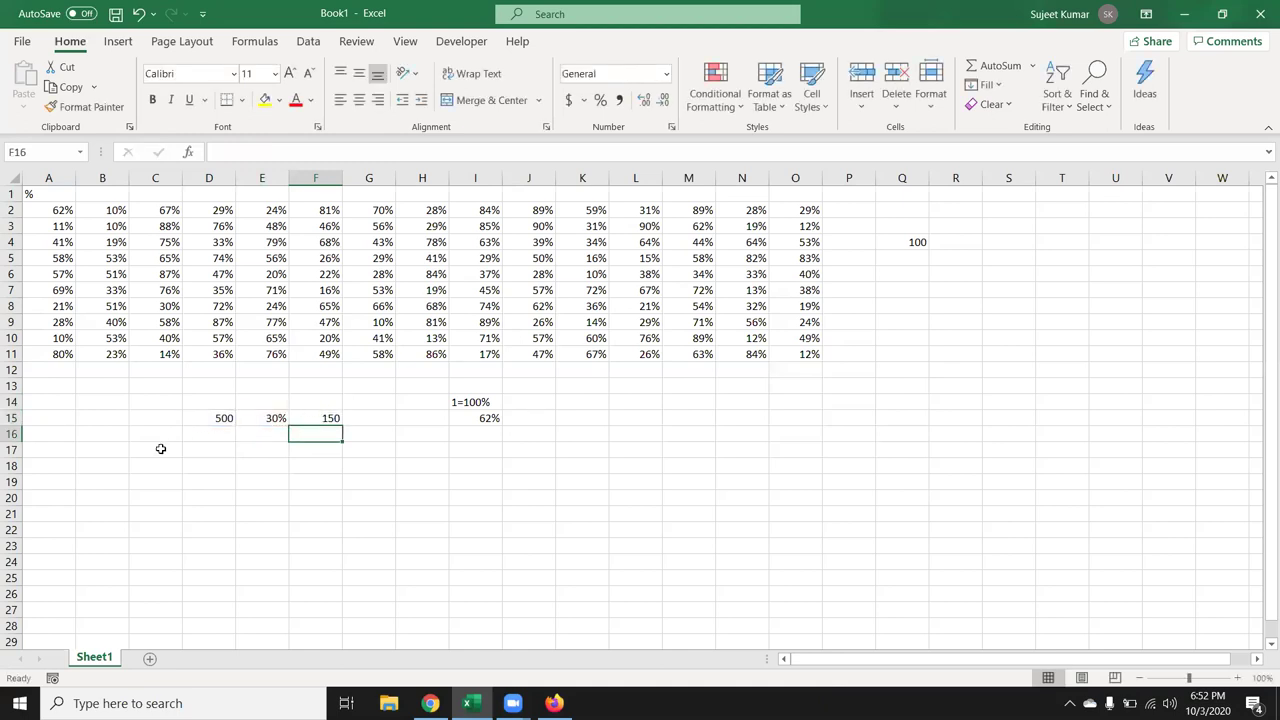
Step: Enter 500 in D17 and a plain 30 in E17
click(180, 450)
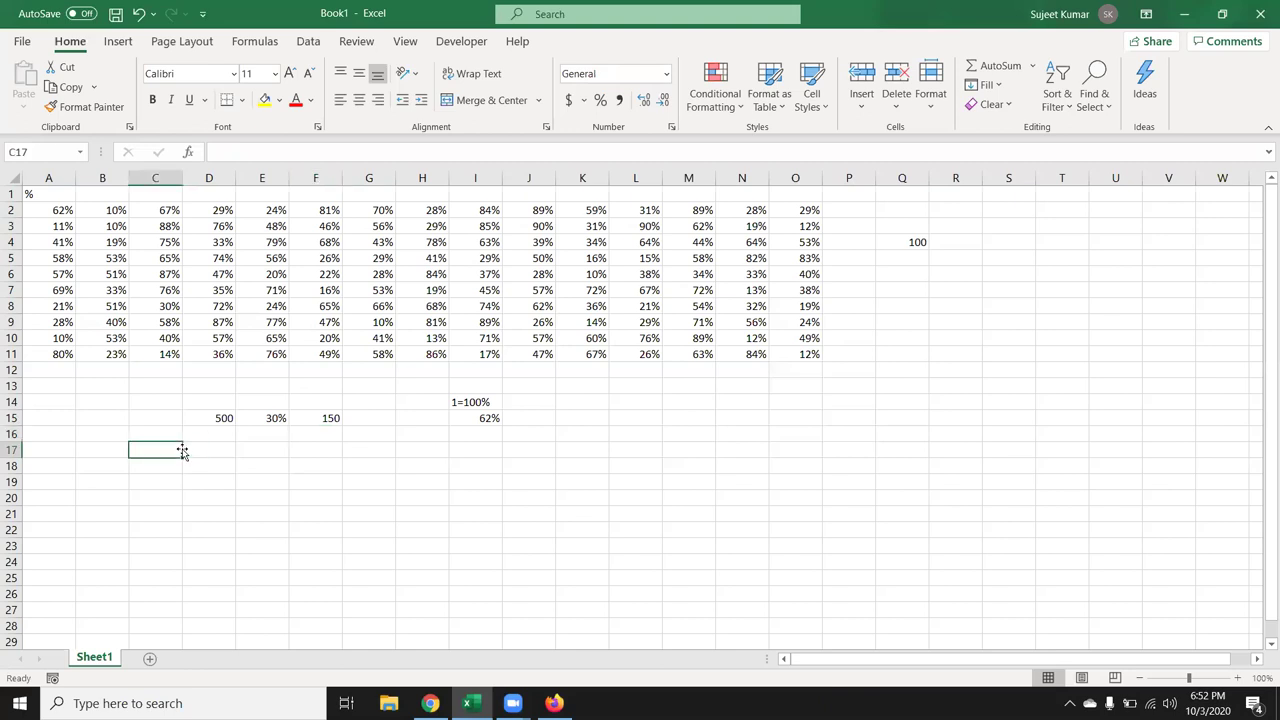
click(183, 450)
text(500)
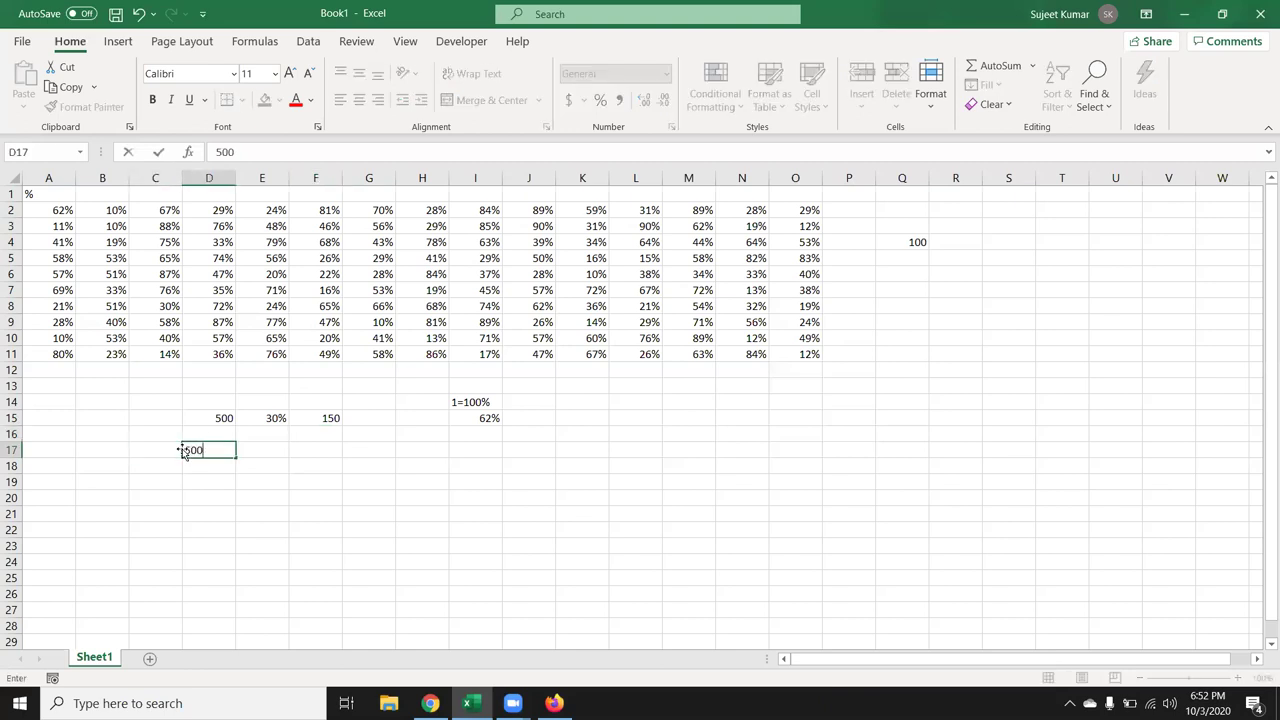
key(Tab)
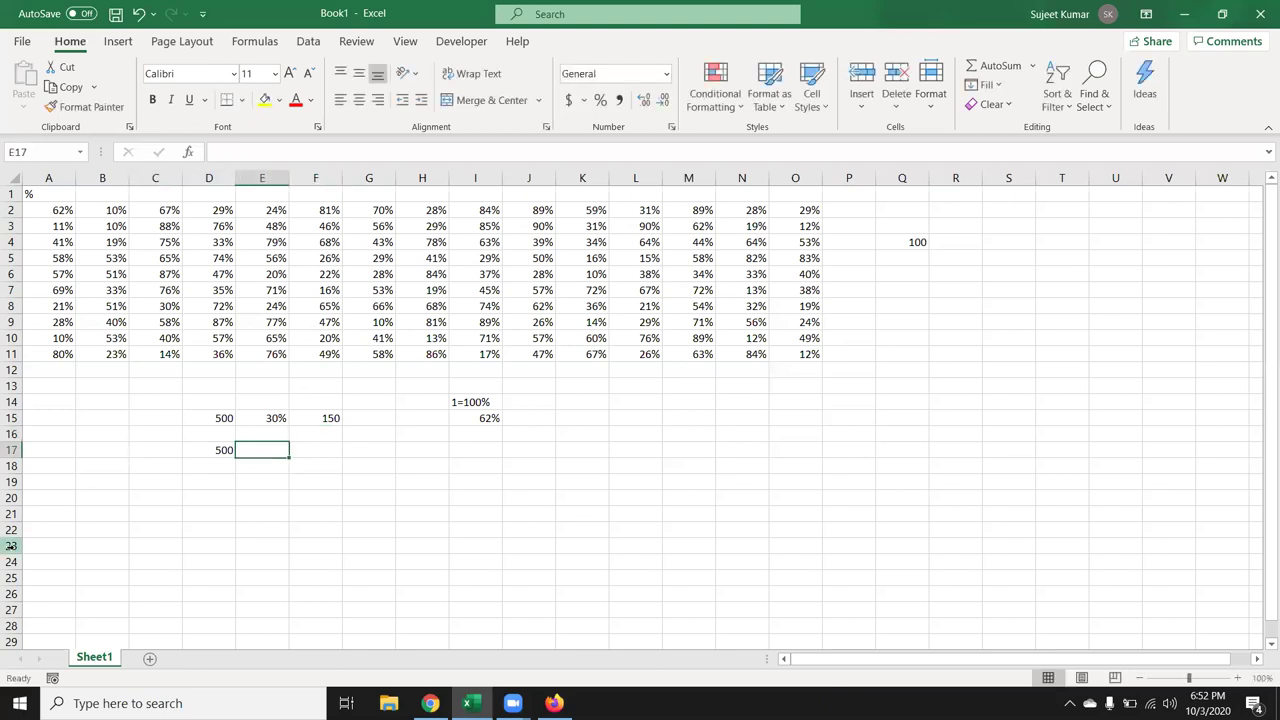
text(30)
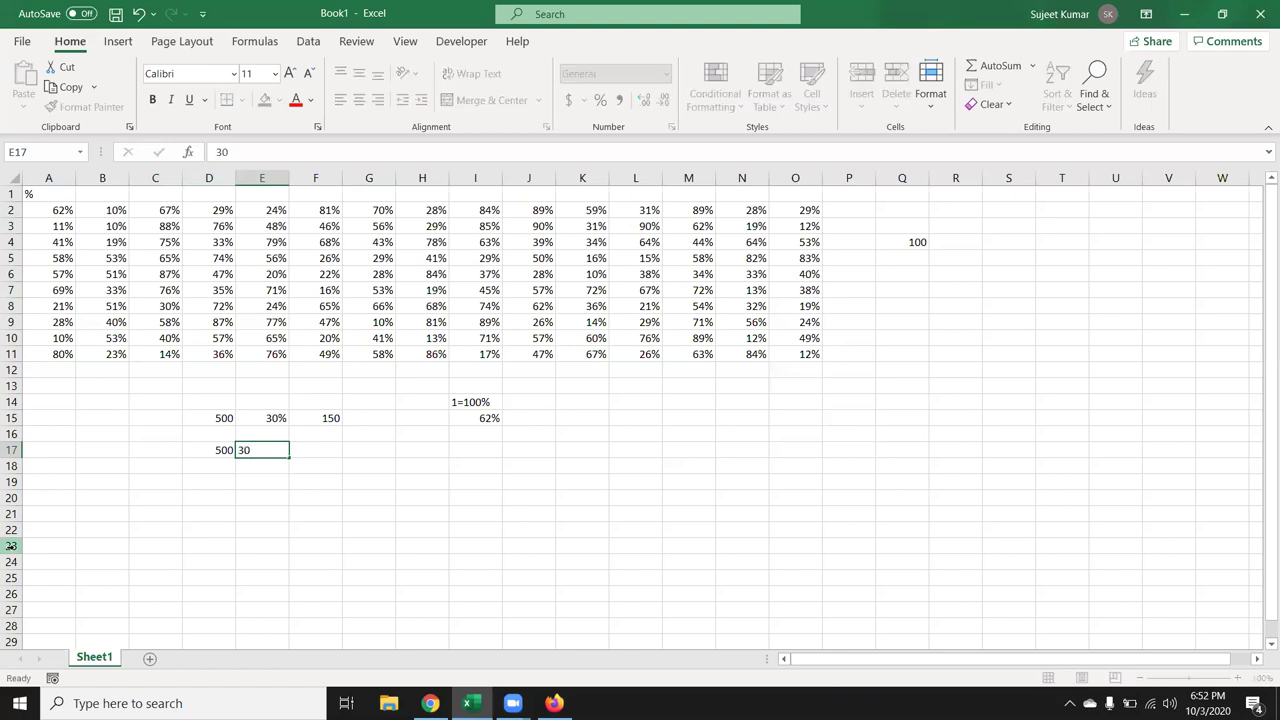
key(Return)
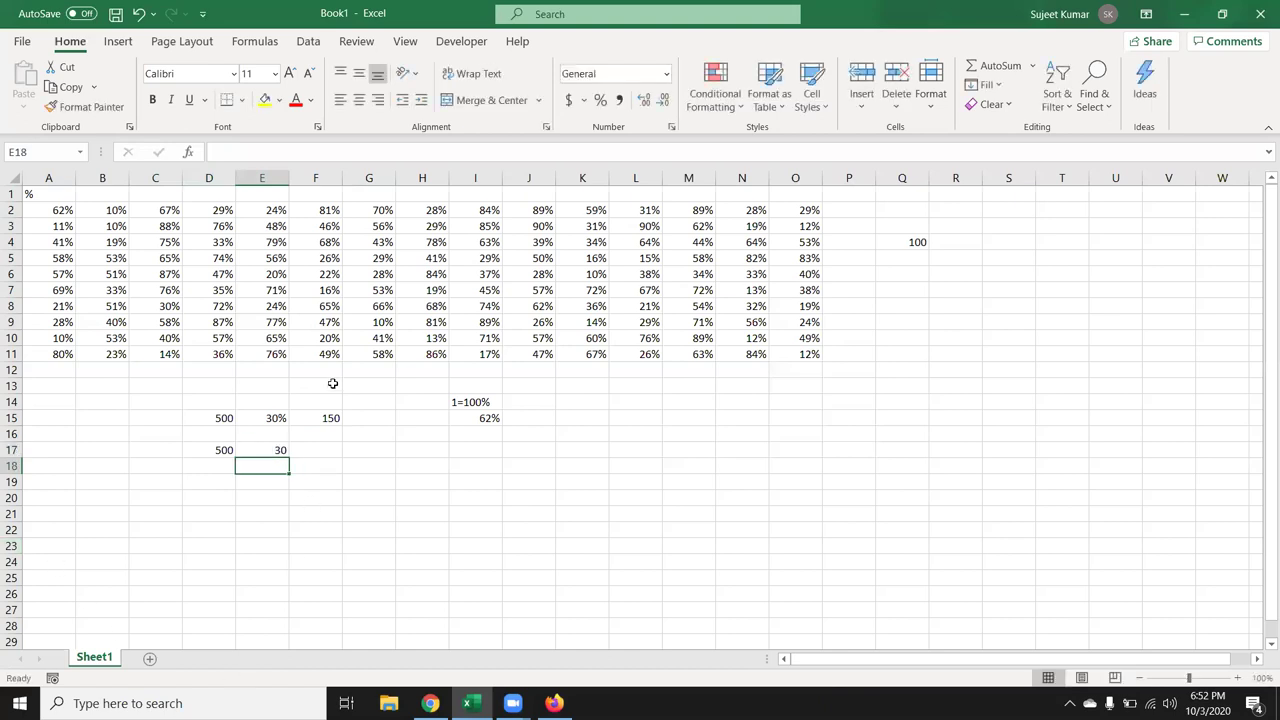
Step: Enter =D17*E17/100 in F17 so it also shows 150
click(310, 456)
text(=)
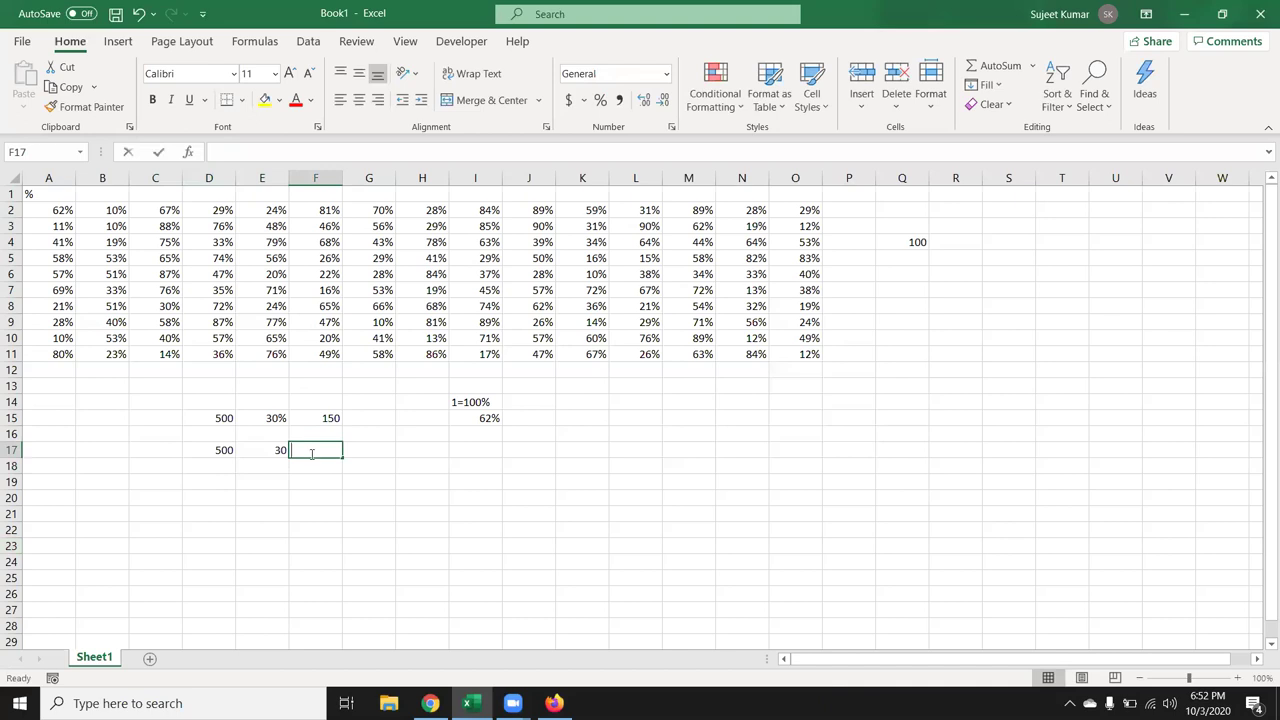
key(BackSpace)
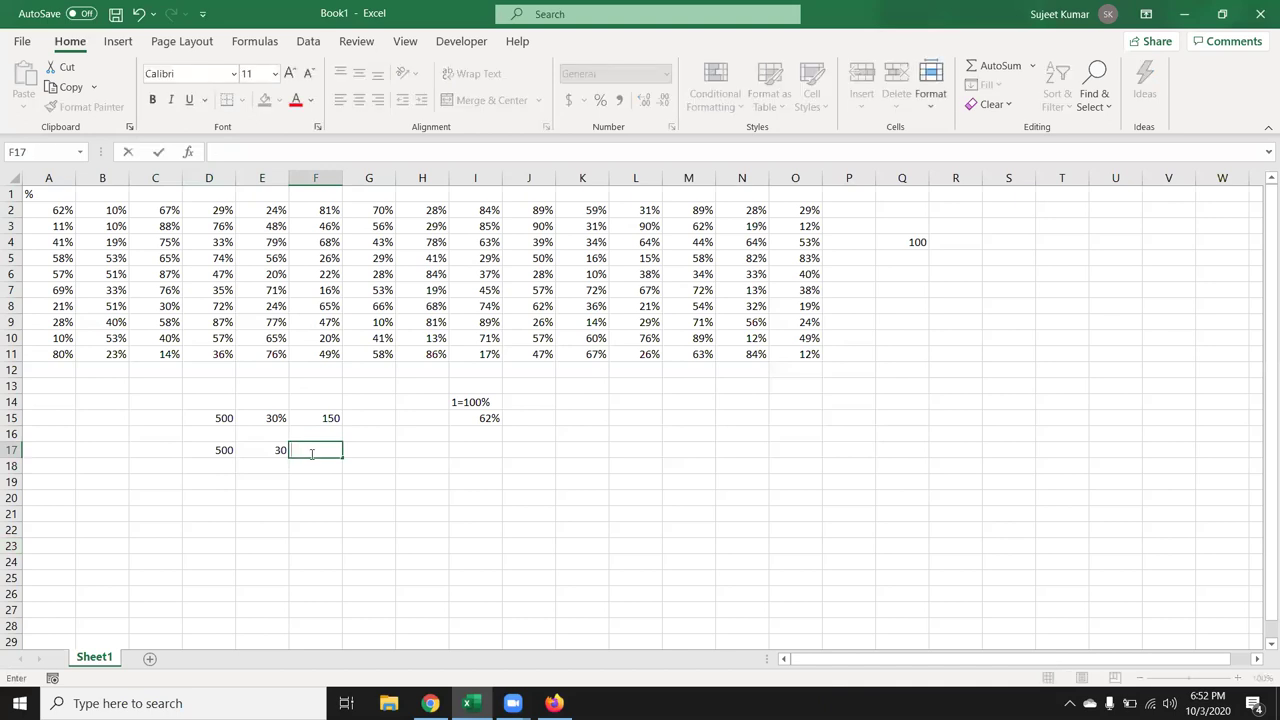
text(=)
key(Left)
key(Left)
text(*)
key(Left)
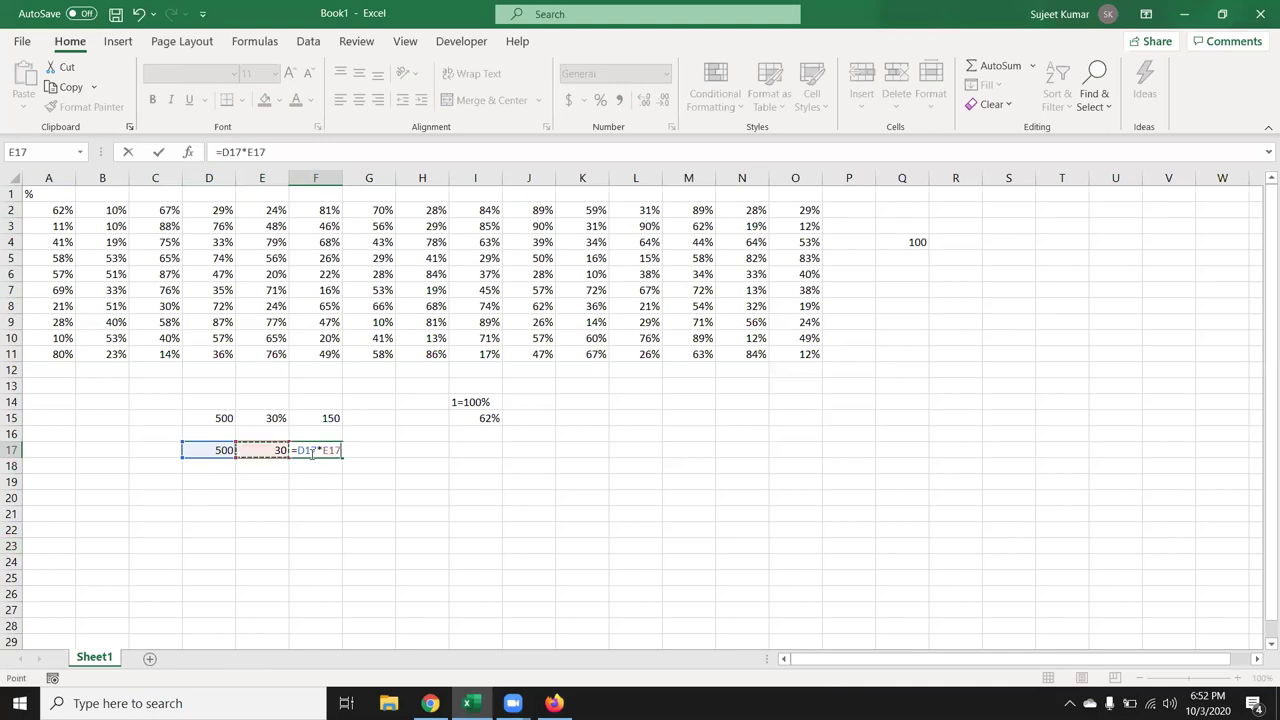
text(/100)
key(Return)
Step: Compare with the 30% in E15, then start typing 5000 into D19
key(Up)
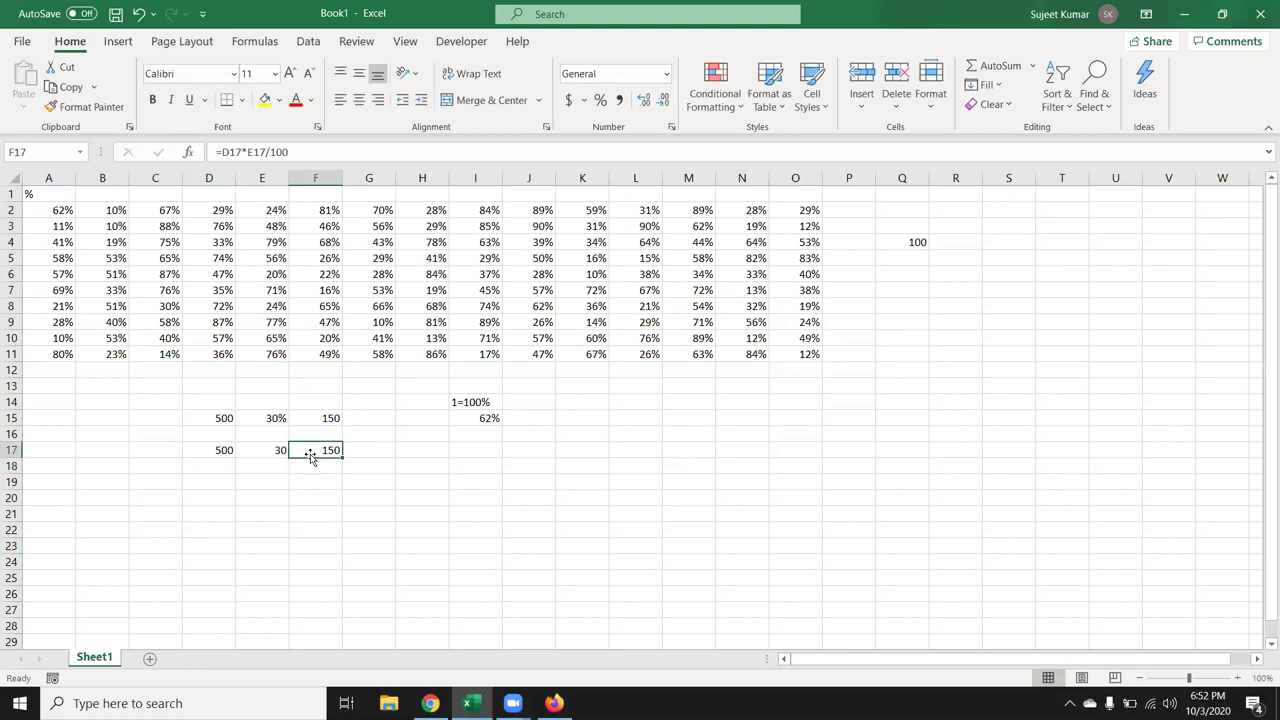
key(Up)
key(Left)
key(Up)
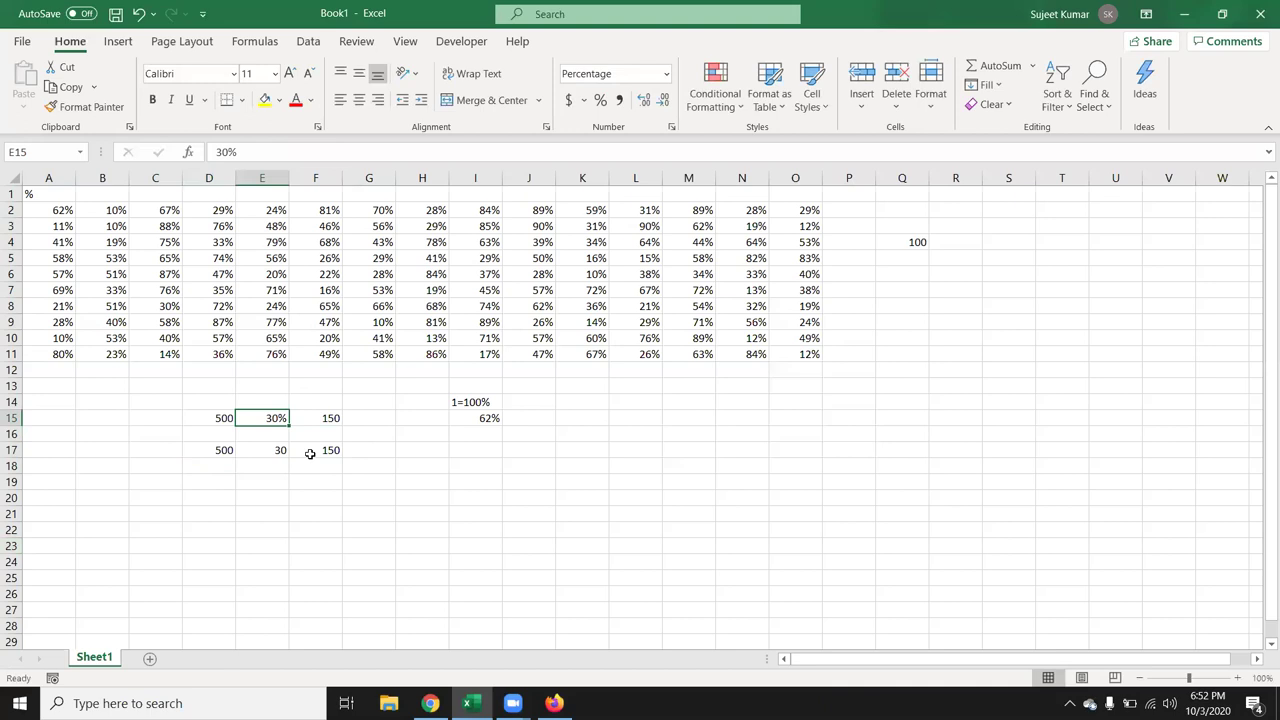
key(Down)
key(Down)
key(Down)
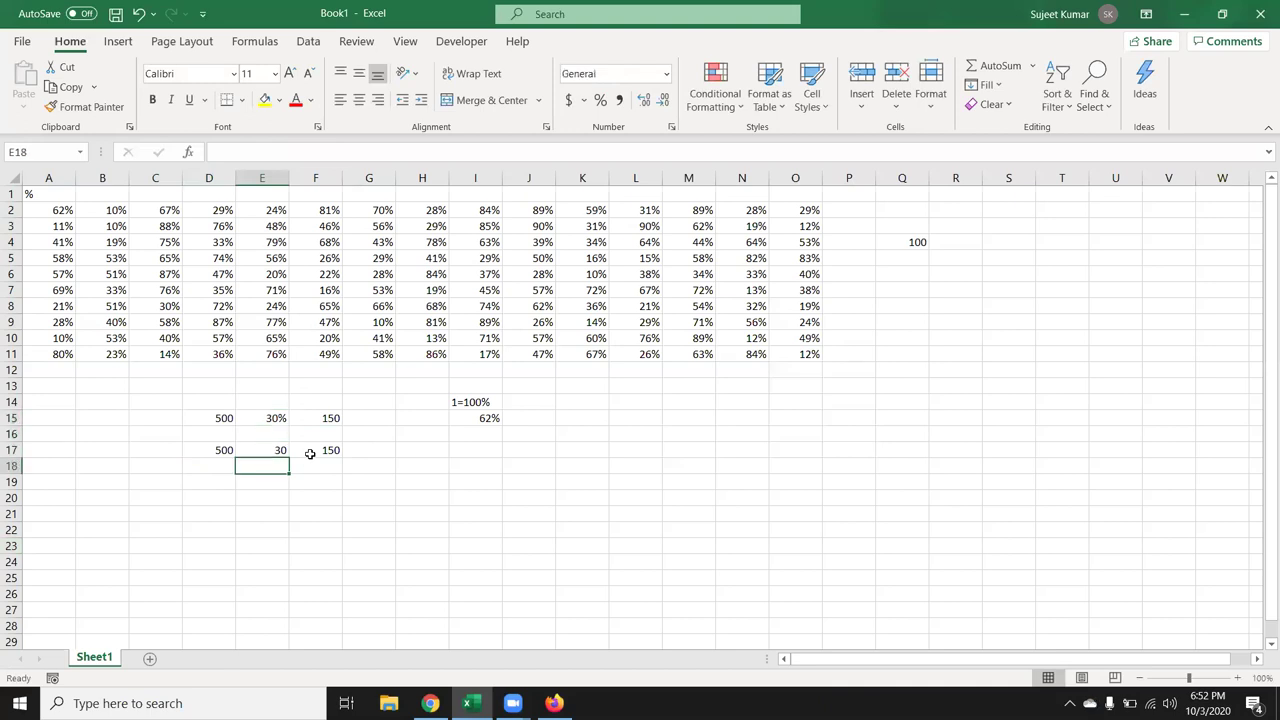
key(Left)
key(Down)
text(5000)
Step: Correct D19 to 500 and enter 275 in E19
key(BackSpace)
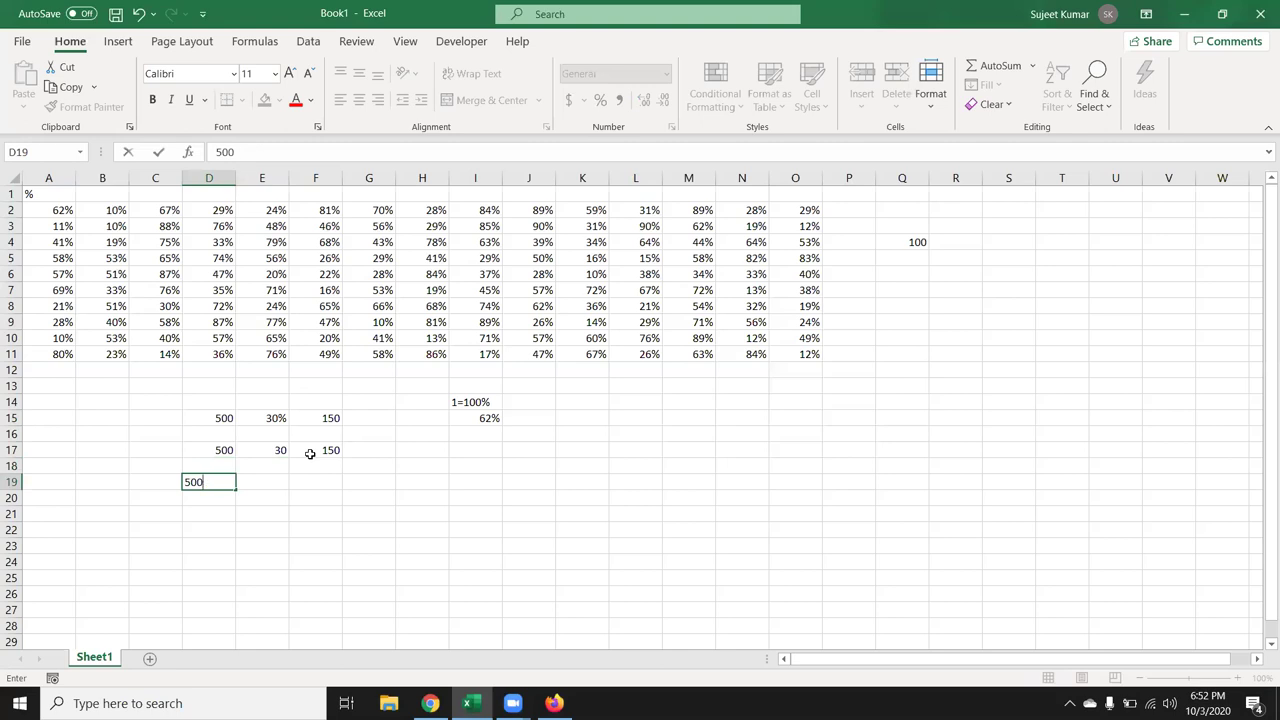
key(Tab)
text(275)
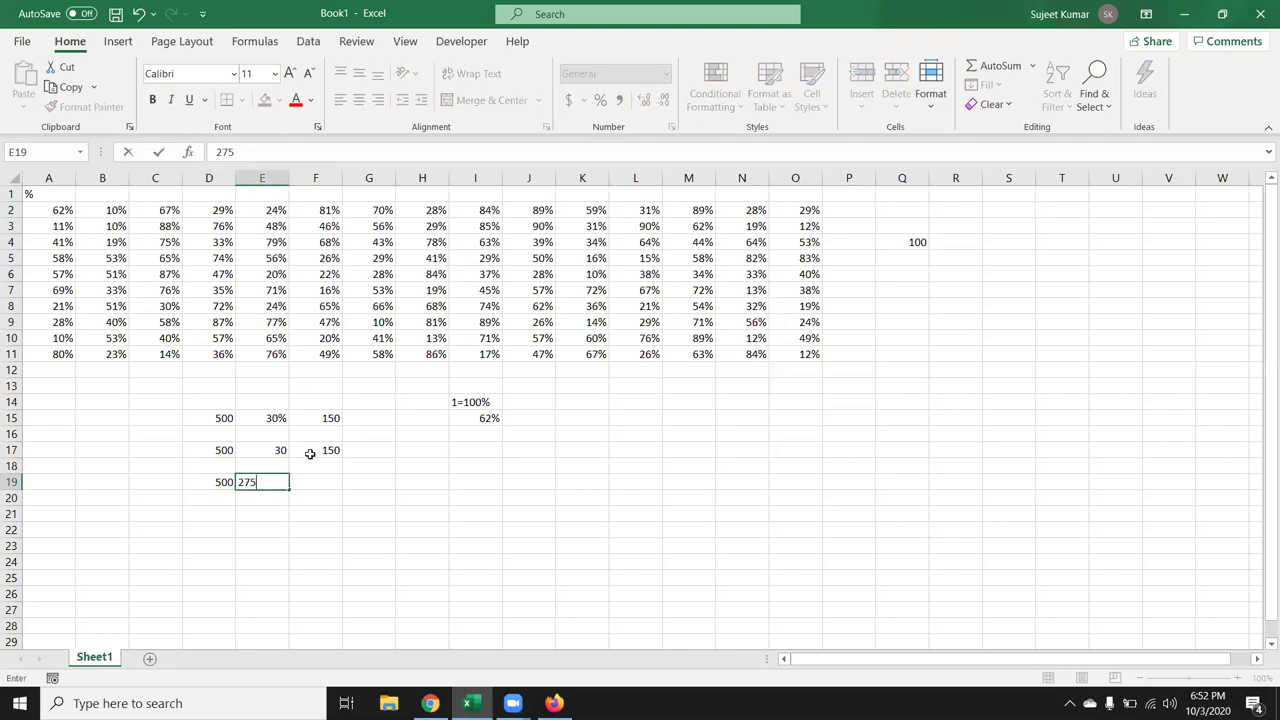
key(Tab)
Step: Enter =E19/D19 in F19 and format it with Percent Style to show 55%
text(=)
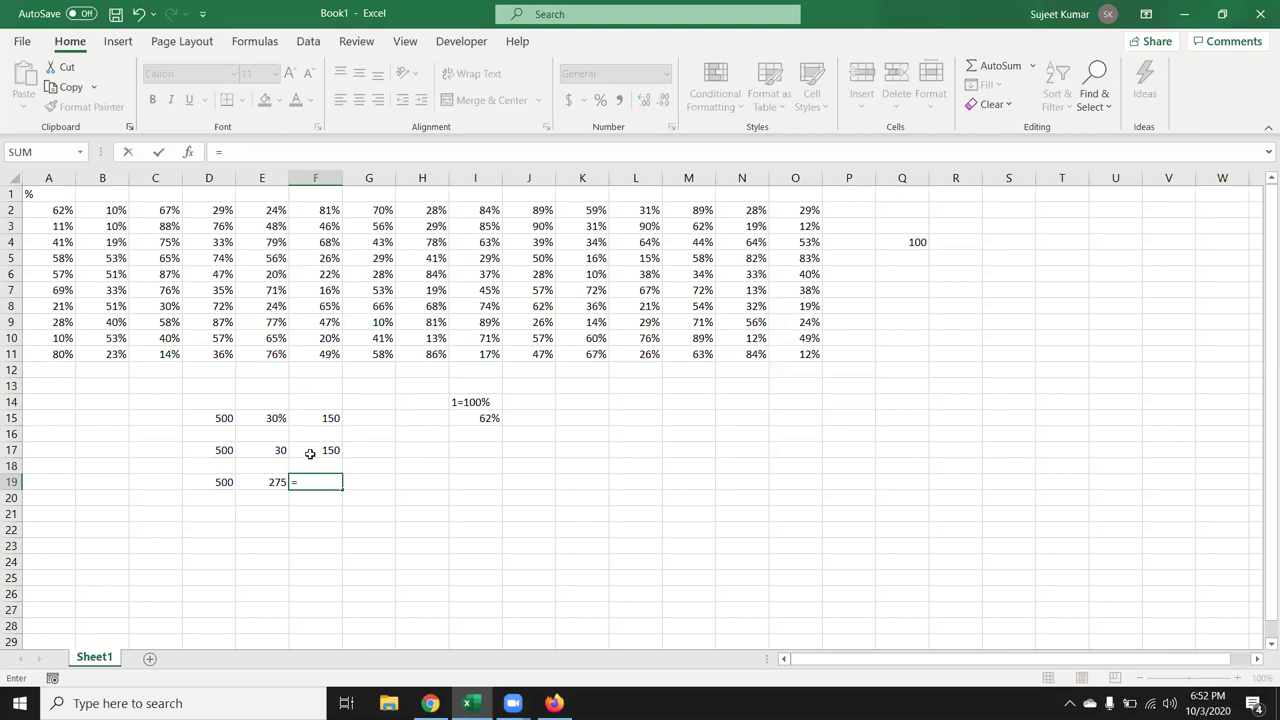
text(D19*)
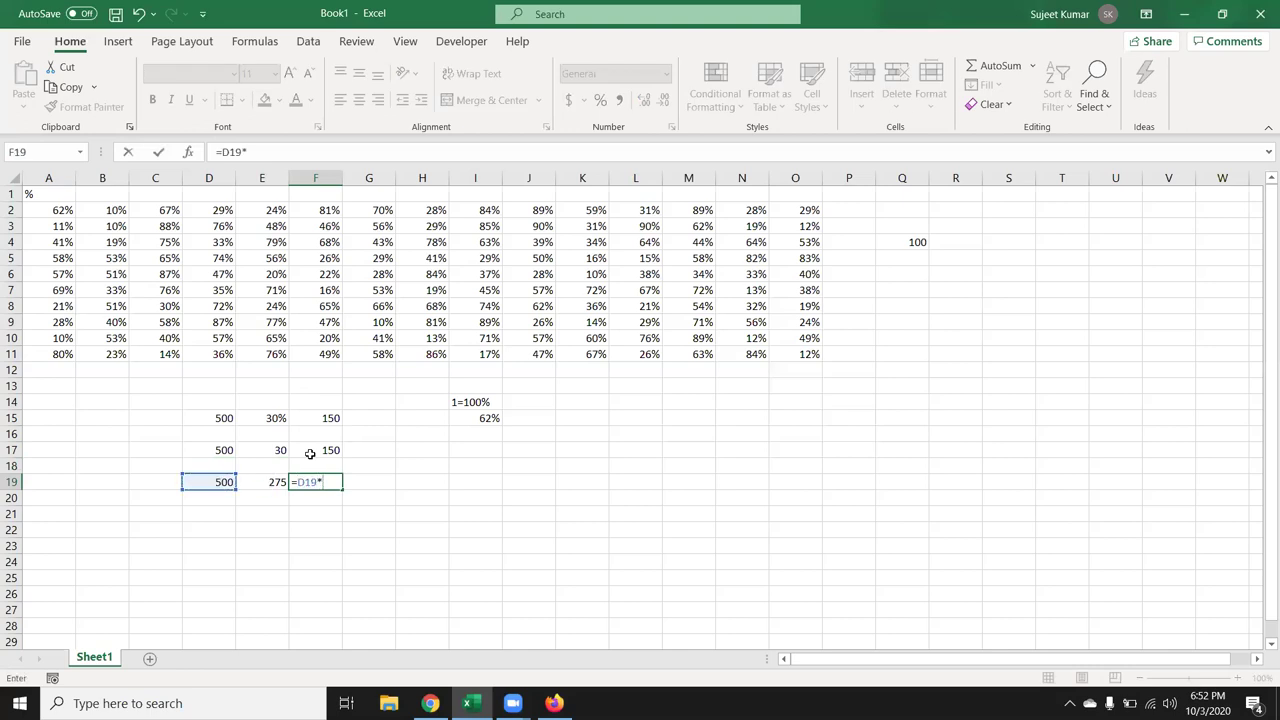
key(BackSpace)
key(BackSpace)
key(BackSpace)
key(BackSpace)
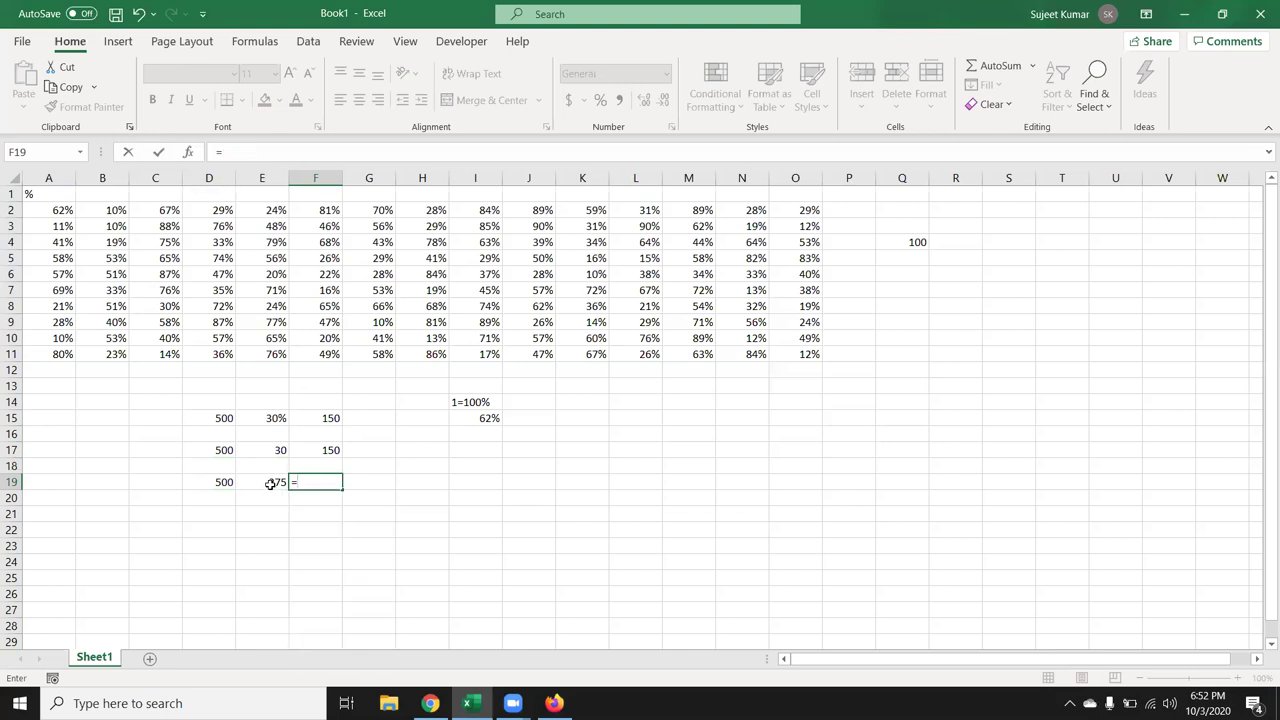
click(258, 481)
text(/)
click(209, 481)
key(Return)
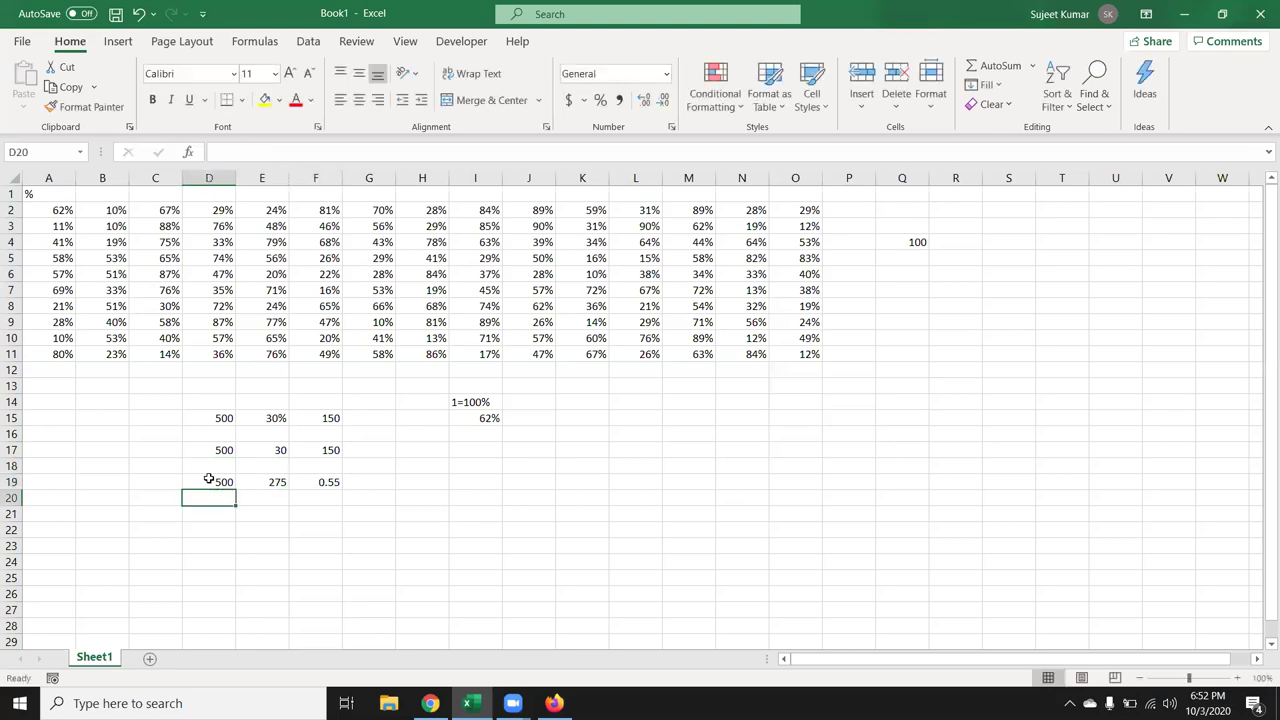
click(335, 482)
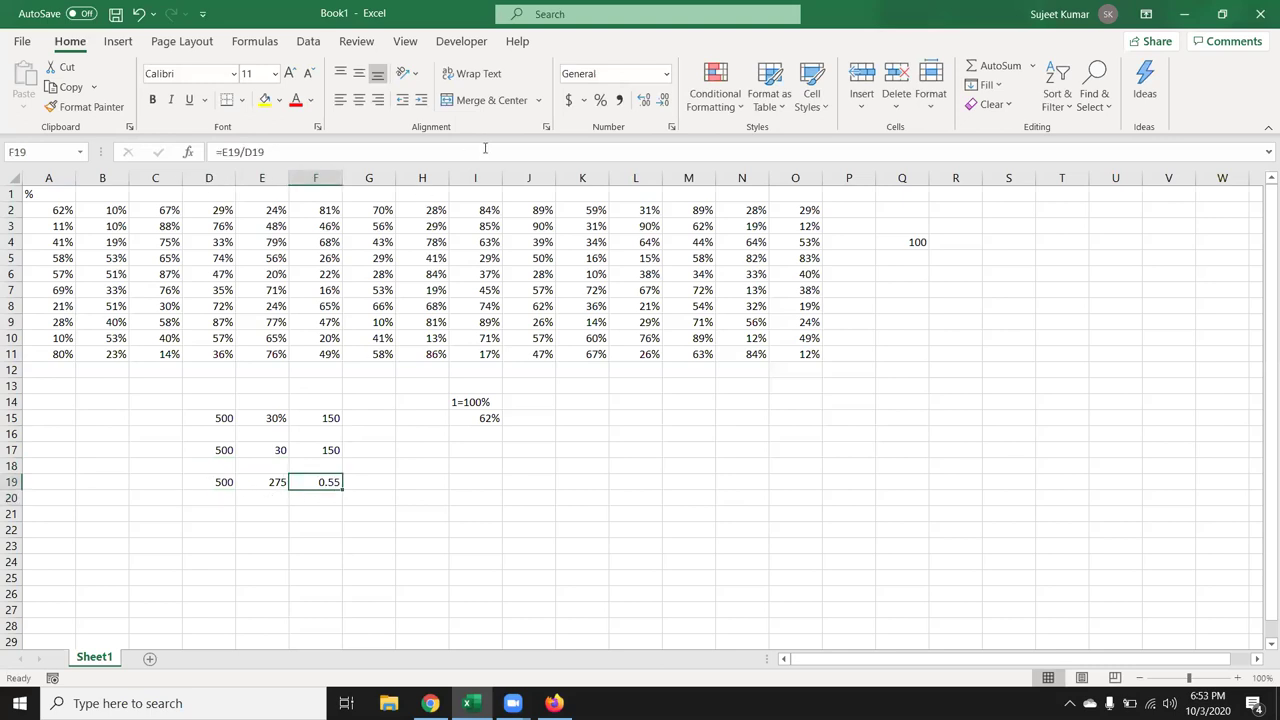
click(601, 101)
Step: On a new sheet, fill headers P-1 through P-5 across A1:E1
click(150, 660)
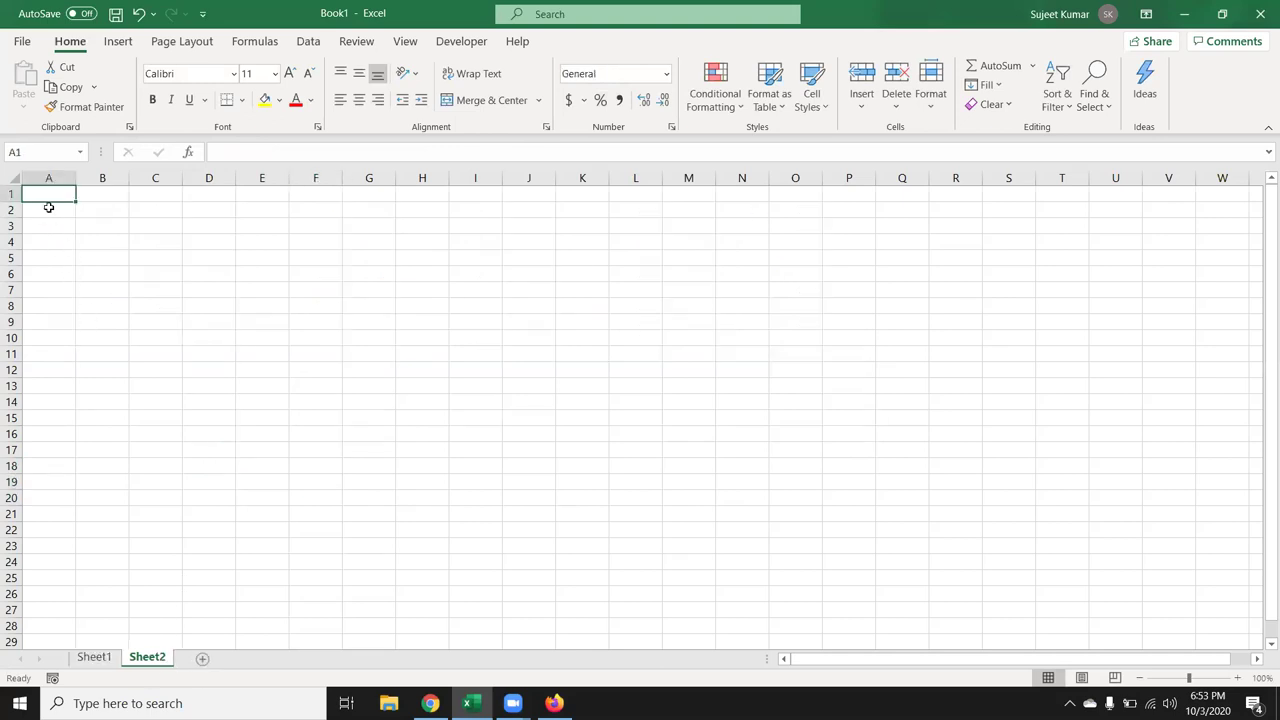
text(P)
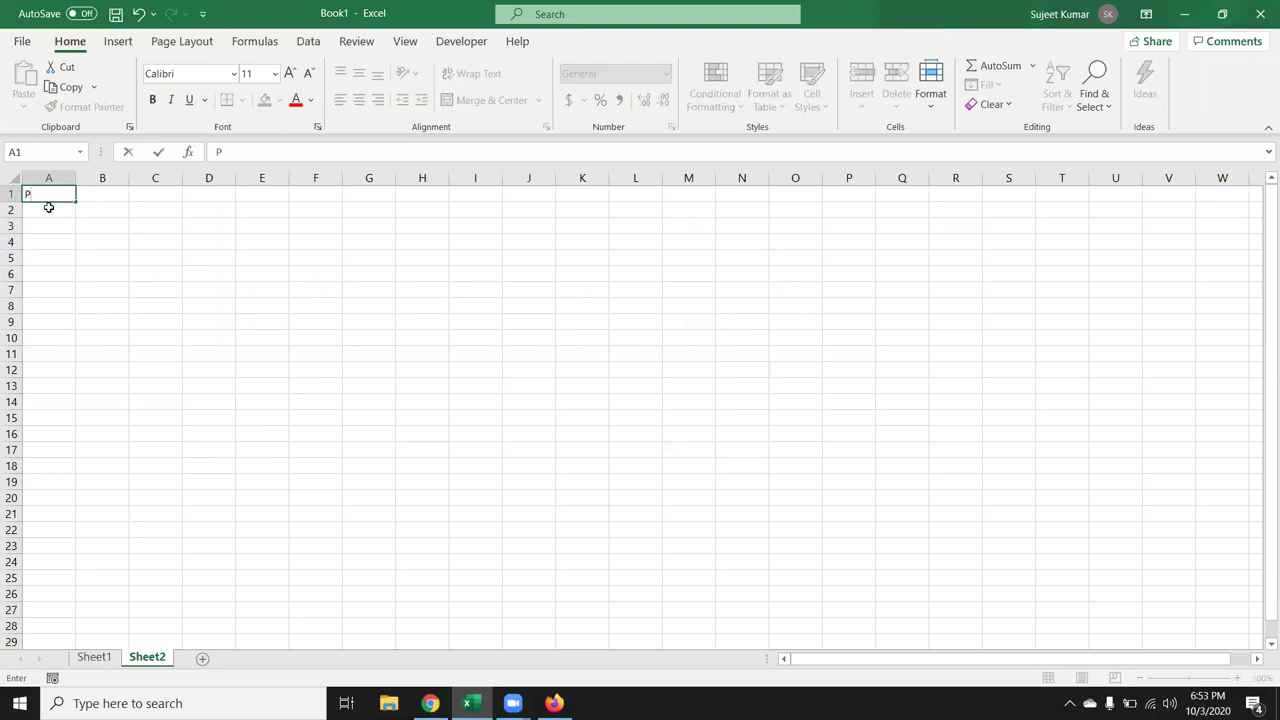
text(-1)
key(Return)
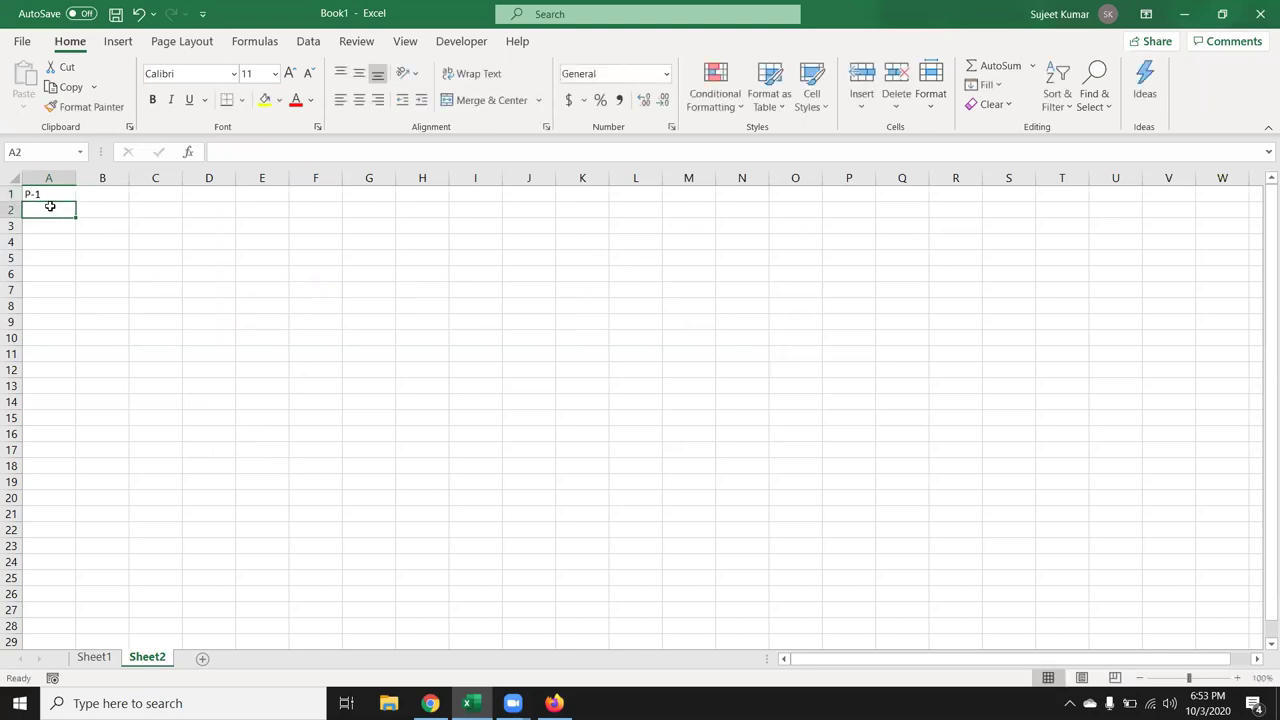
click(57, 196)
drag(76, 201, 281, 213)
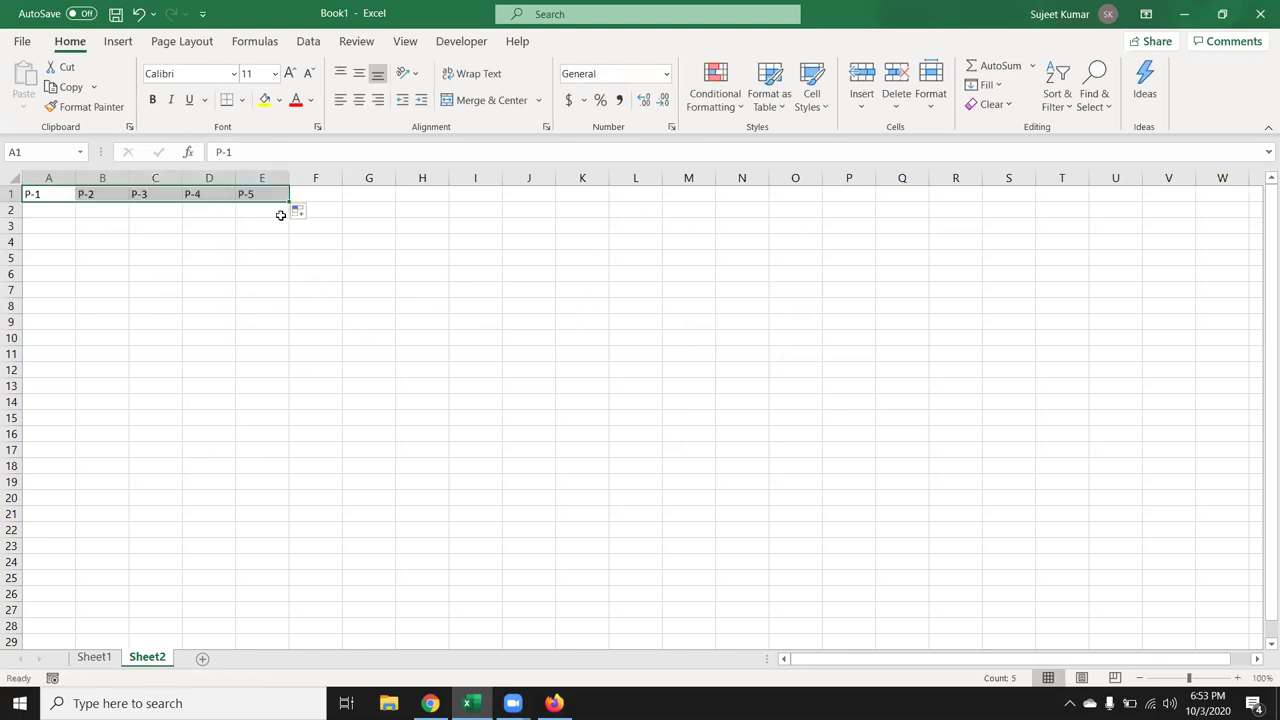
Step: Copy the P-1 to P-5 headers into H1:L1
key(ctrl+c)
click(420, 195)
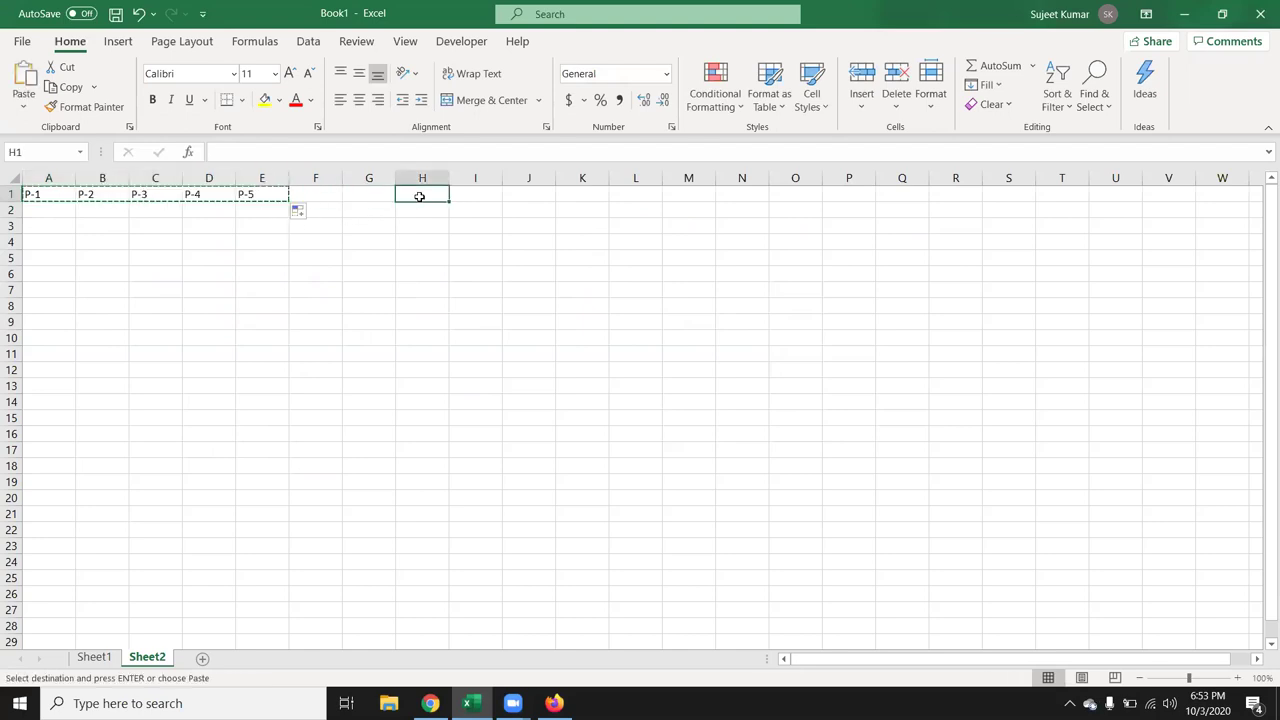
key(ctrl+v)
key(Escape)
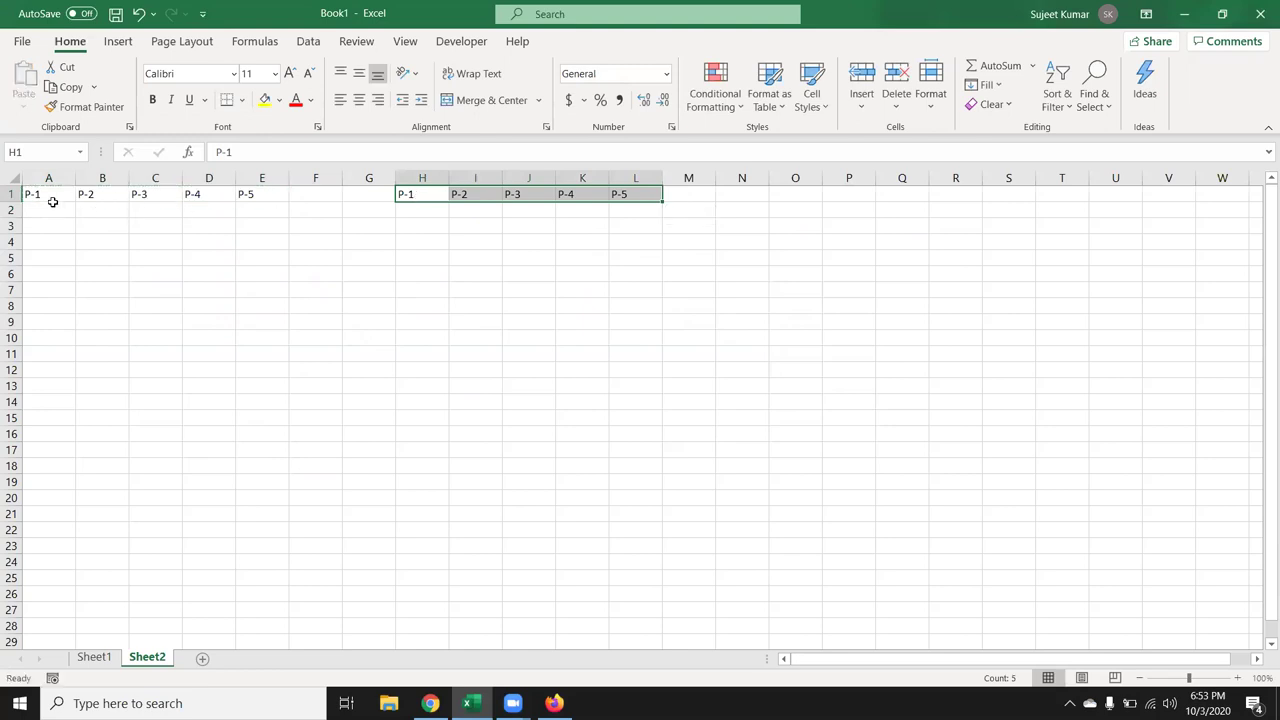
click(48, 207)
Step: Fill A2:E12 with a RANDBETWEEN random whole-number formula
text(=)
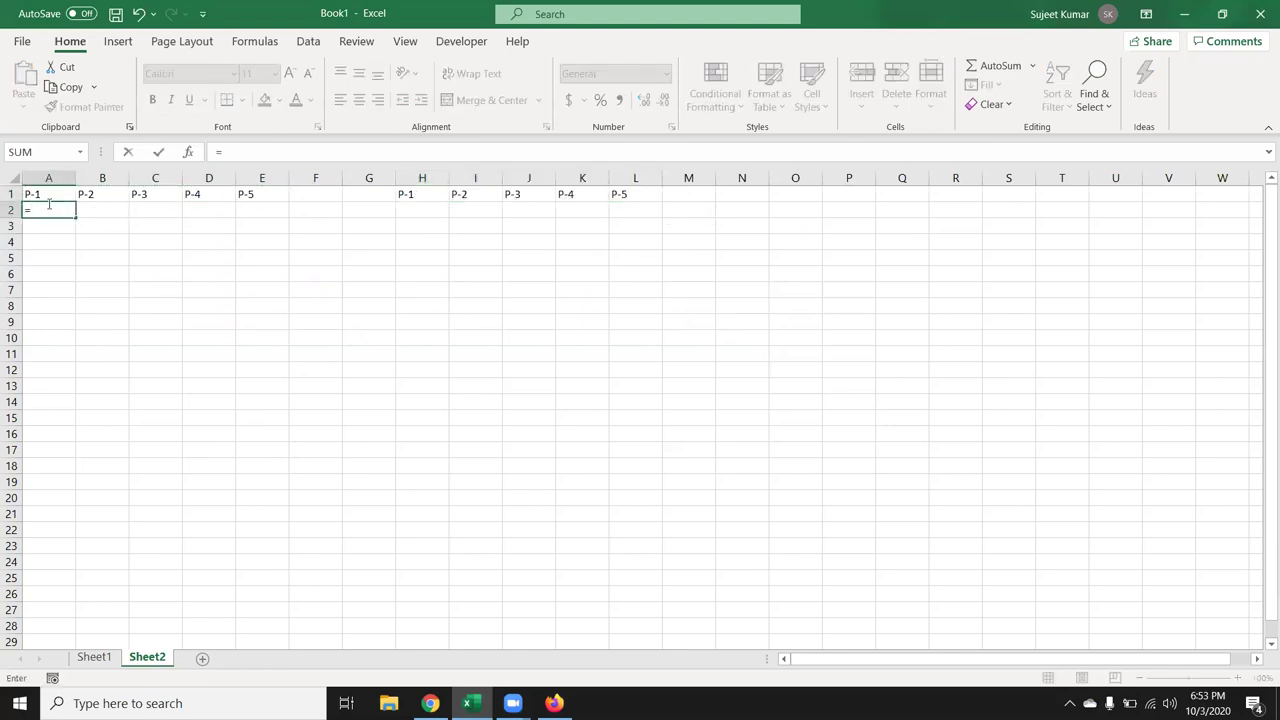
text(ra)
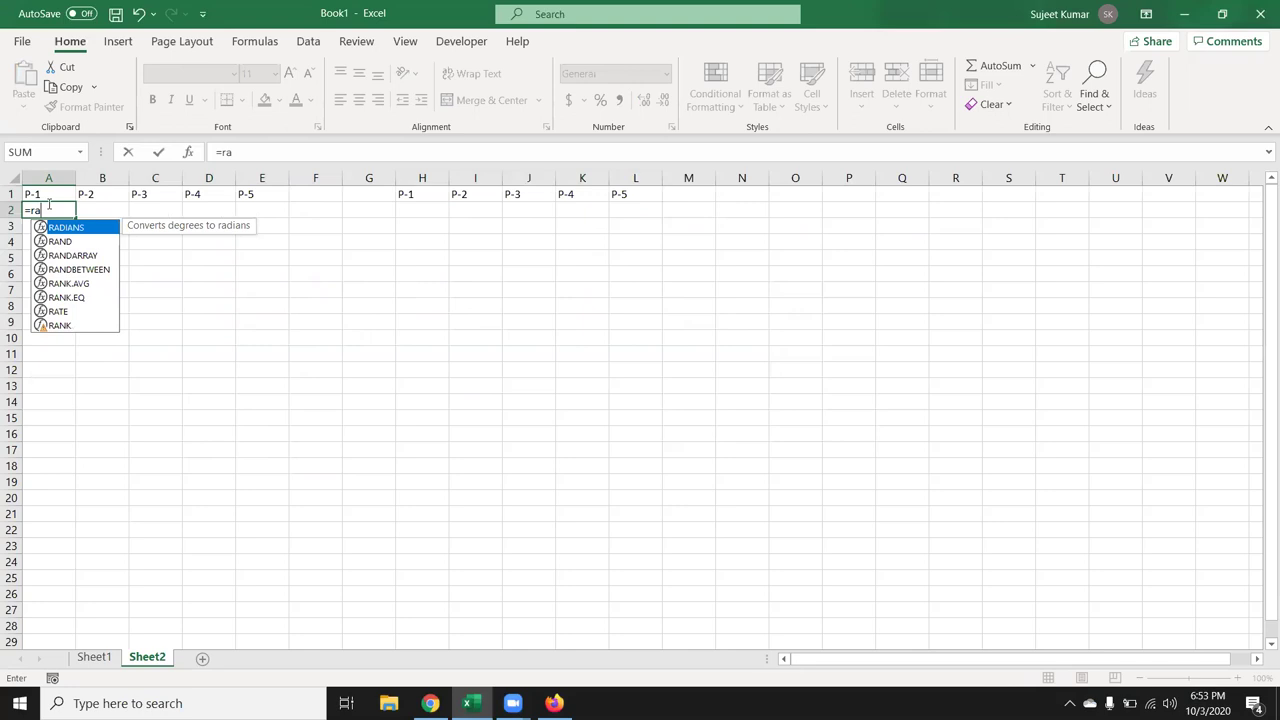
key(Down)
key(Down)
key(Down)
key(Tab)
text(10)
text(,100)
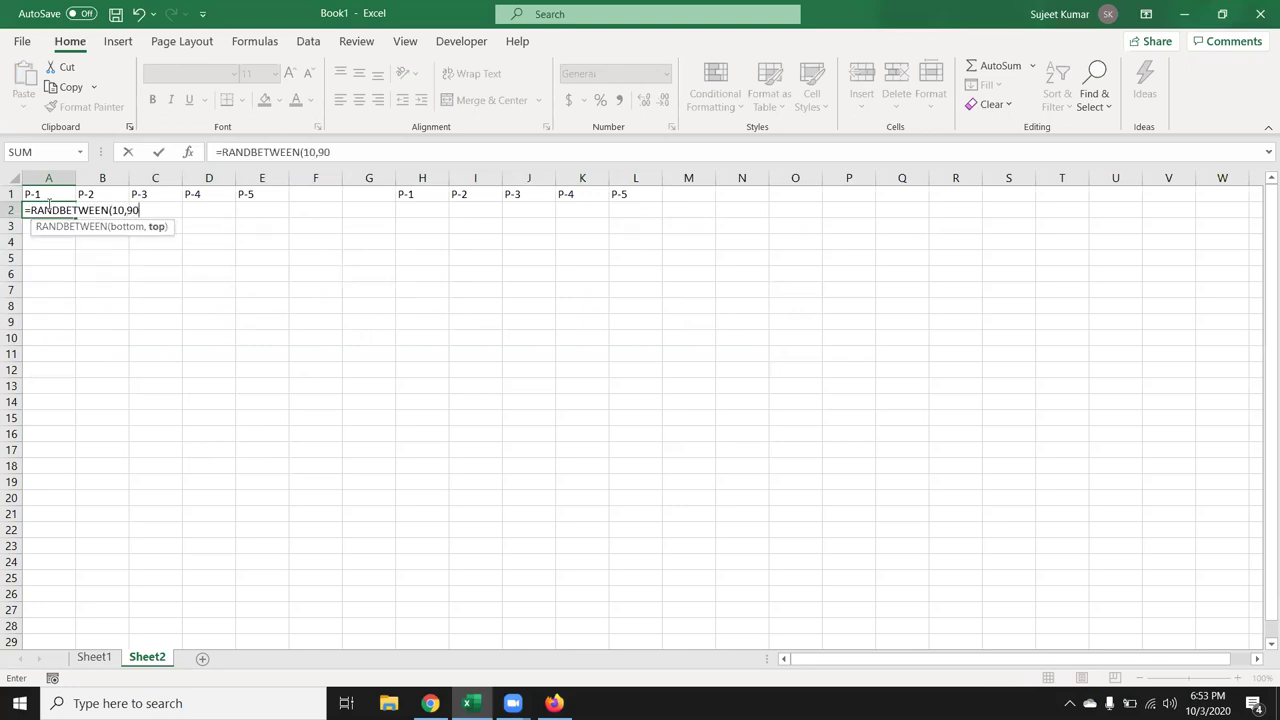
key(Return)
click(47, 204)
key(shift+Right)
key(shift+Right)
key(shift+Right)
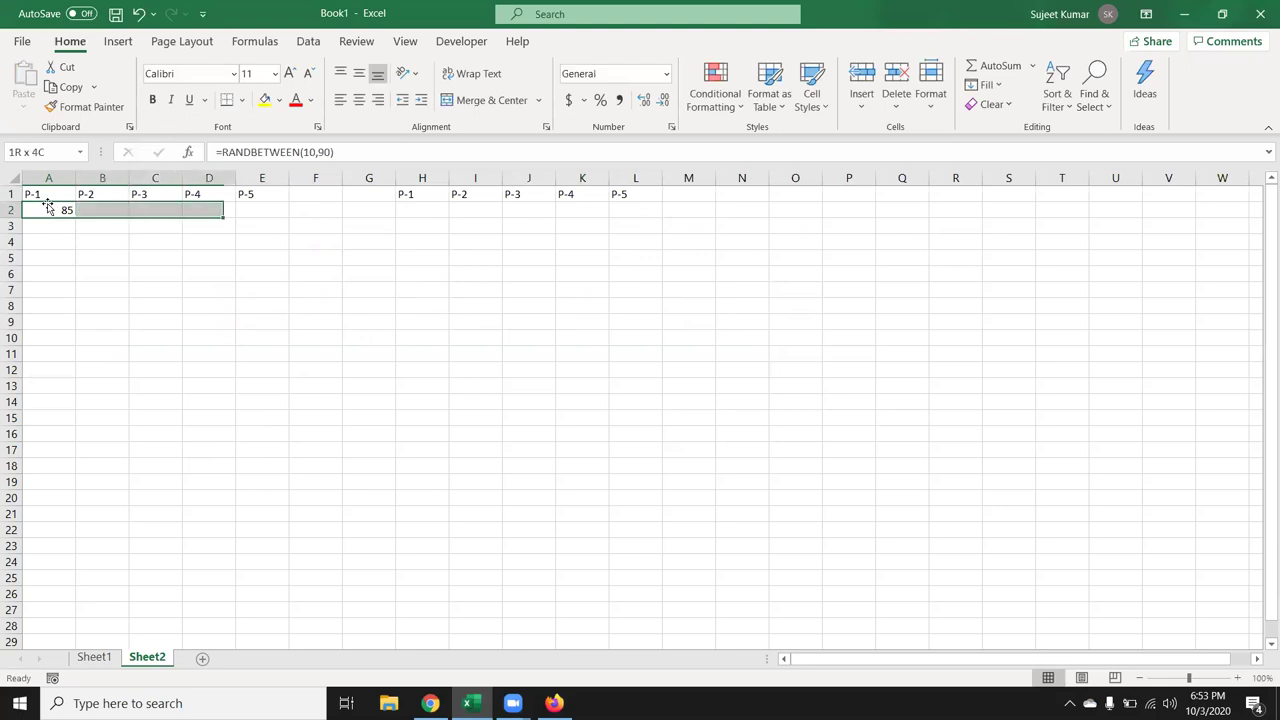
key(shift+Right)
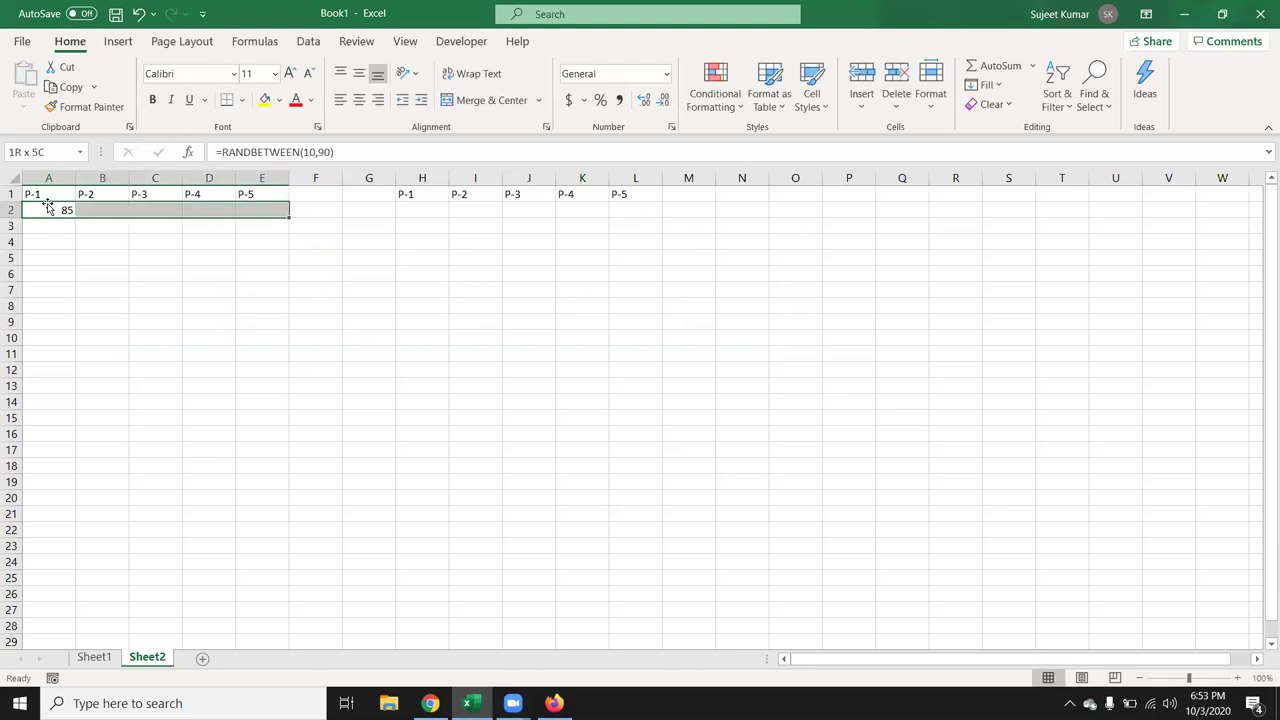
key(shift+Down)
key(shift+Down)
key(shift+Down)
key(shift+Down)
key(shift+Down)
key(ctrl+v)
Step: Copy the random-number block into H2:L12 and select both tables A2:L12
key(ctrl+c)
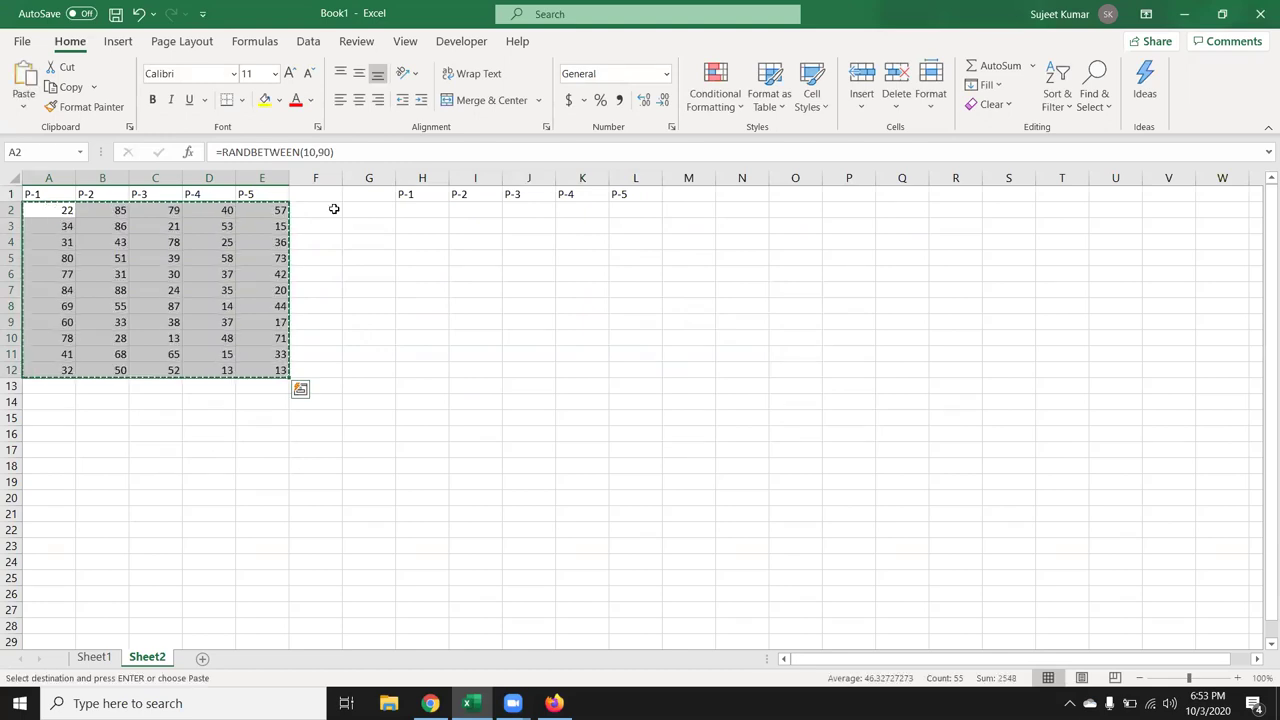
click(415, 207)
key(ctrl+v)
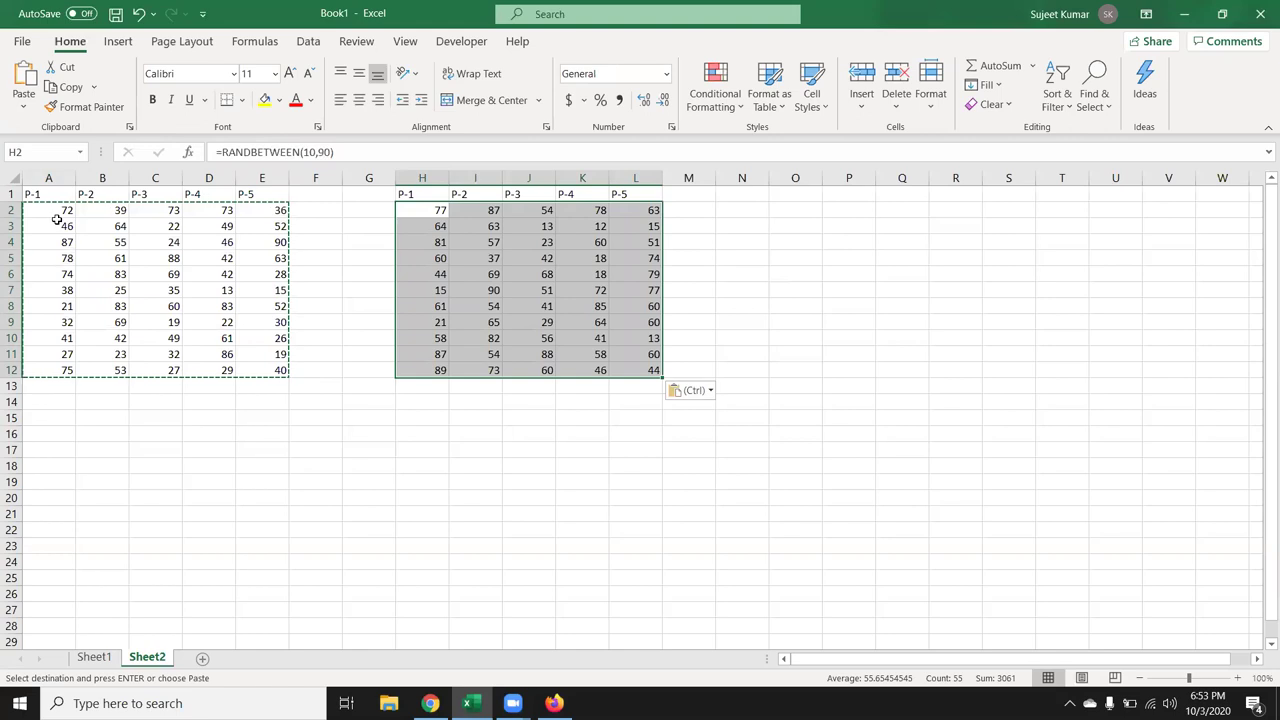
drag(70, 212, 650, 372)
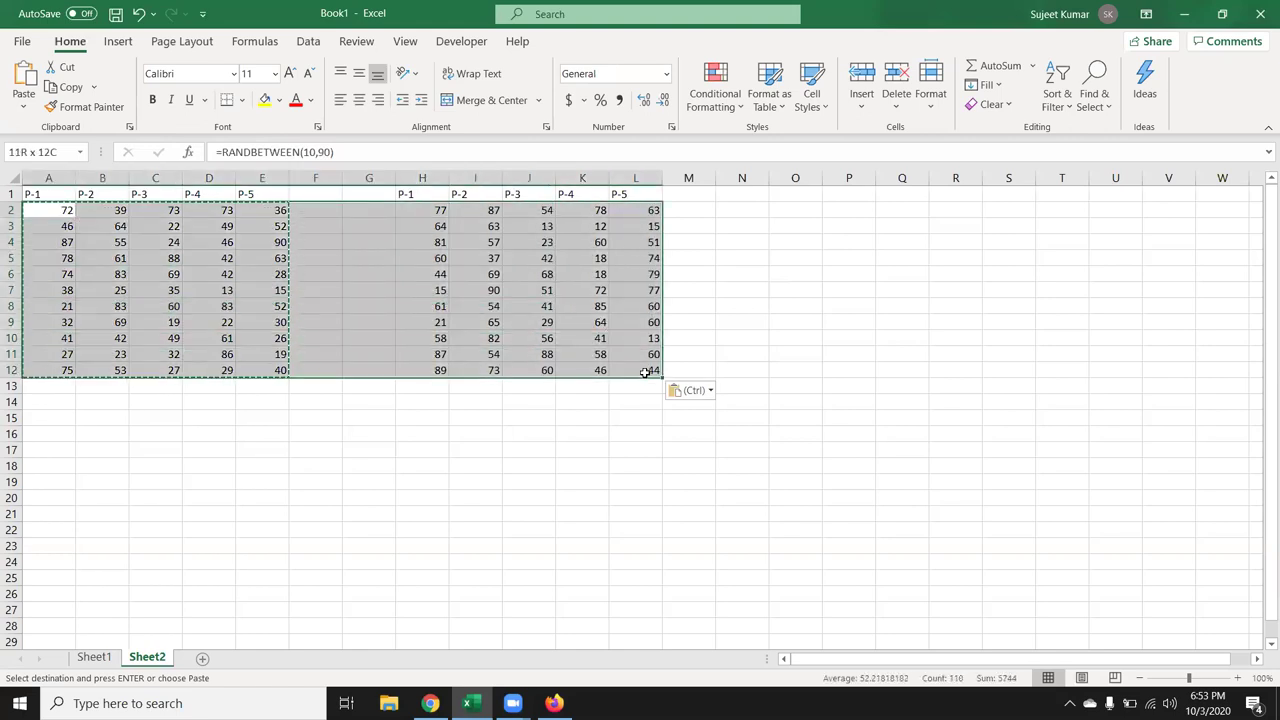
Step: Paste A2:L12 back over itself as values to freeze the random numbers
key(ctrl+c)
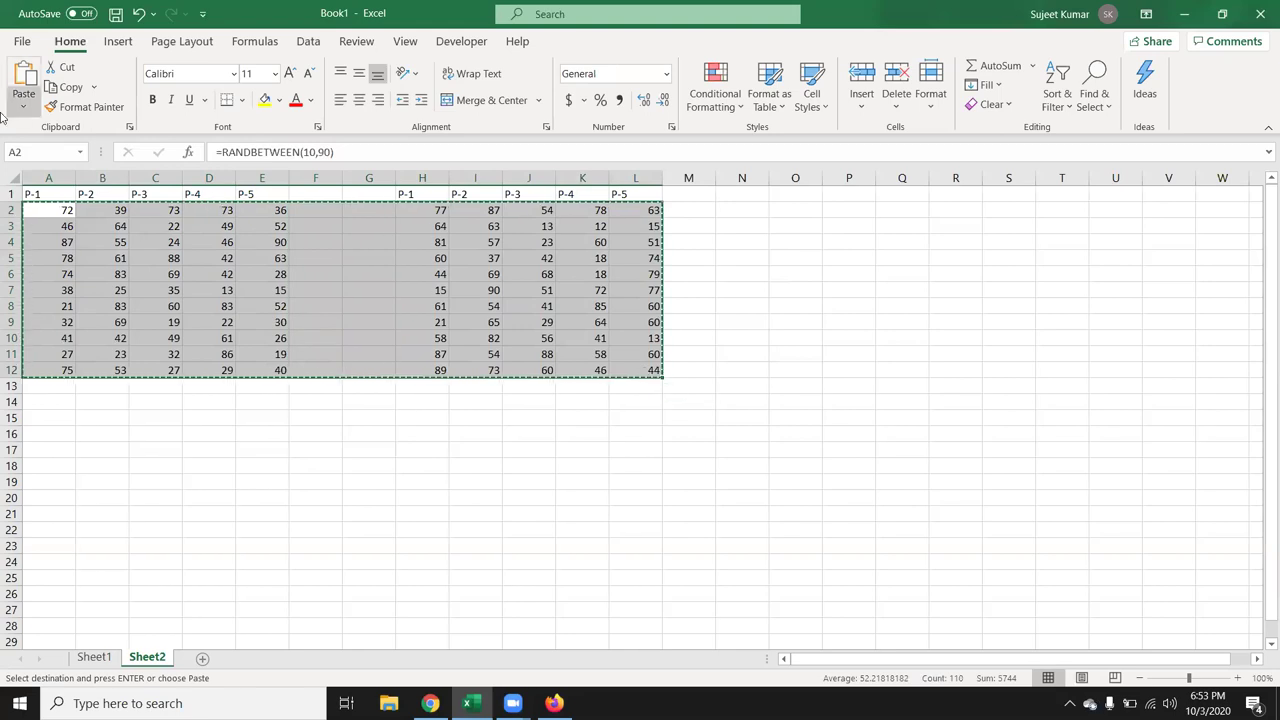
click(23, 104)
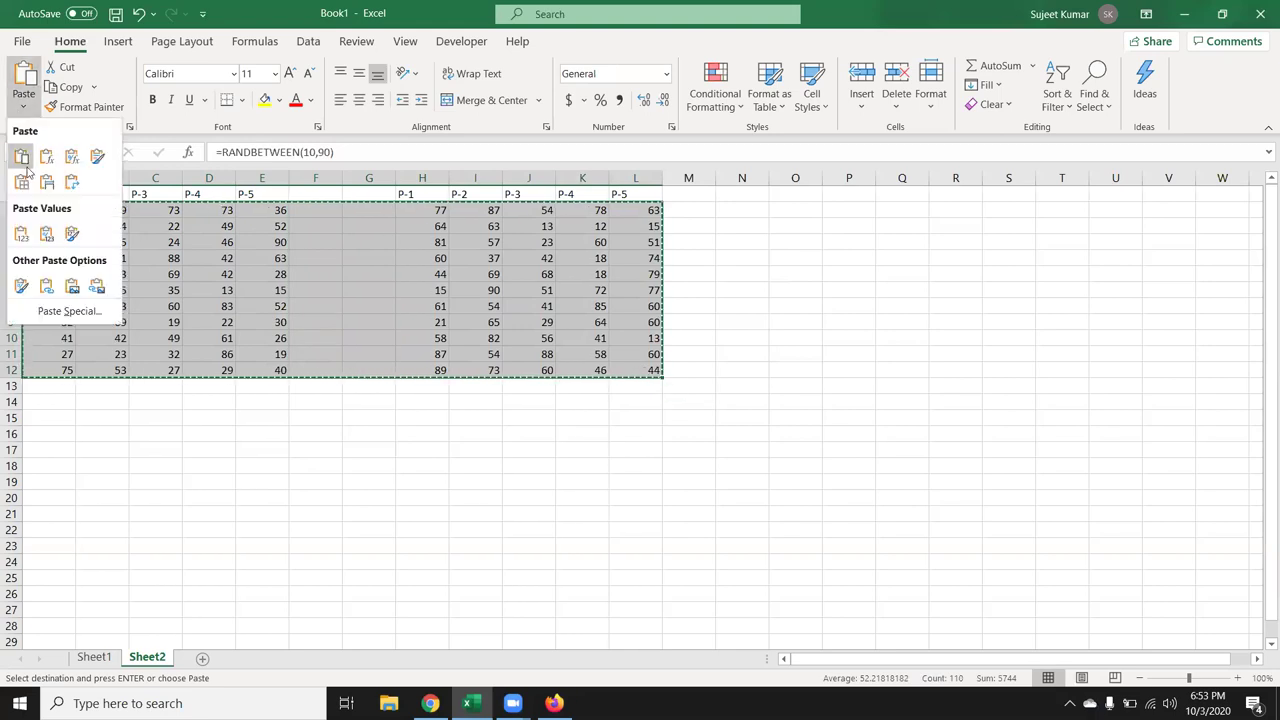
click(21, 233)
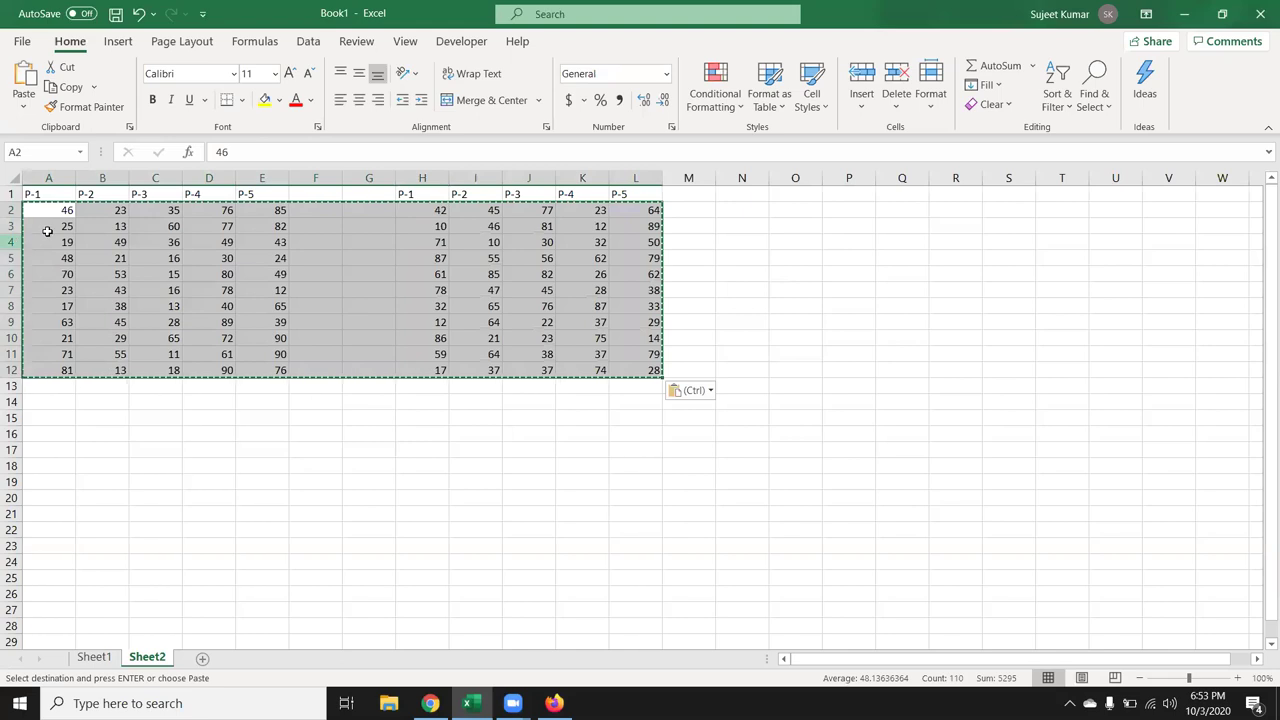
click(80, 227)
click(57, 210)
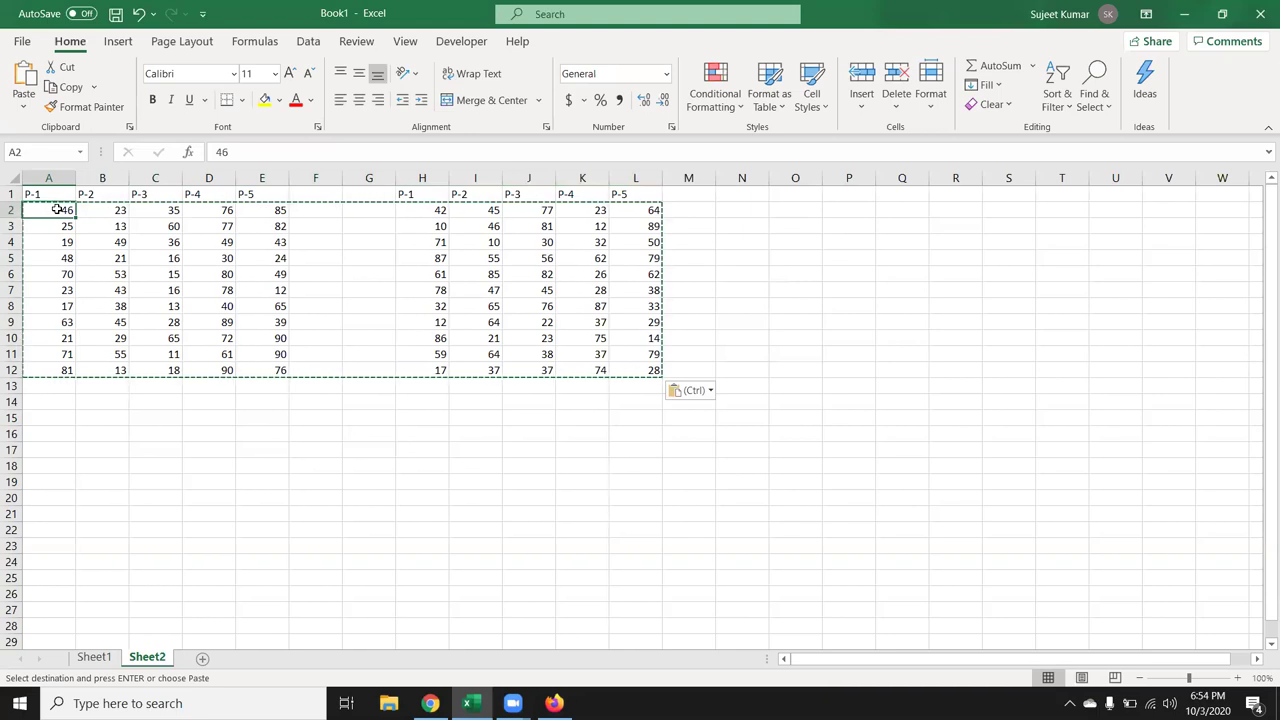
Step: Check A2's fixed value without editing it, then select the numbers in H2:L12
click(300, 151)
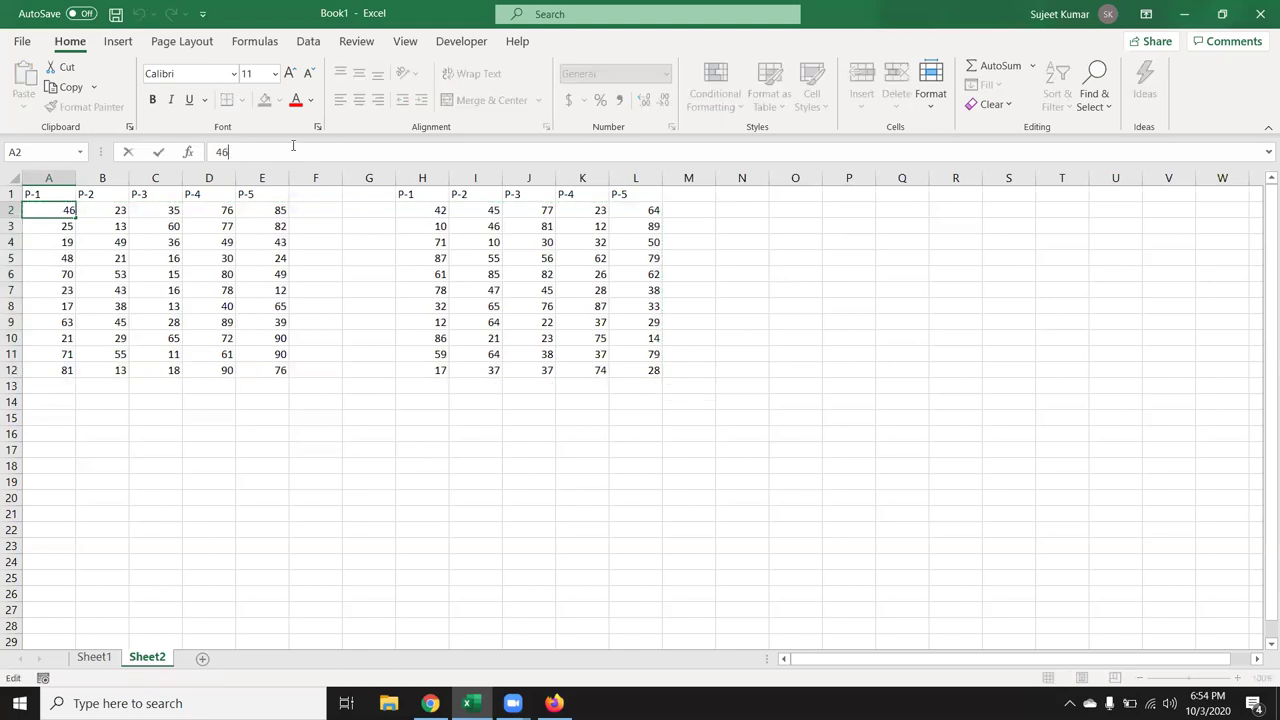
text(/42)
key(Escape)
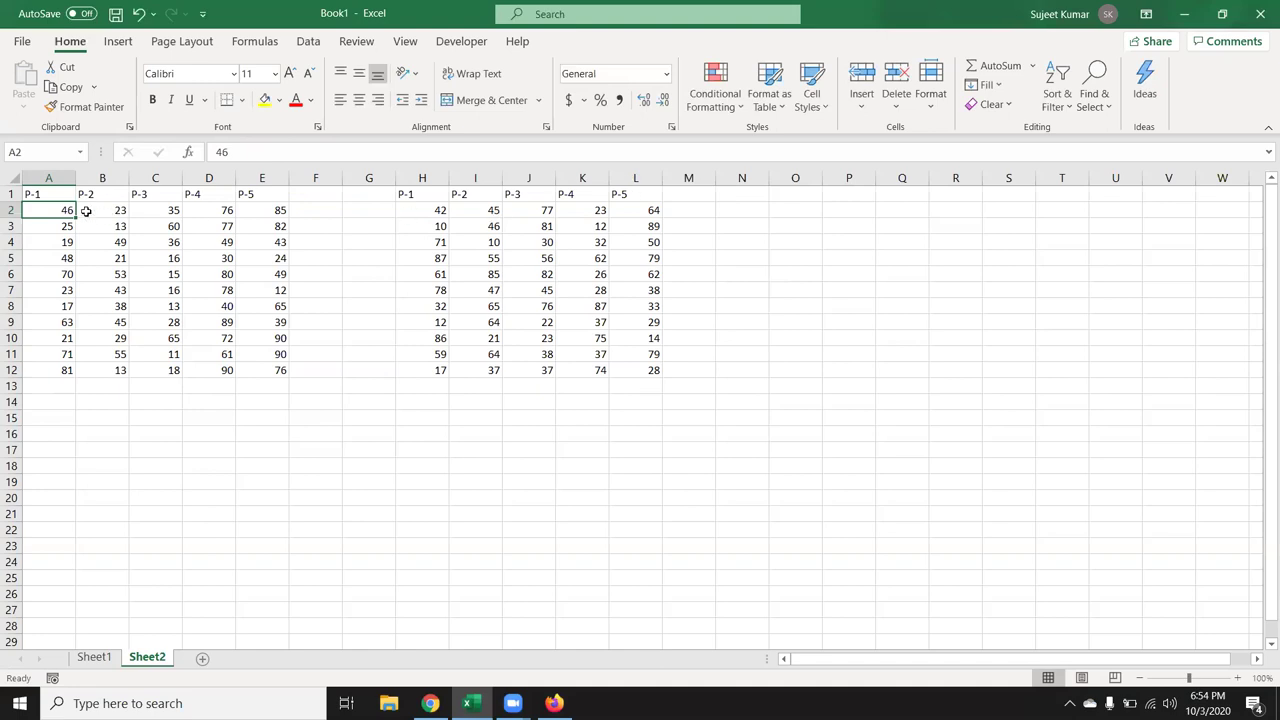
drag(69, 209, 110, 210)
drag(257, 195, 262, 209)
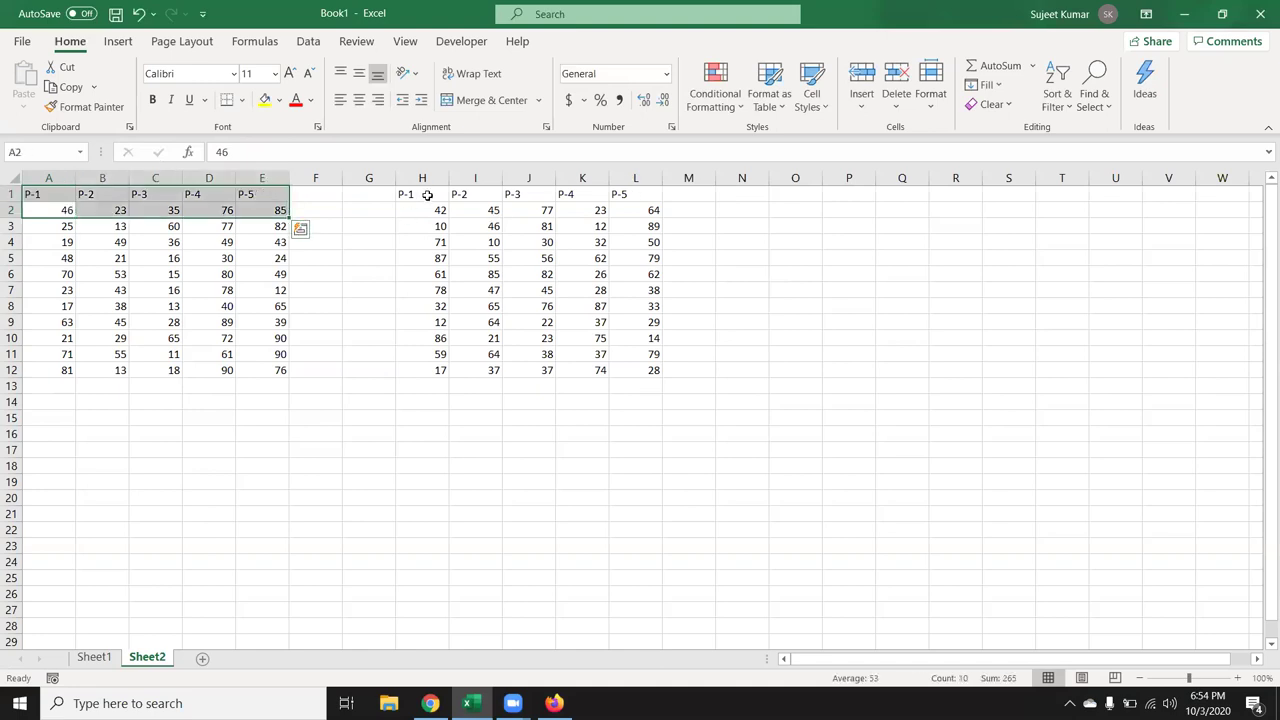
drag(420, 208, 590, 210)
drag(637, 267, 646, 384)
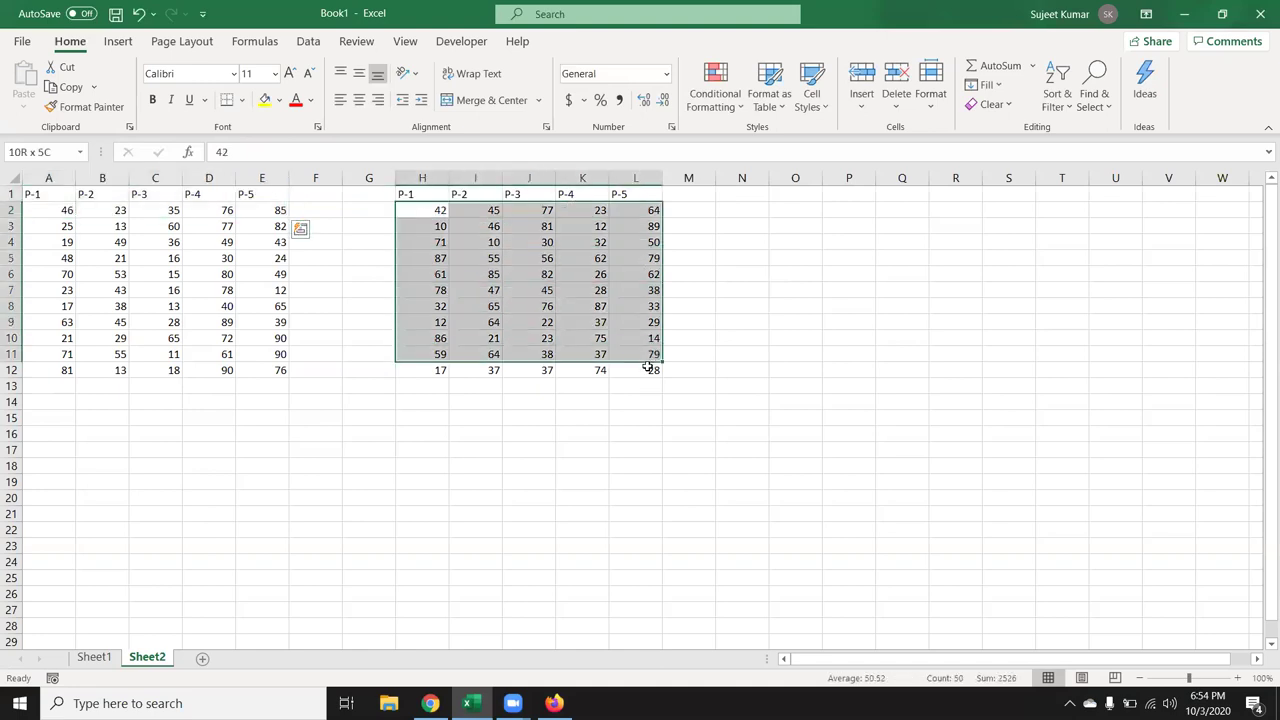
Step: Paste Special with Divide to divide A2:E12 by H2:L12, then apply Percent Style
key(ctrl+c)
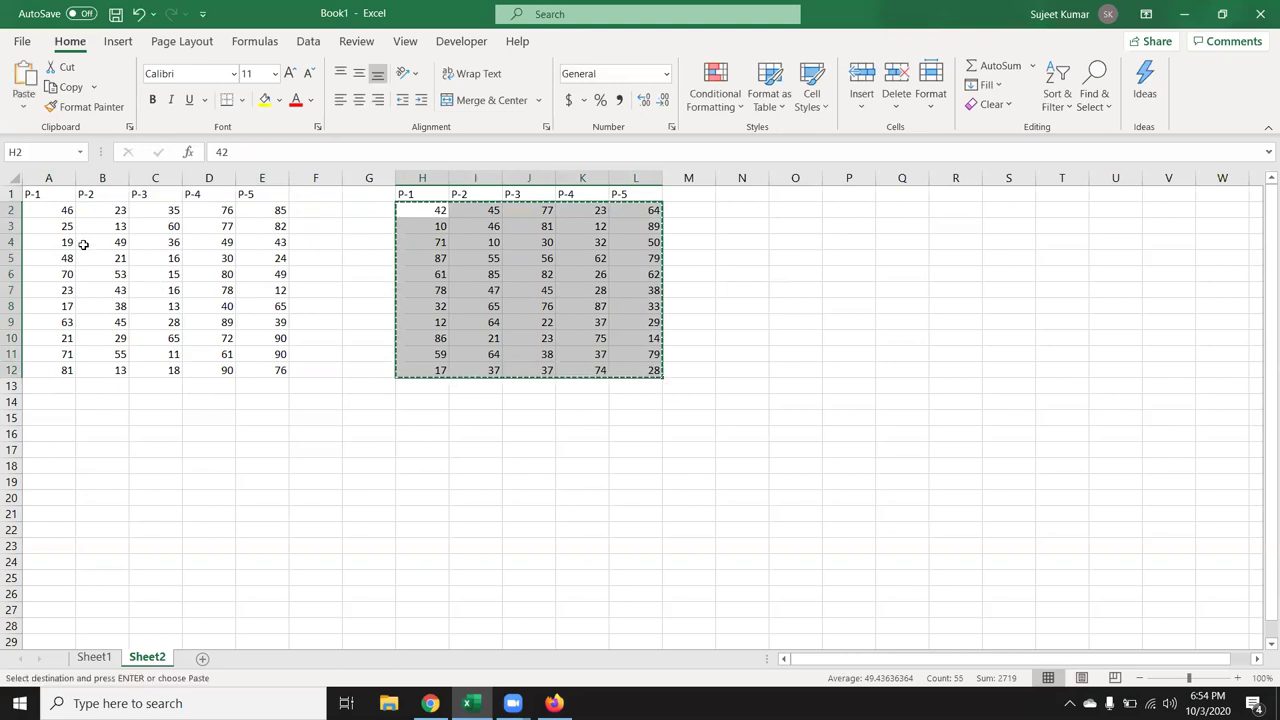
click(58, 222)
click(57, 207)
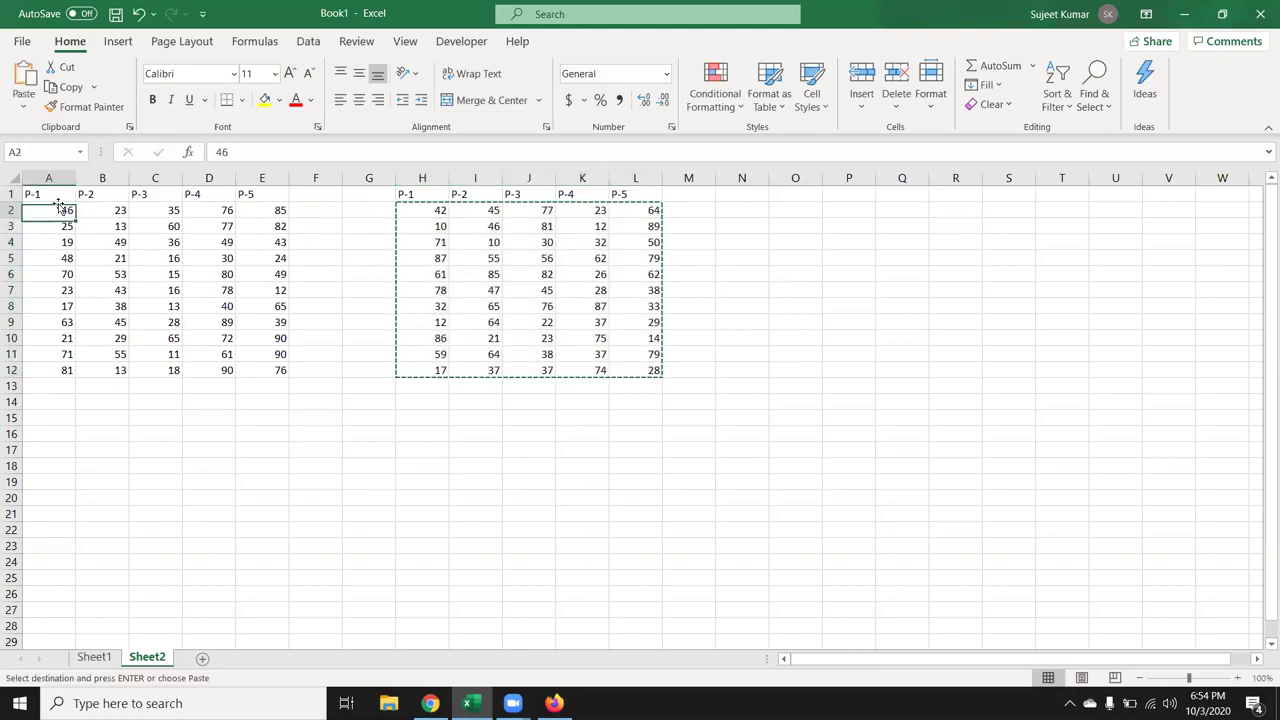
click(58, 198)
right_click(43, 209)
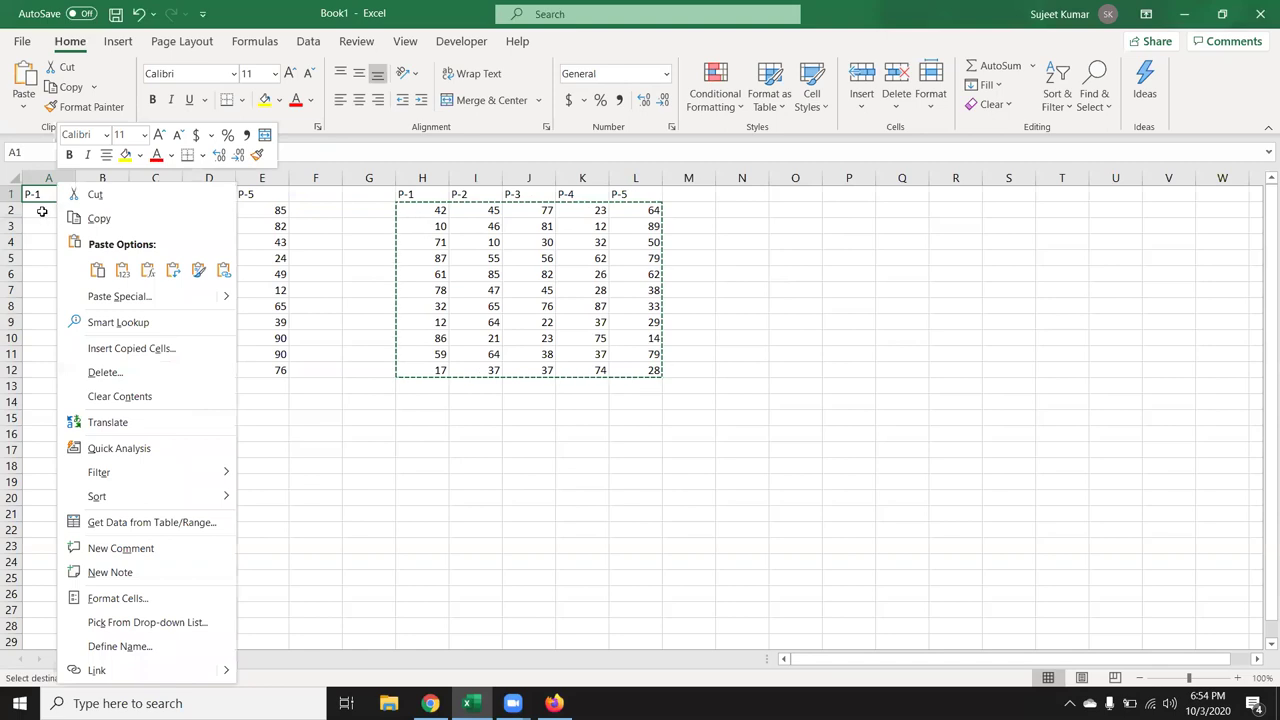
click(42, 211)
right_click(42, 211)
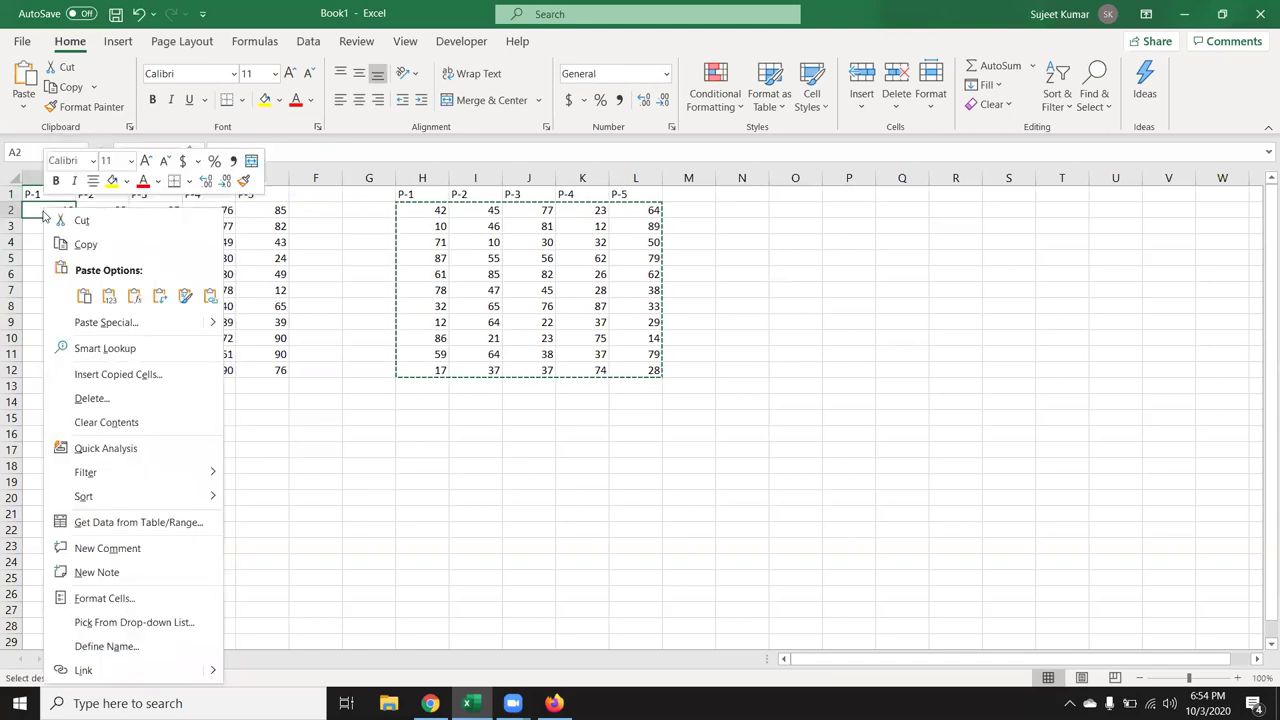
click(106, 322)
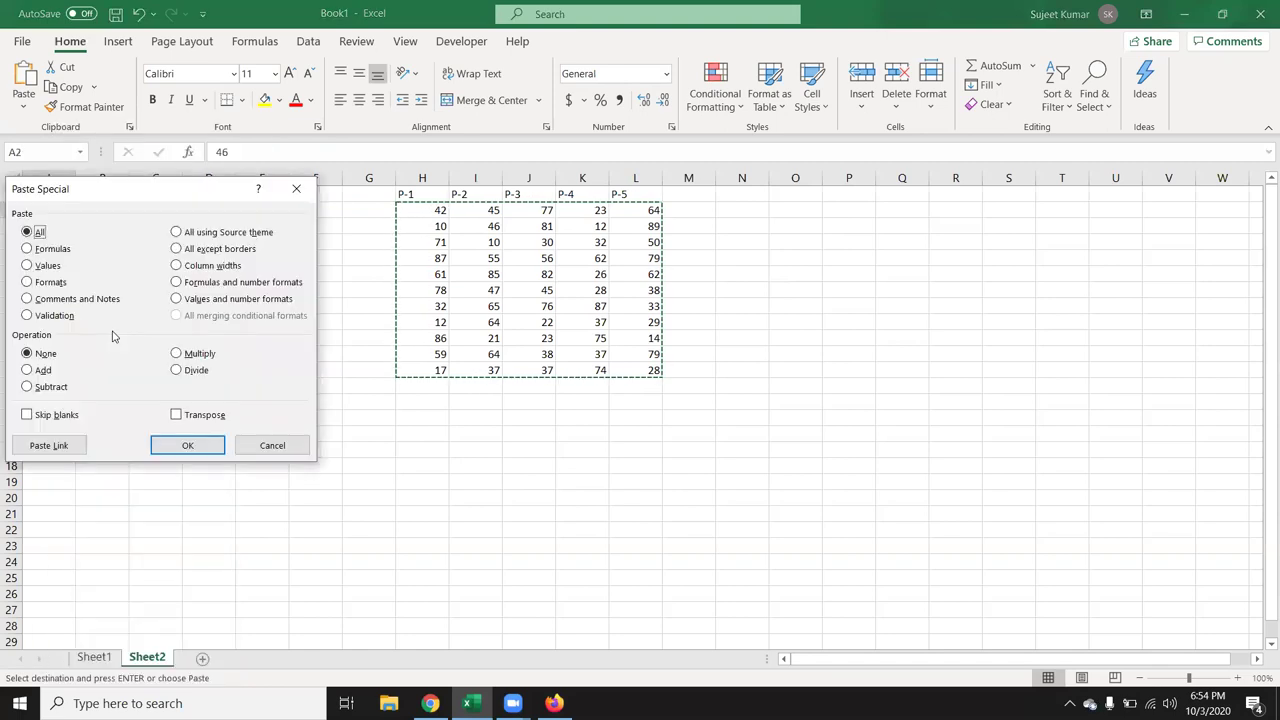
click(204, 371)
click(189, 446)
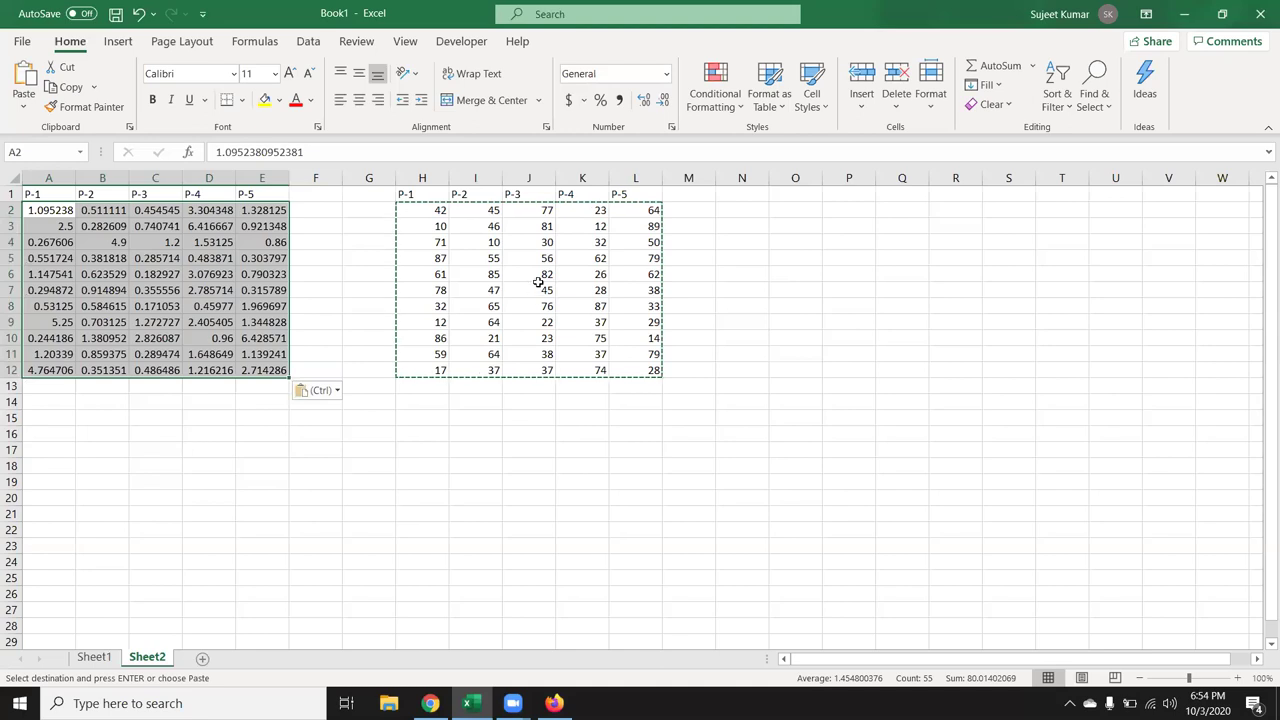
click(600, 103)
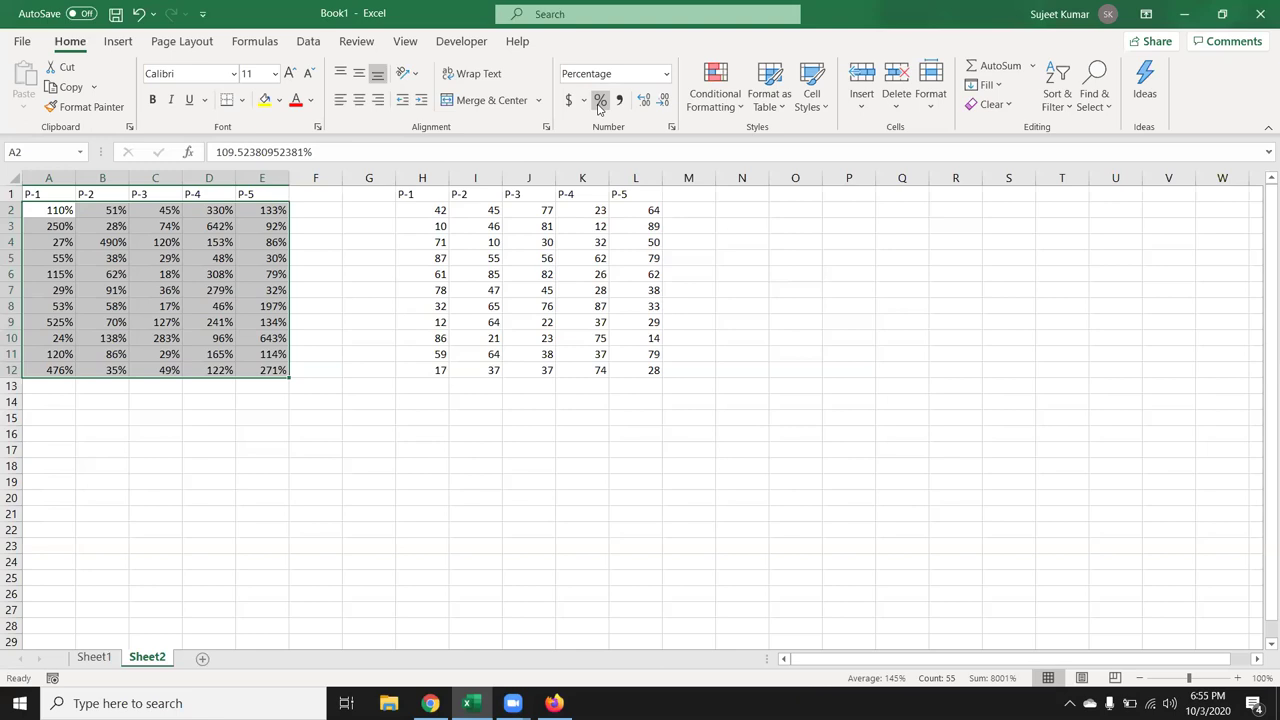
Step: On a new sheet, enter the header 'Sales' in A1
click(204, 659)
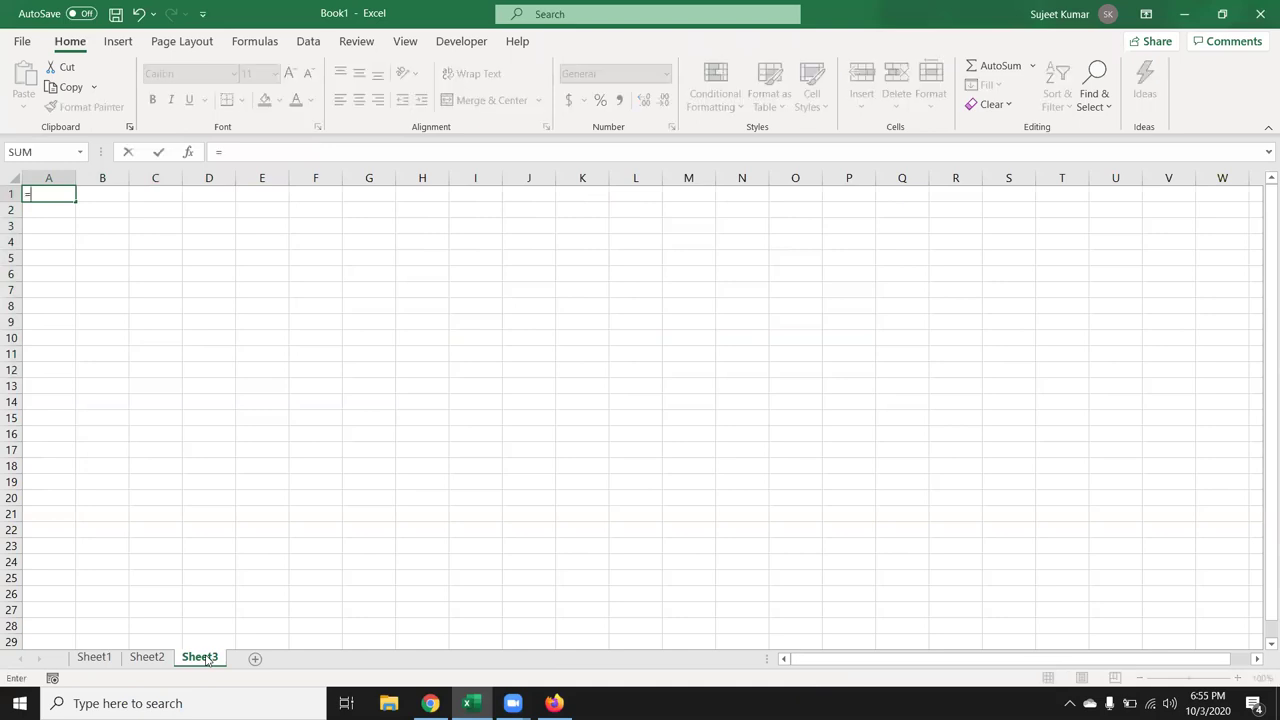
text(SAle)
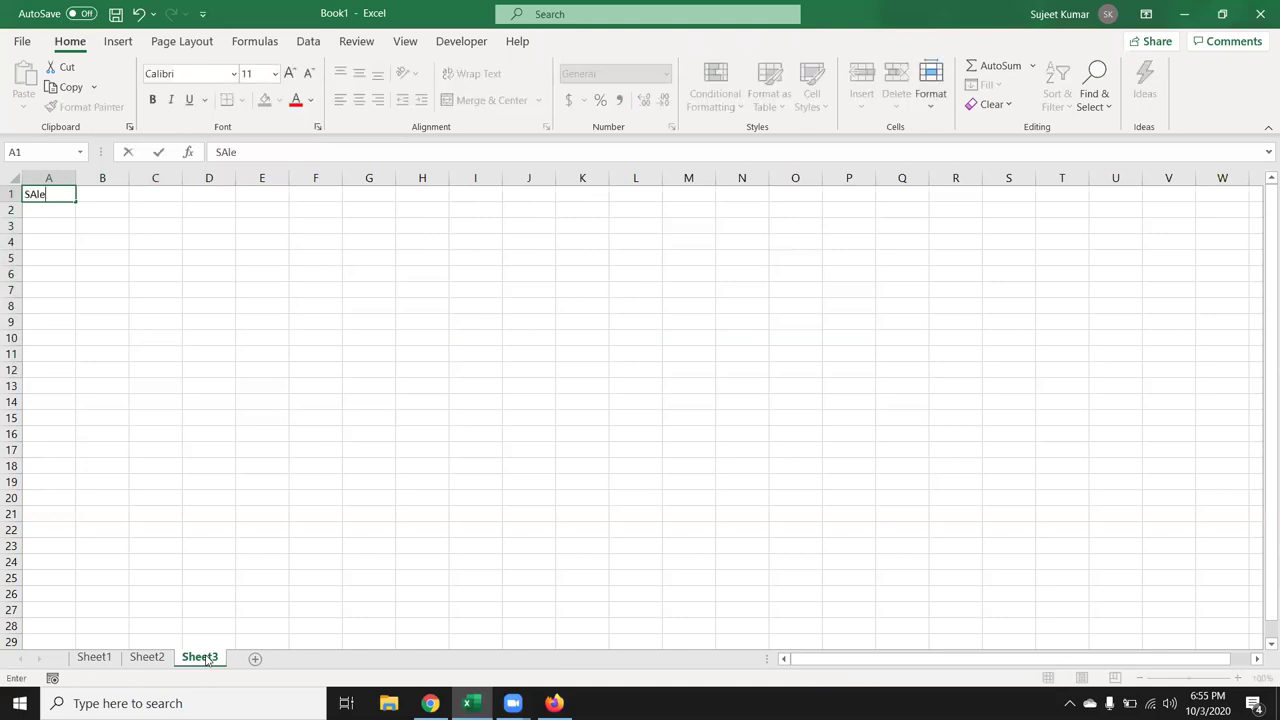
key(BackSpace)
key(BackSpace)
key(BackSpace)
text(ales)
key(Return)
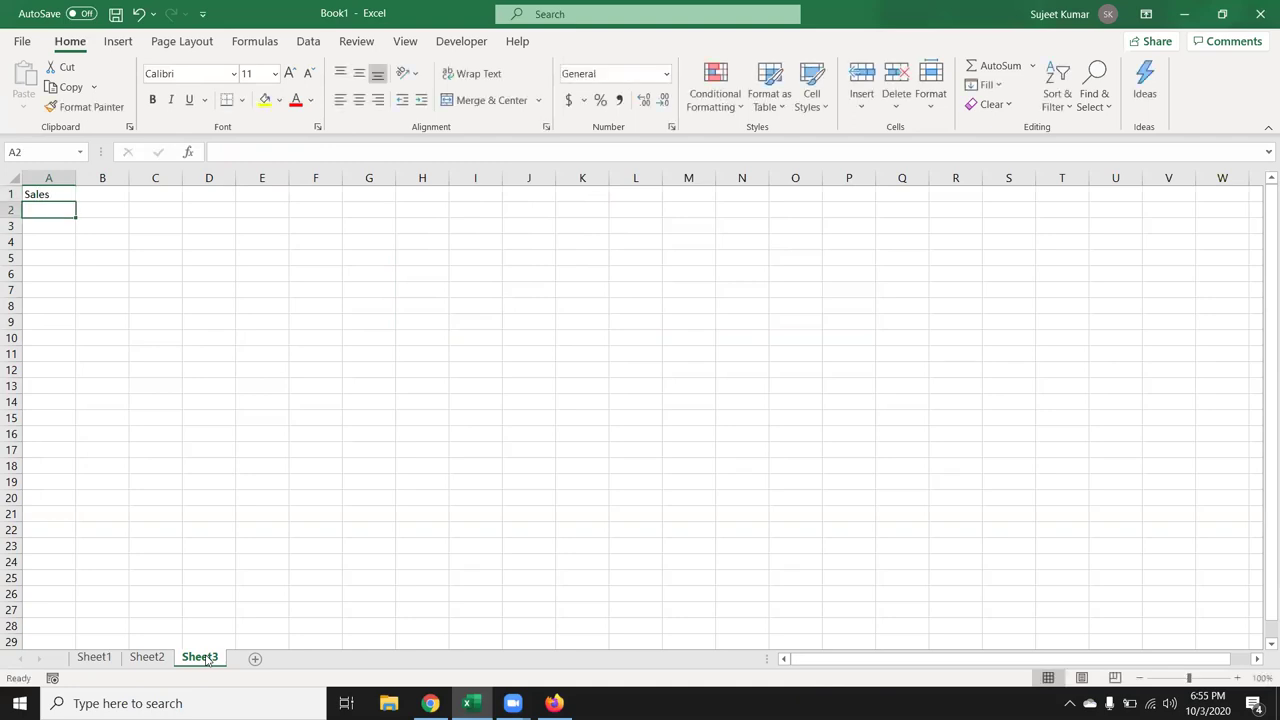
Step: Enter a RANDBETWEEN formula in A2 and fill it down to A22
text(=r)
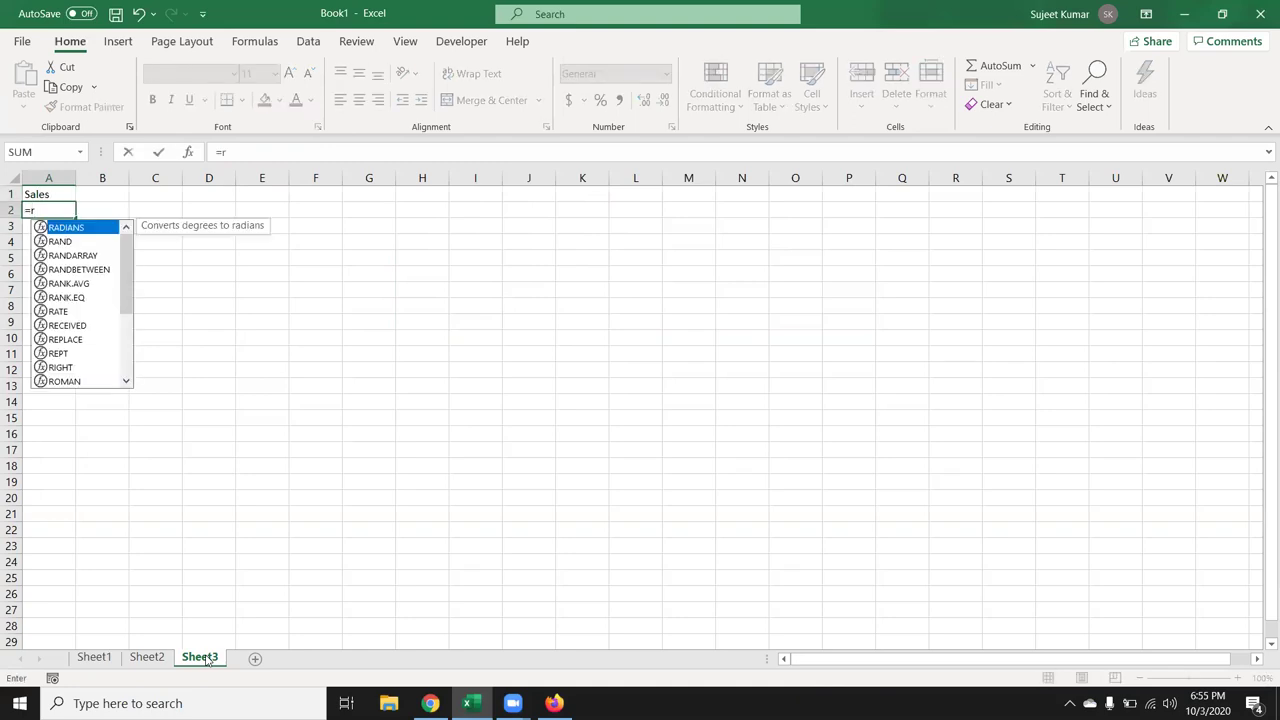
key(Down)
key(Down)
key(Down)
key(Tab)
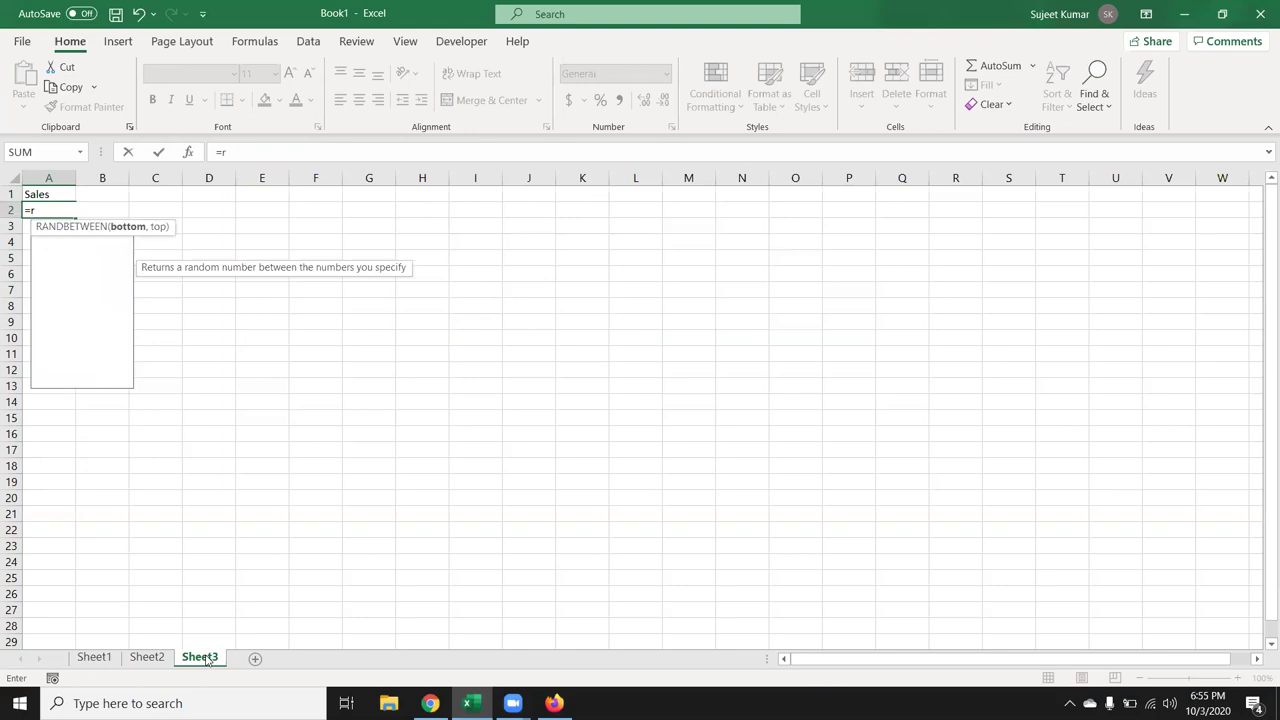
text(10)
text(,99)
key(Return)
key(Up)
key(shift+Down)
key(shift+Down)
key(shift+Down)
key(shift+Down)
key(shift+Down)
key(shift+Down)
key(shift+Down)
key(shift+Down)
key(shift+Down)
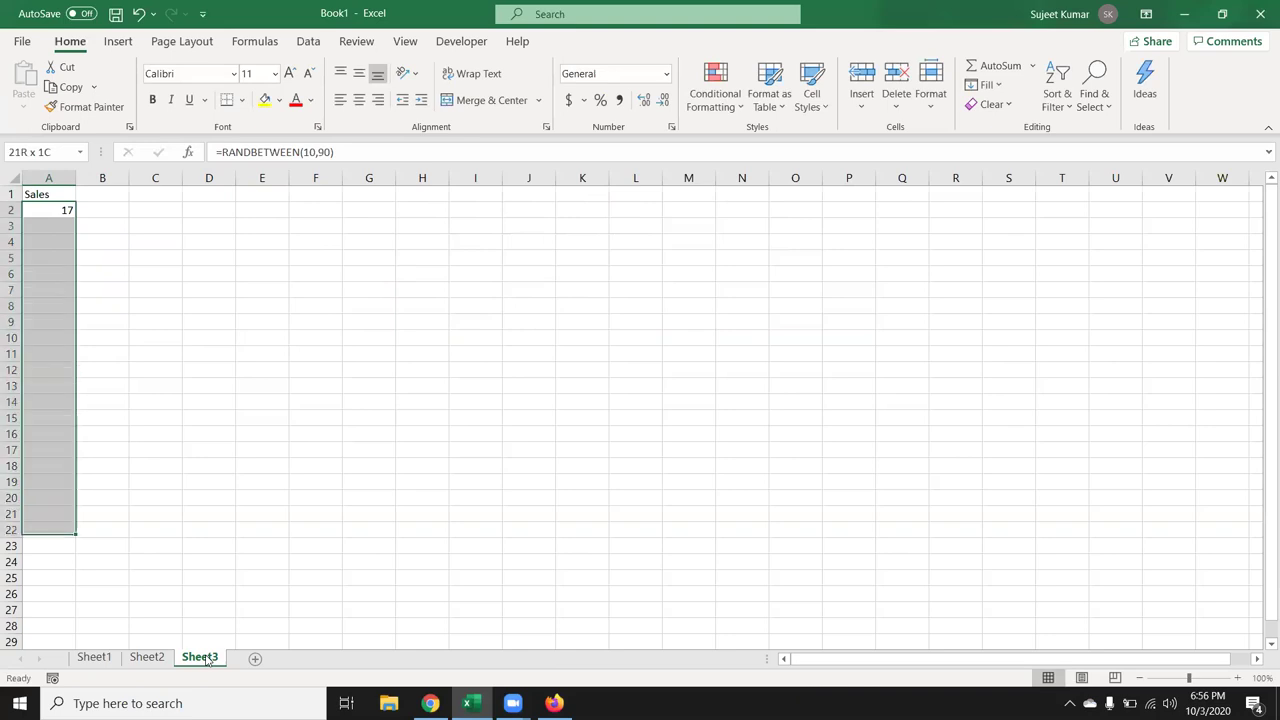
key(ctrl+d)
Step: Paste A2:A22 back over itself as fixed values
key(ctrl+c)
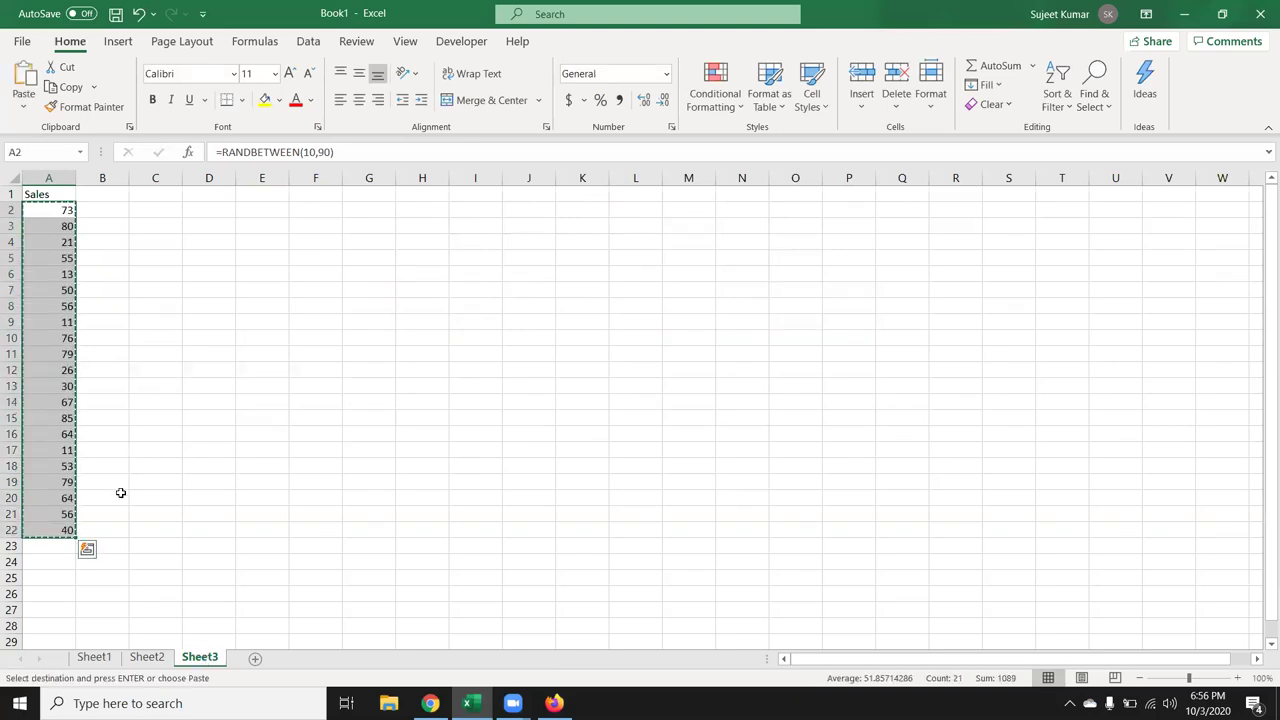
click(26, 110)
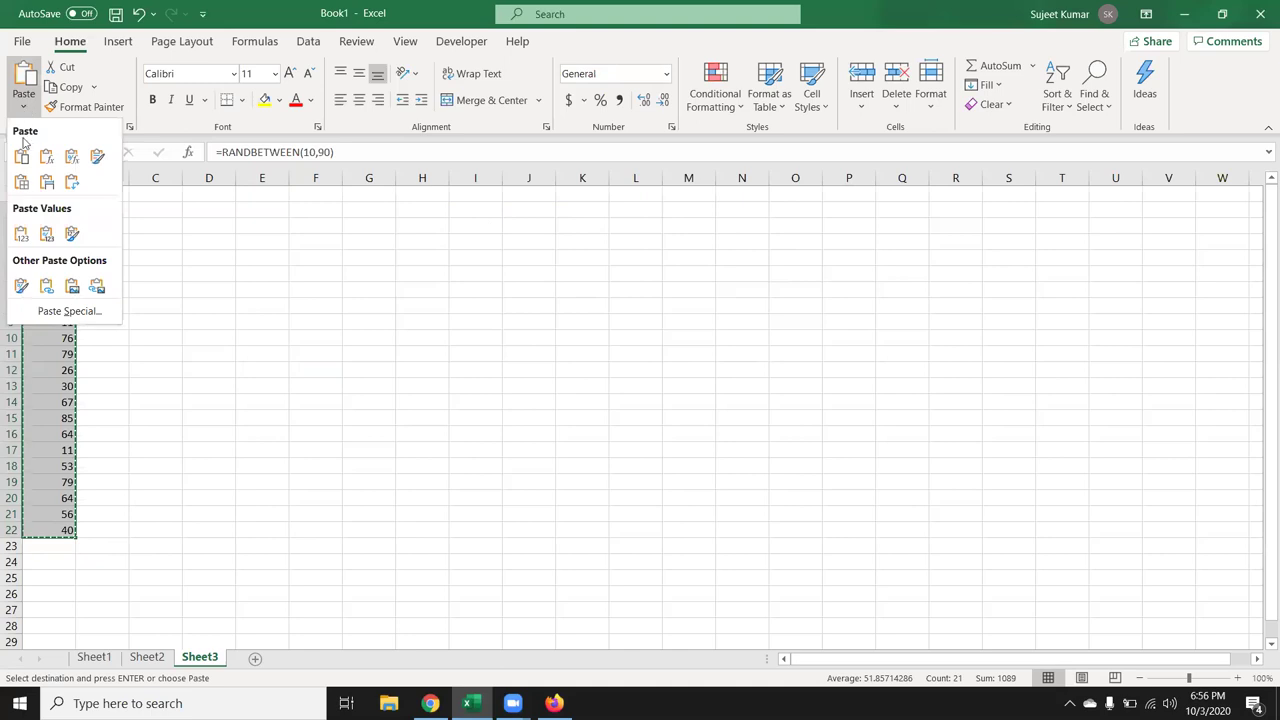
click(21, 234)
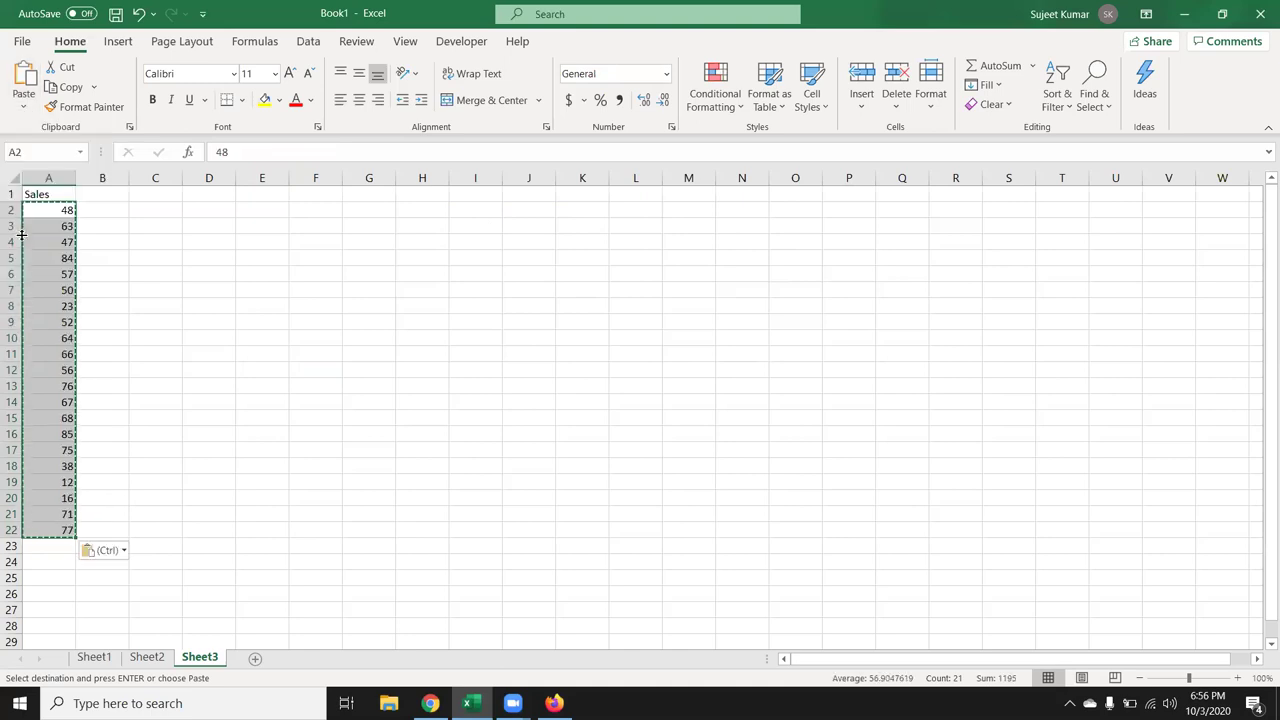
key(Escape)
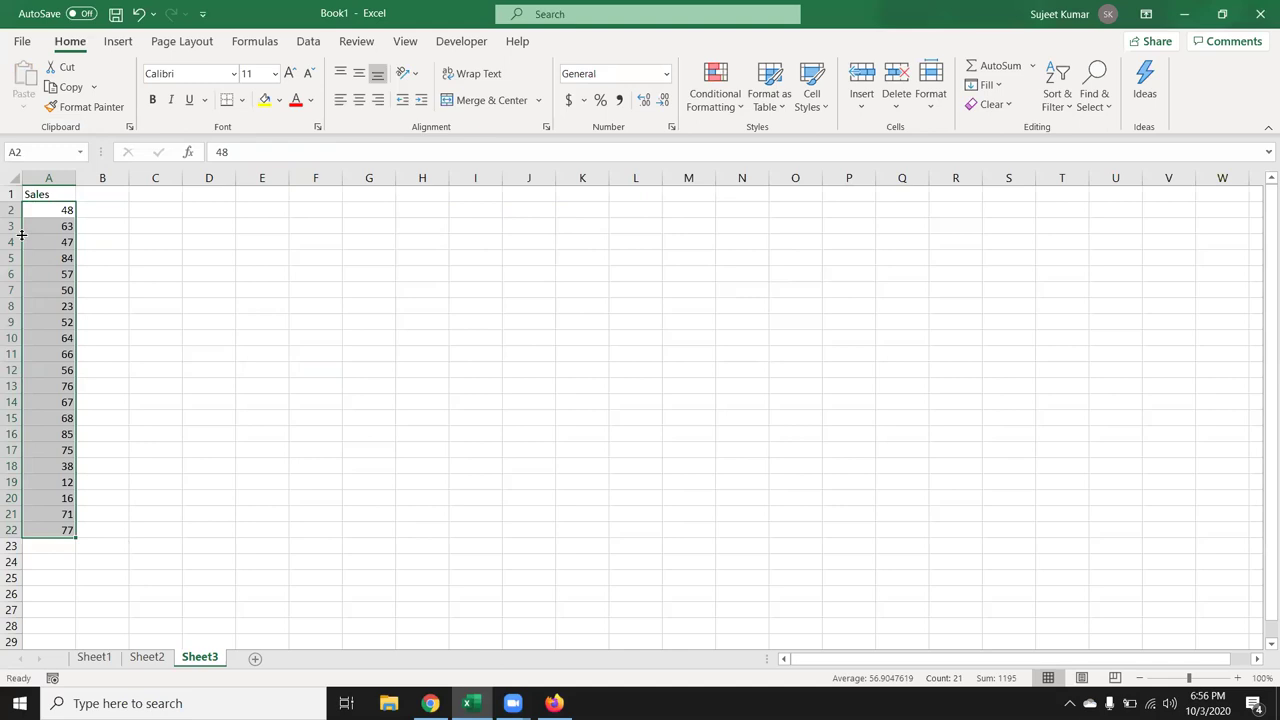
Step: Enter the scattered values B2=52, B6=60, B11=75, B16=65 and B20=45
key(Right)
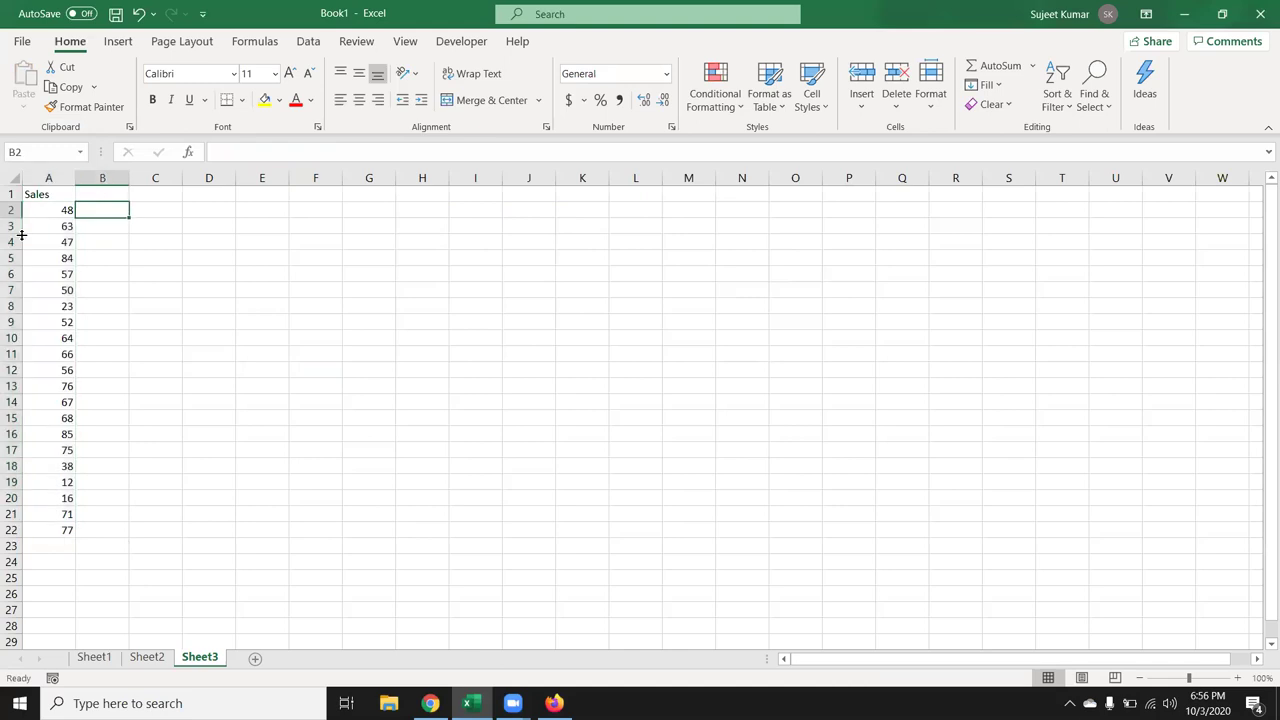
text(52)
key(Return)
key(Down)
key(Down)
key(Down)
text(60)
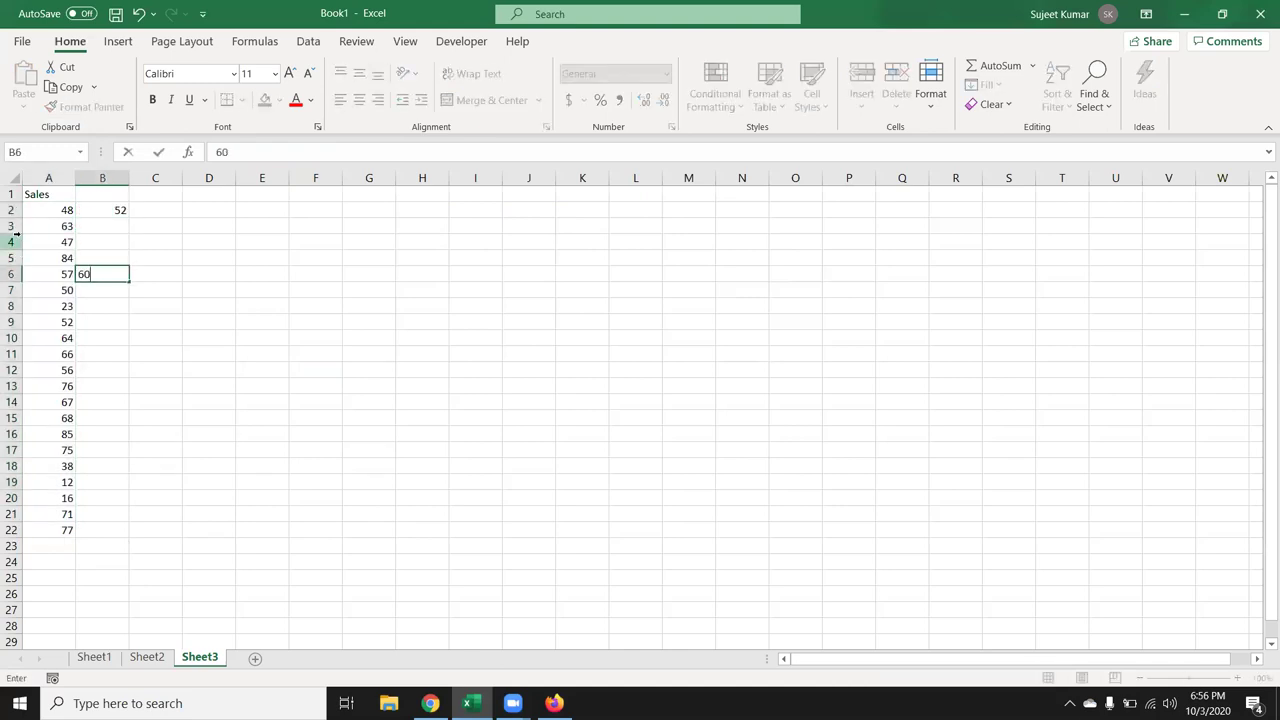
key(Return)
key(Down)
key(Down)
key(Down)
text(75)
key(Return)
key(Down)
key(Down)
key(Down)
text(65)
key(Return)
key(Down)
key(Down)
key(Down)
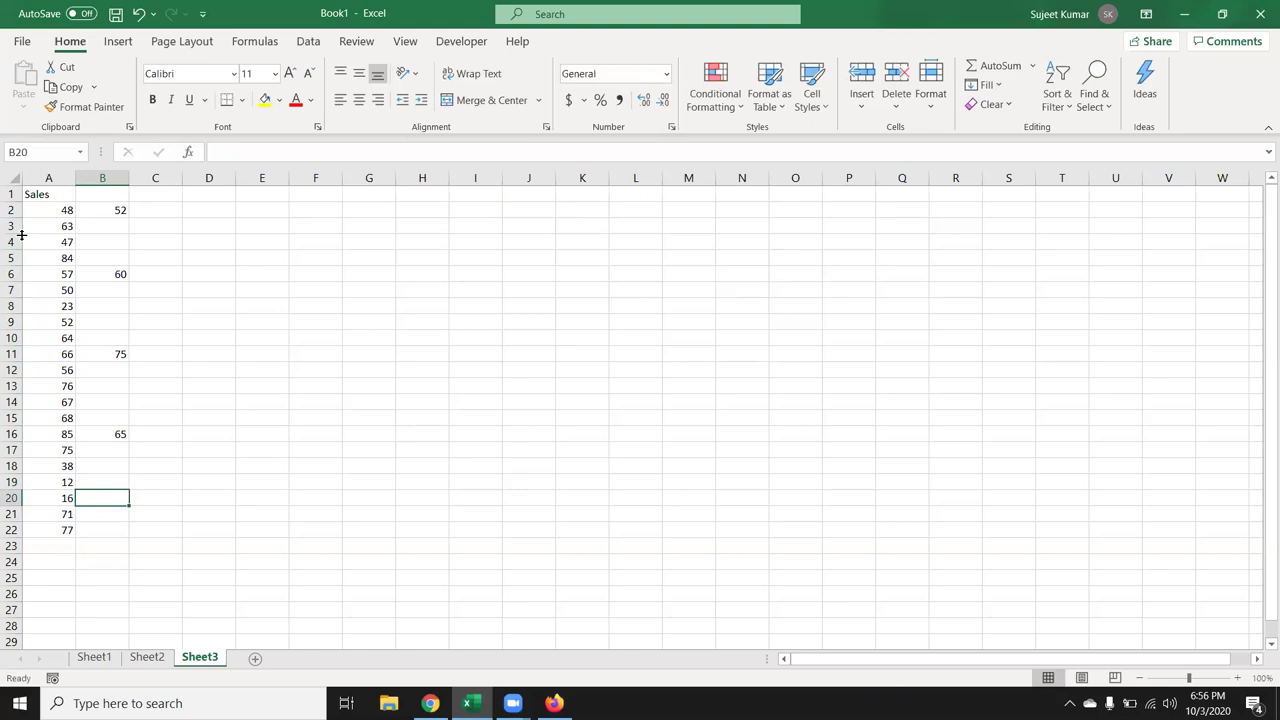
text(45)
key(Return)
key(Down)
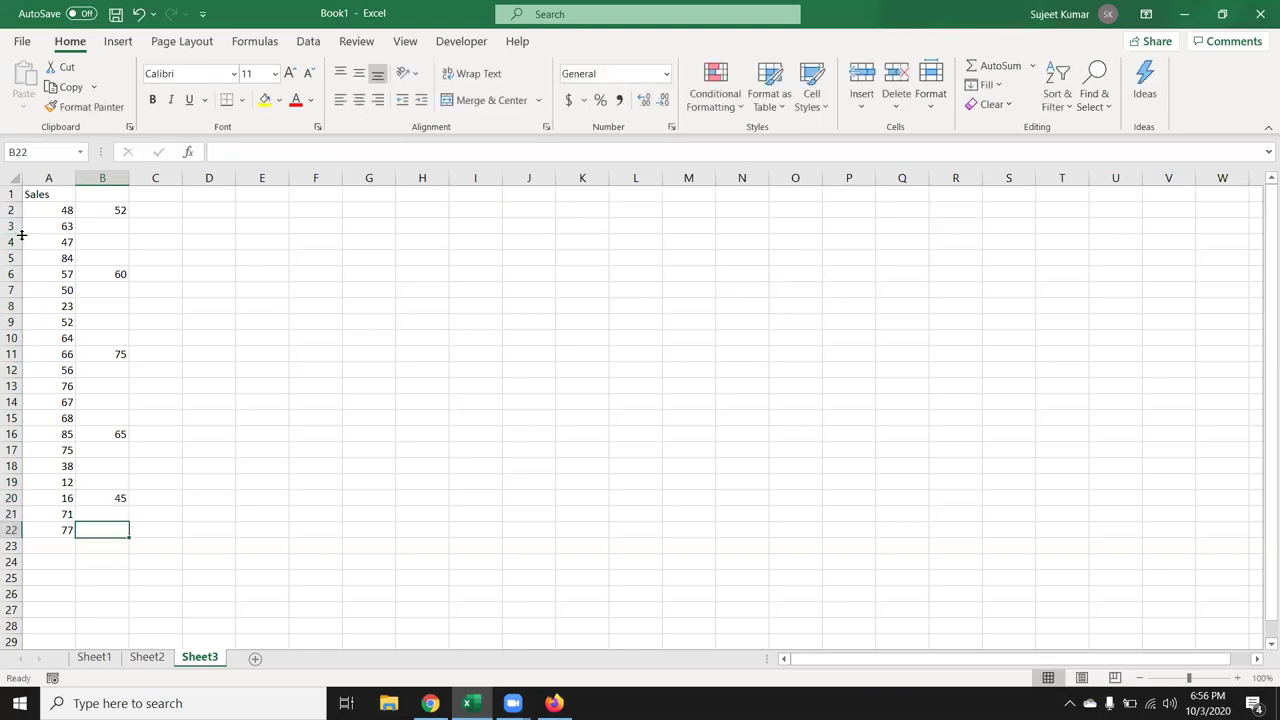
key(Up)
key(Up)
key(Up)
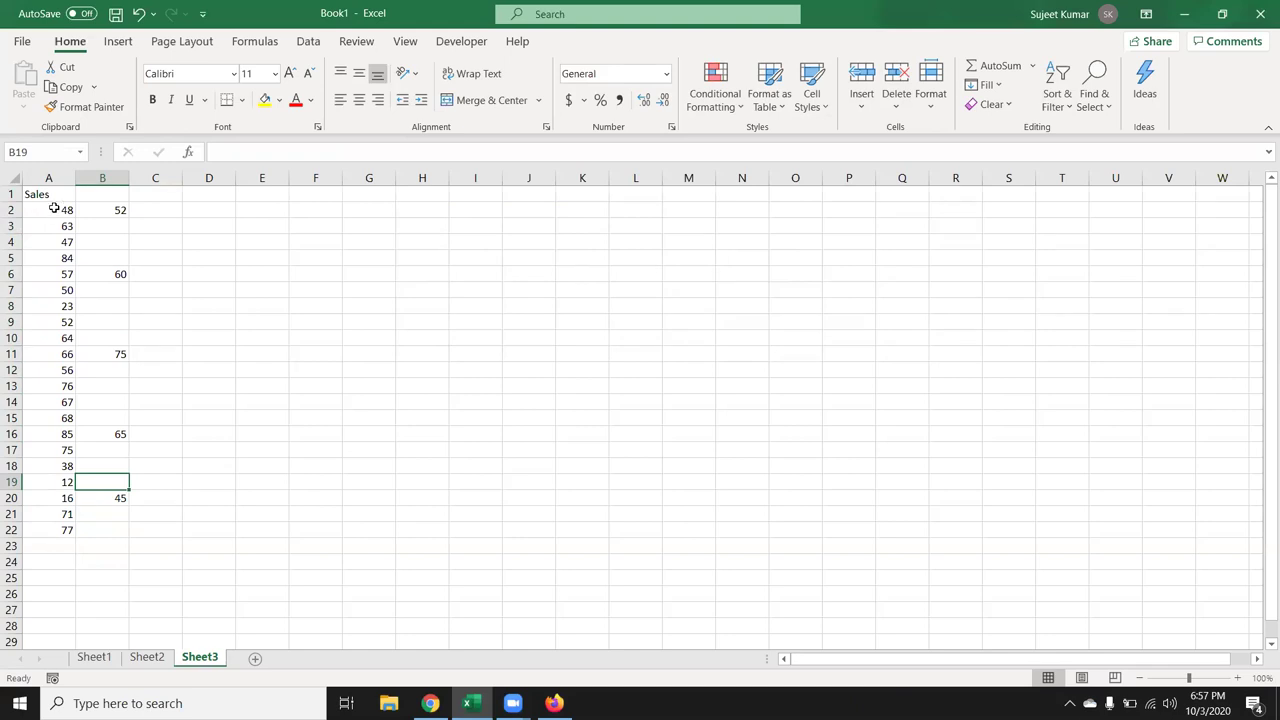
double_click(52, 209)
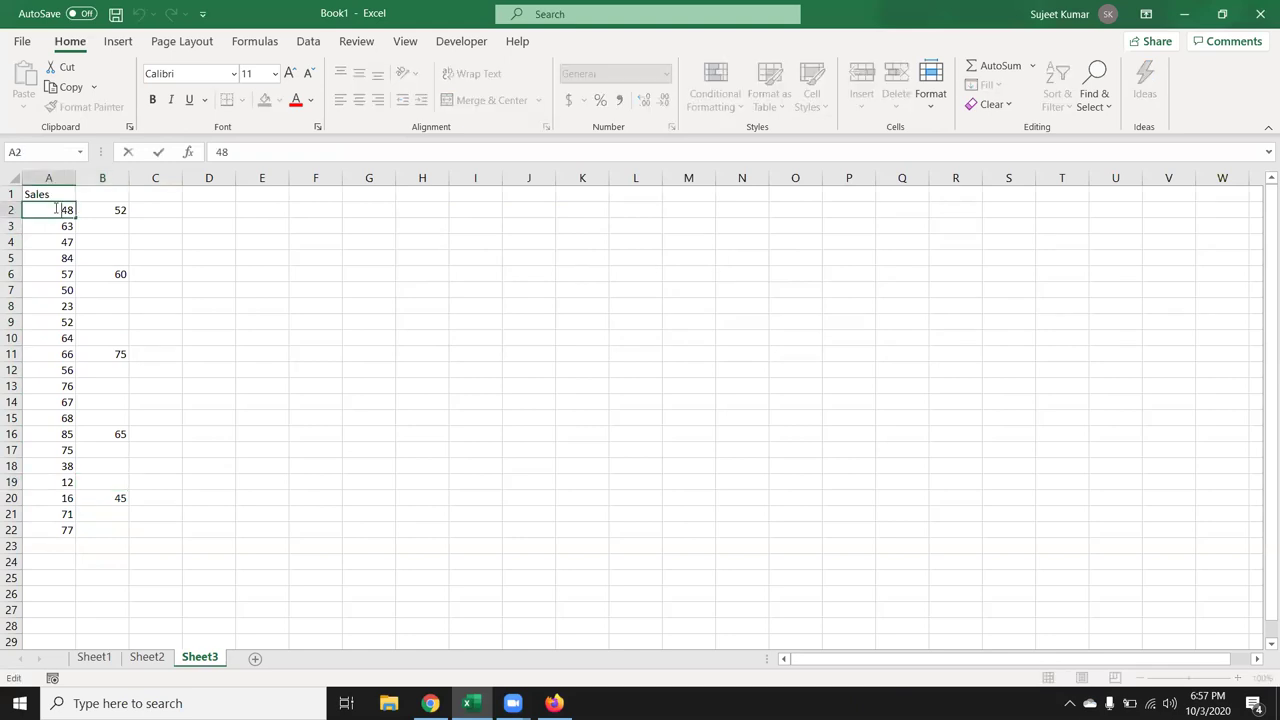
key(Escape)
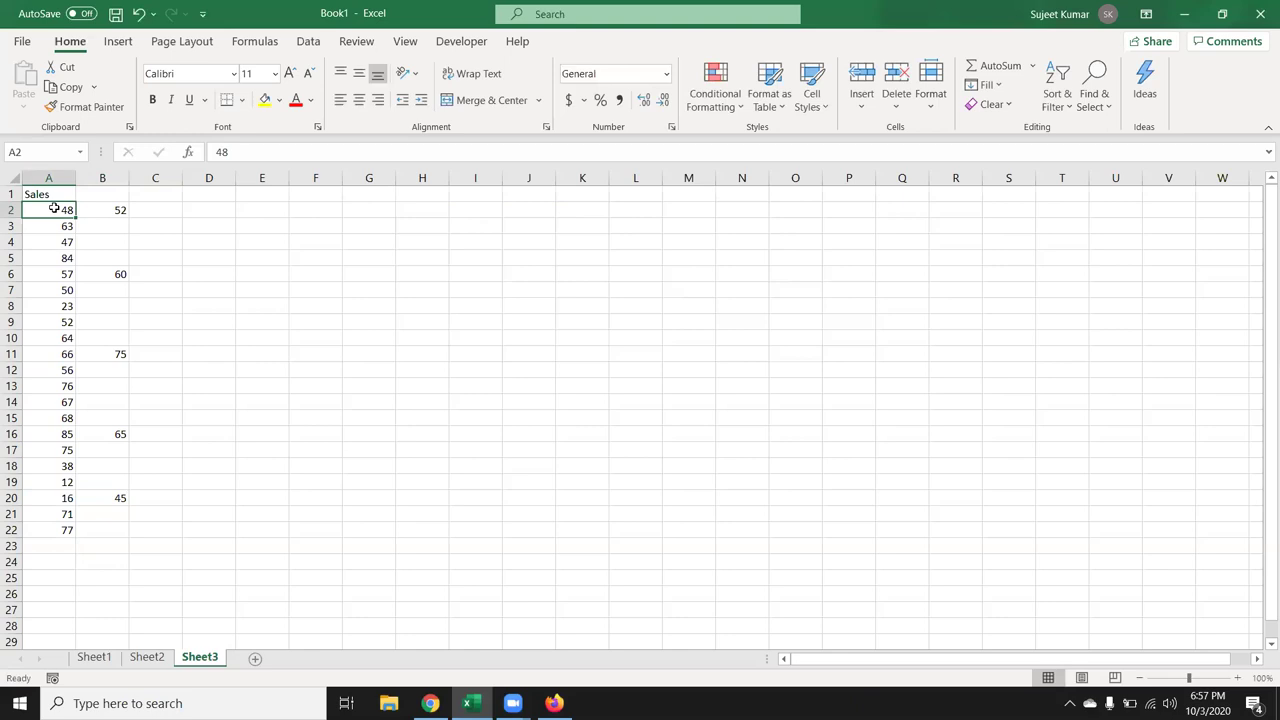
double_click(54, 207)
key(Escape)
Step: Copy column B and Paste Special it onto column A with Skip blanks ticked
click(104, 179)
key(ctrl+c)
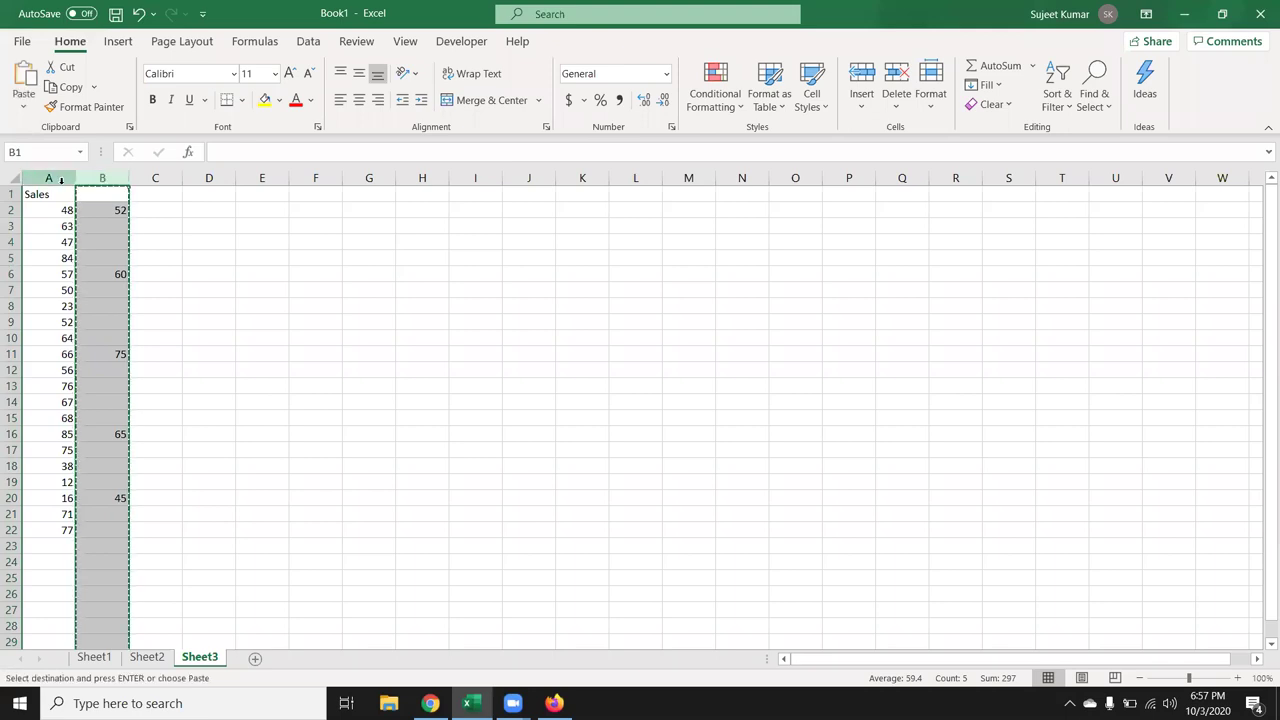
click(57, 179)
right_click(57, 179)
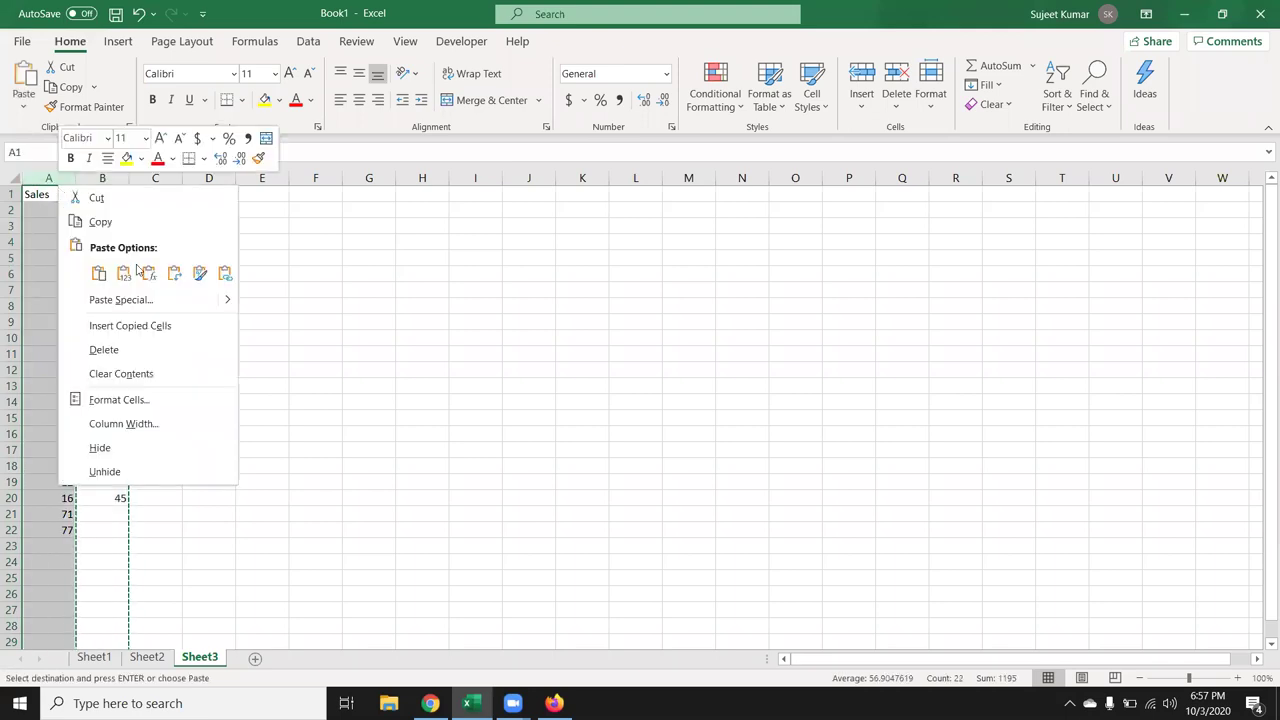
click(119, 300)
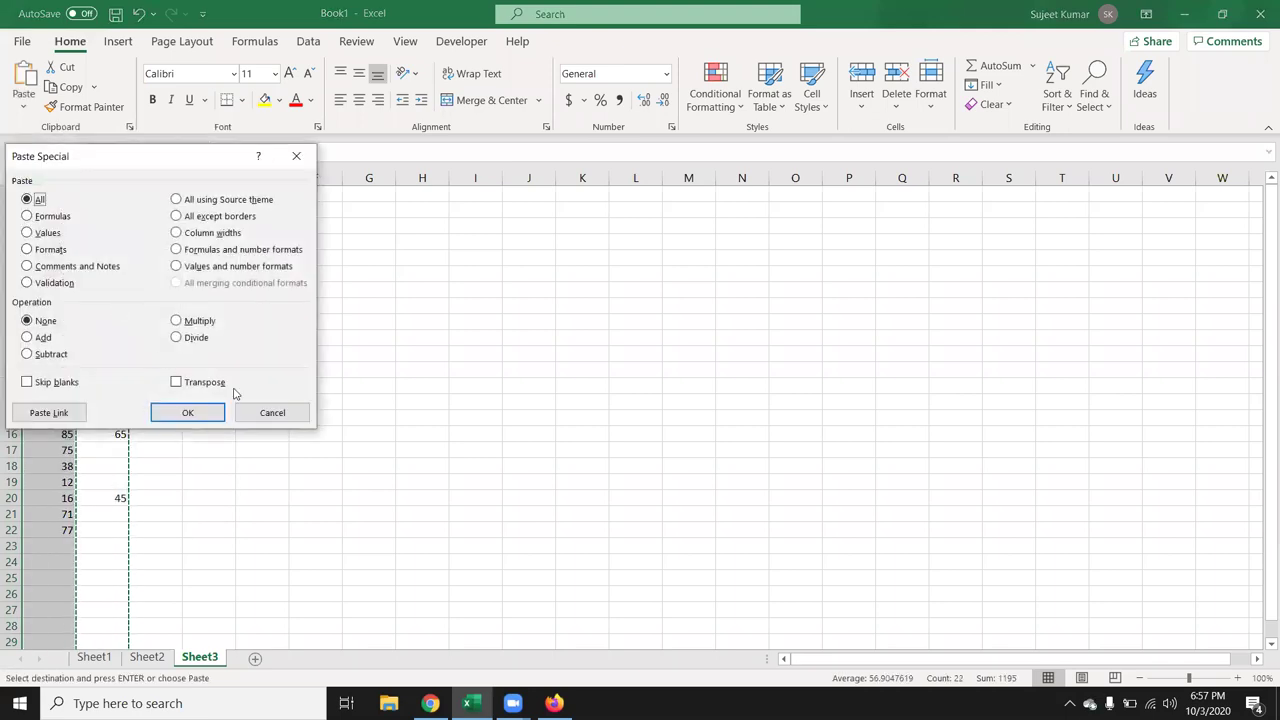
click(54, 388)
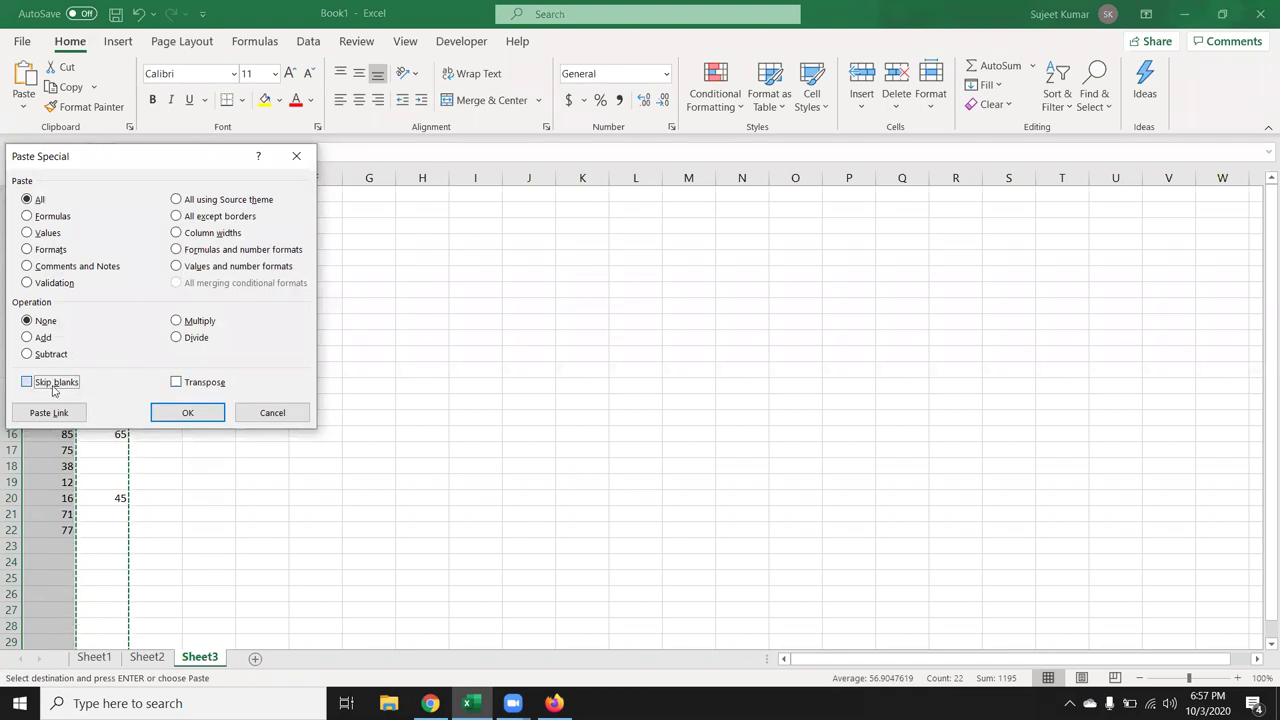
click(172, 412)
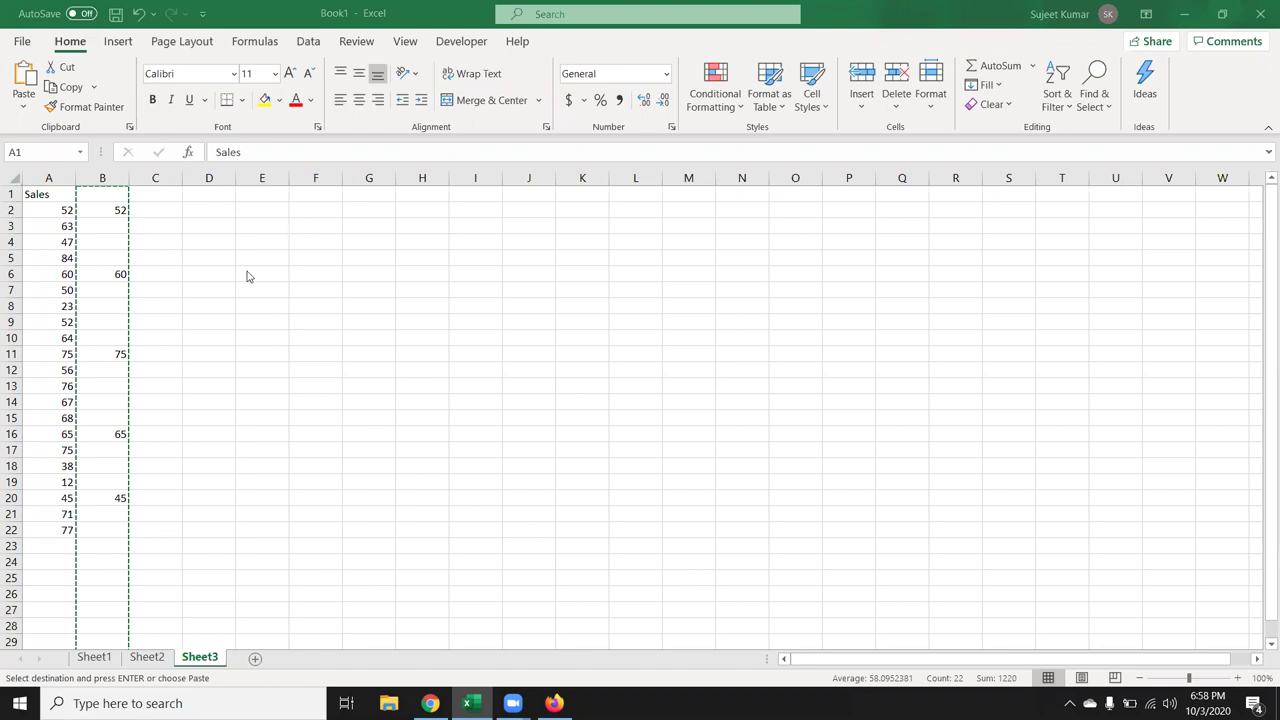
Step: Paste column B over column A, then undo it and cancel the pending copy
key(ctrl+v)
key(ctrl+z)
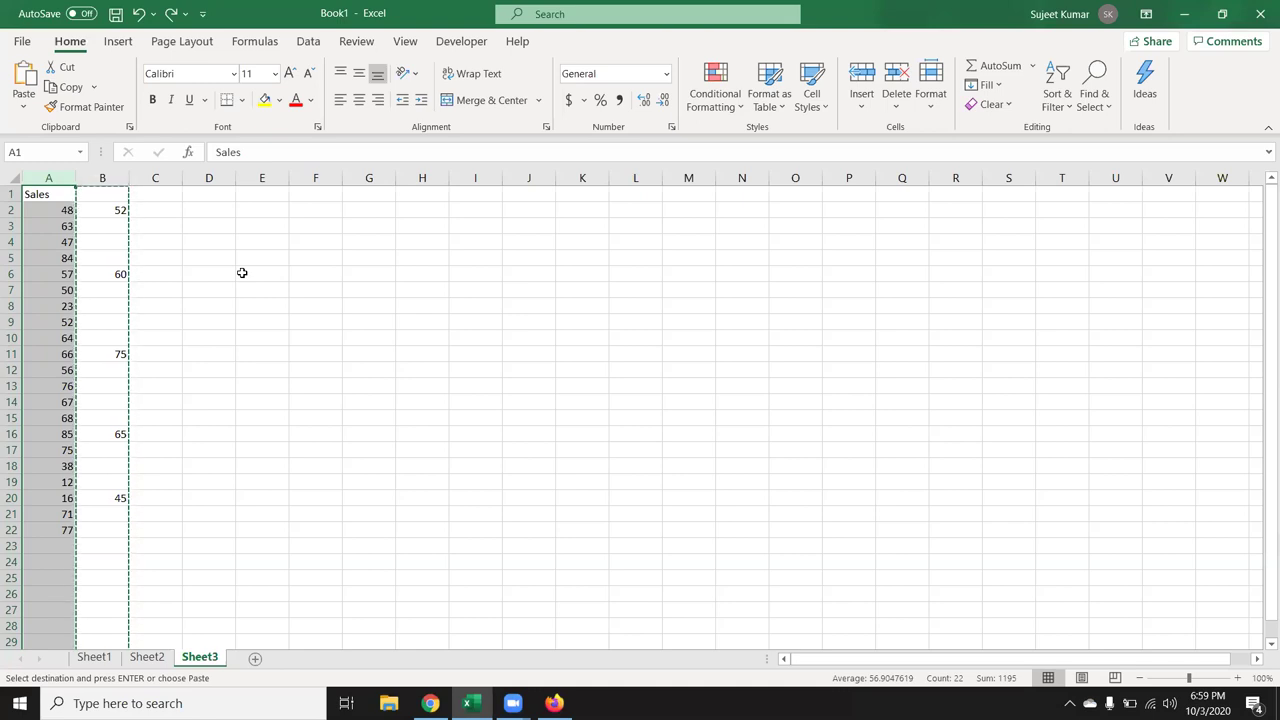
key(Escape)
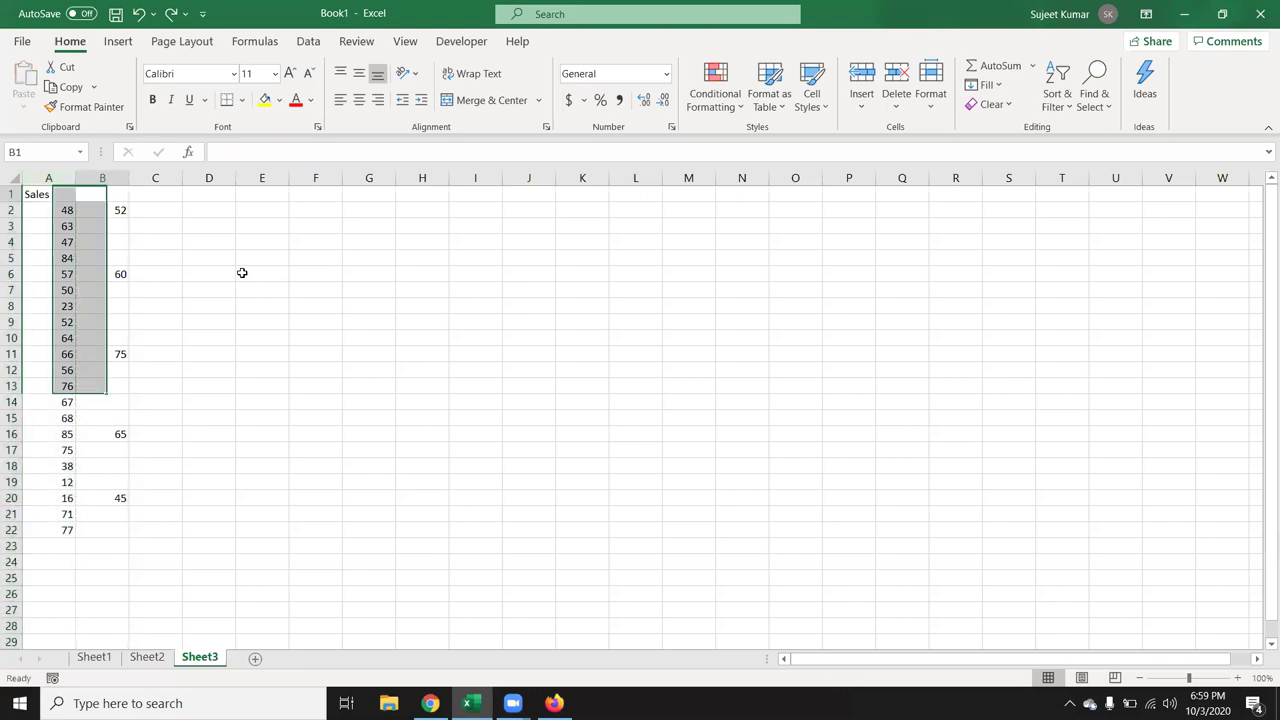
Step: Copy 52 from B2 into A2 and 60 from B6 into A6
key(Right)
key(Down)
key(ctrl+c)
key(Left)
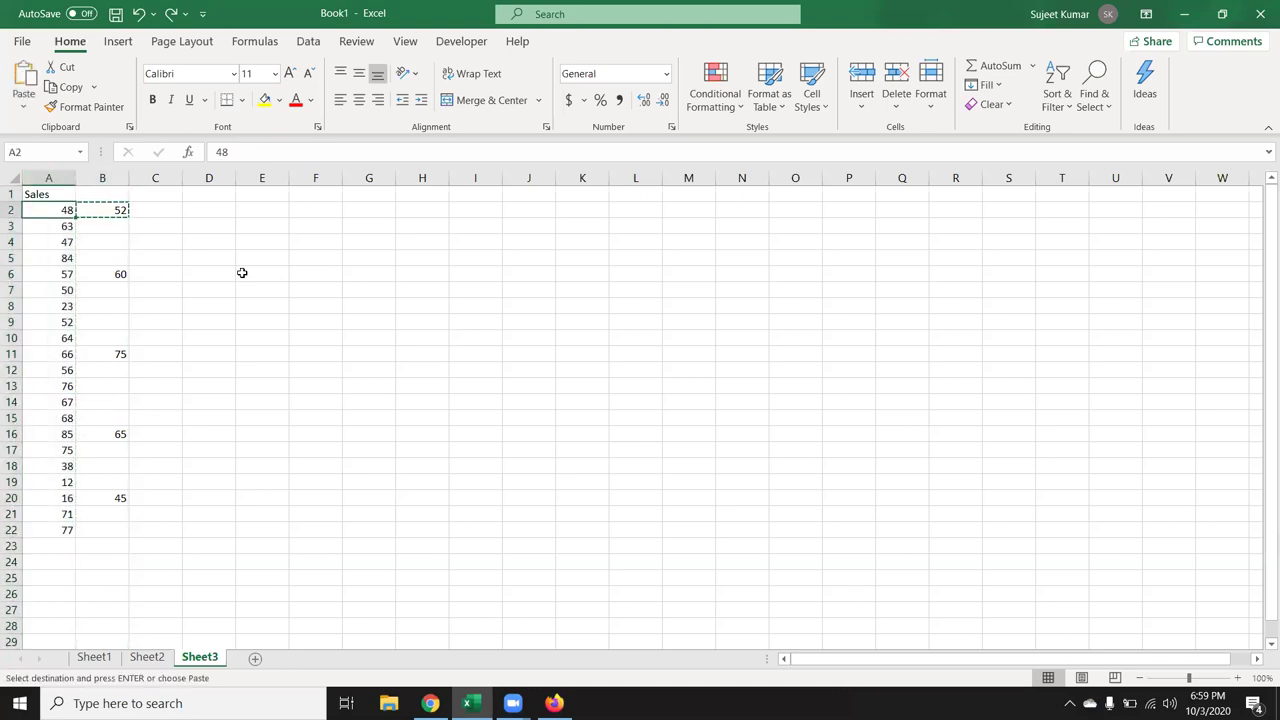
key(ctrl+v)
key(Down)
key(Down)
key(Down)
key(Down)
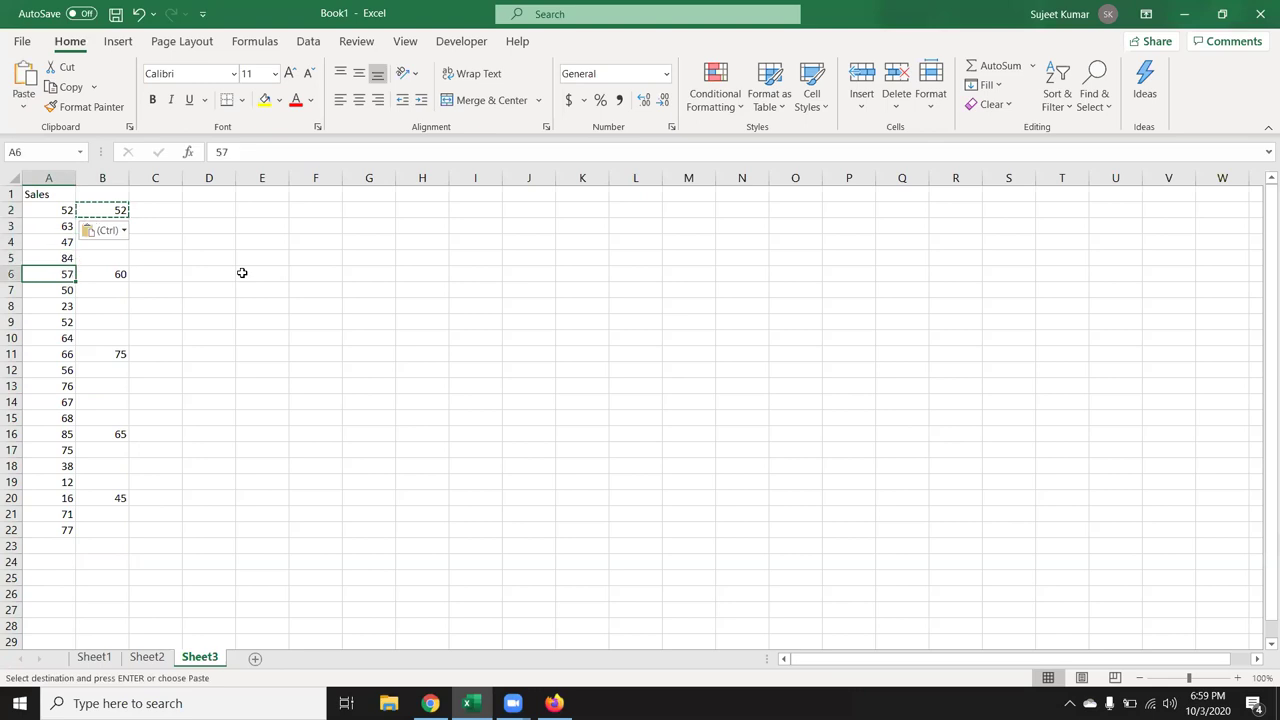
key(Right)
key(ctrl+c)
key(Left)
key(ctrl+v)
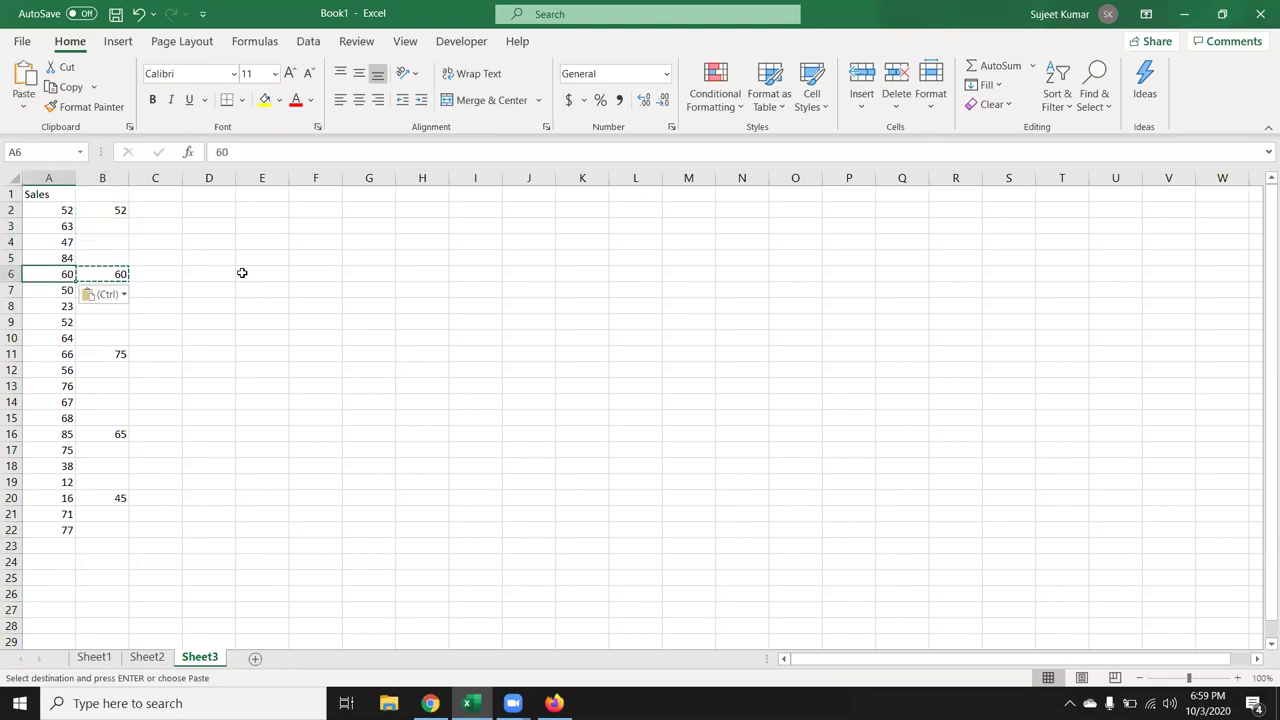
Step: Undo the single-cell pastes so A2 and A6 read 48 and 57, and select column B
key(ctrl+z)
key(ctrl+z)
key(Escape)
click(104, 181)
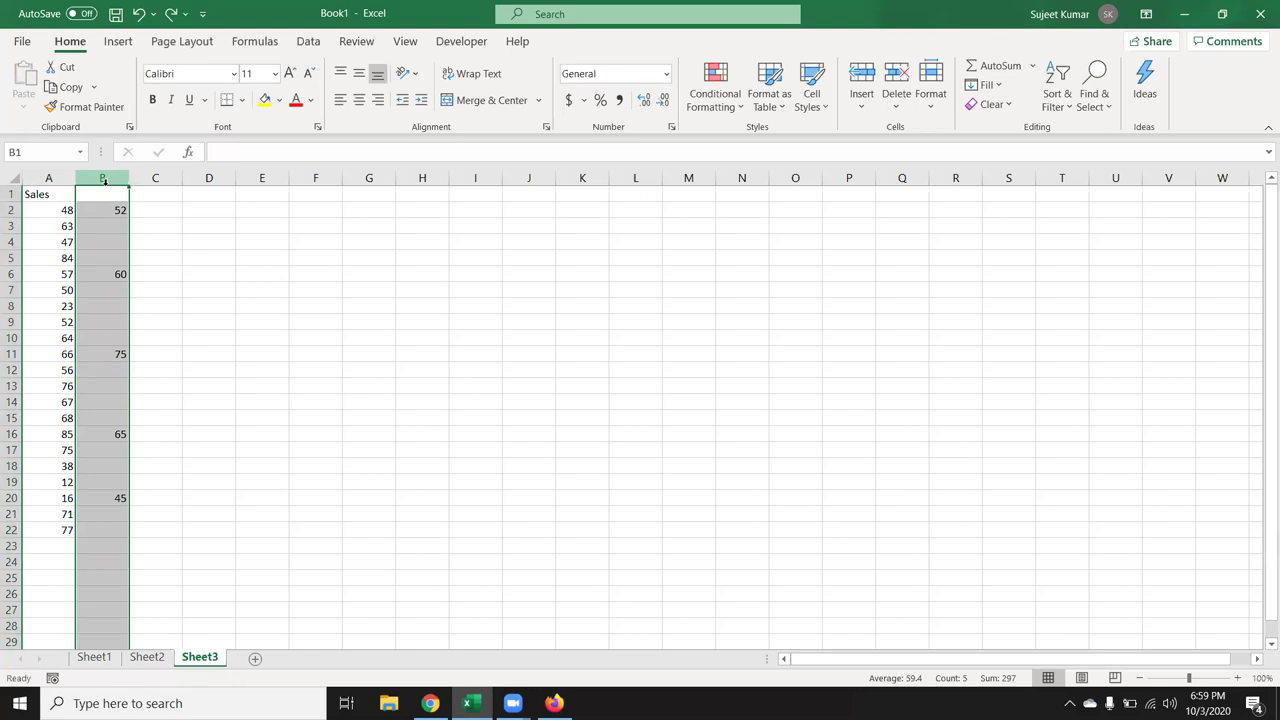
Step: Paste column B onto column A with Skip blanks (52, 60, 75, 65, 45), then show Sheet2
key(ctrl+c)
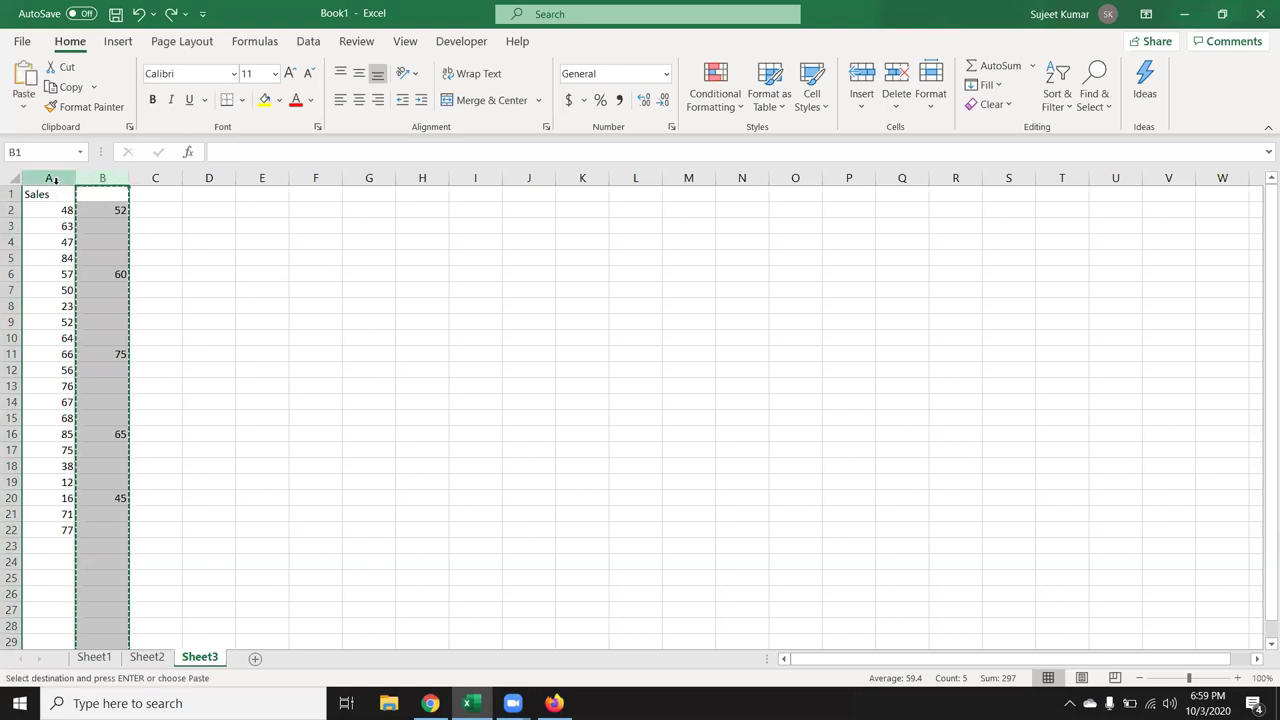
click(56, 183)
right_click(56, 183)
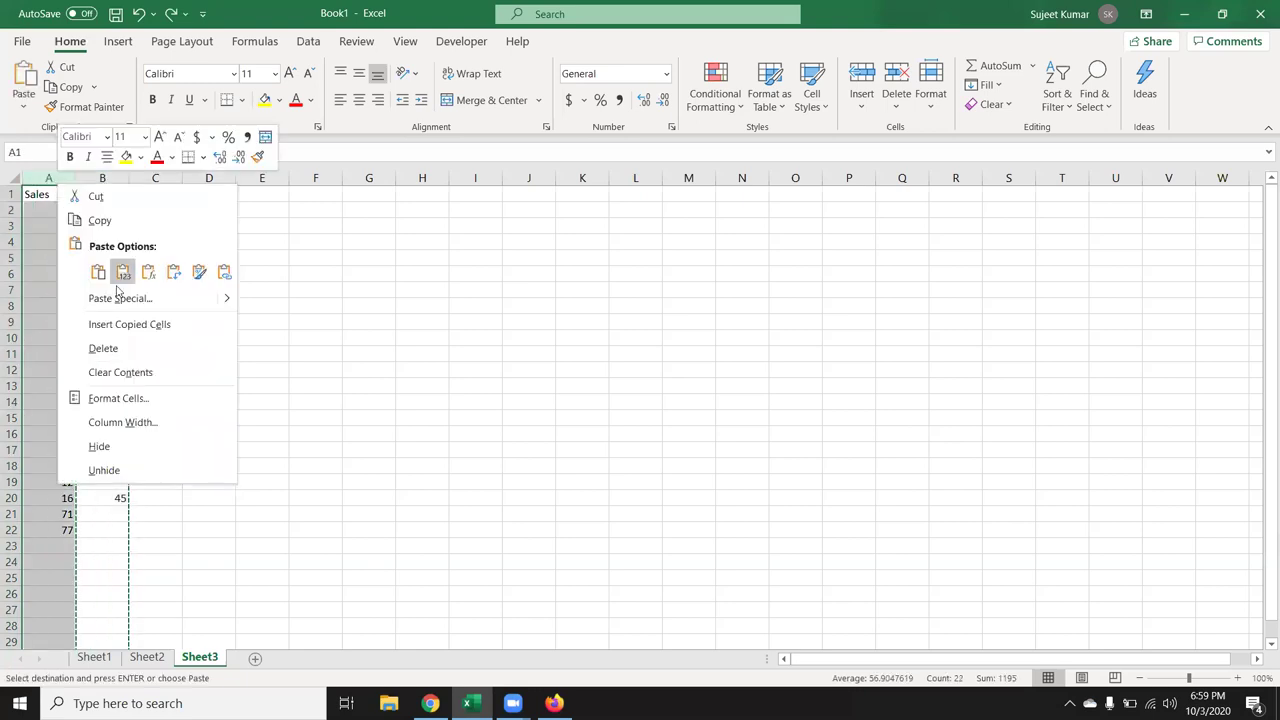
click(118, 299)
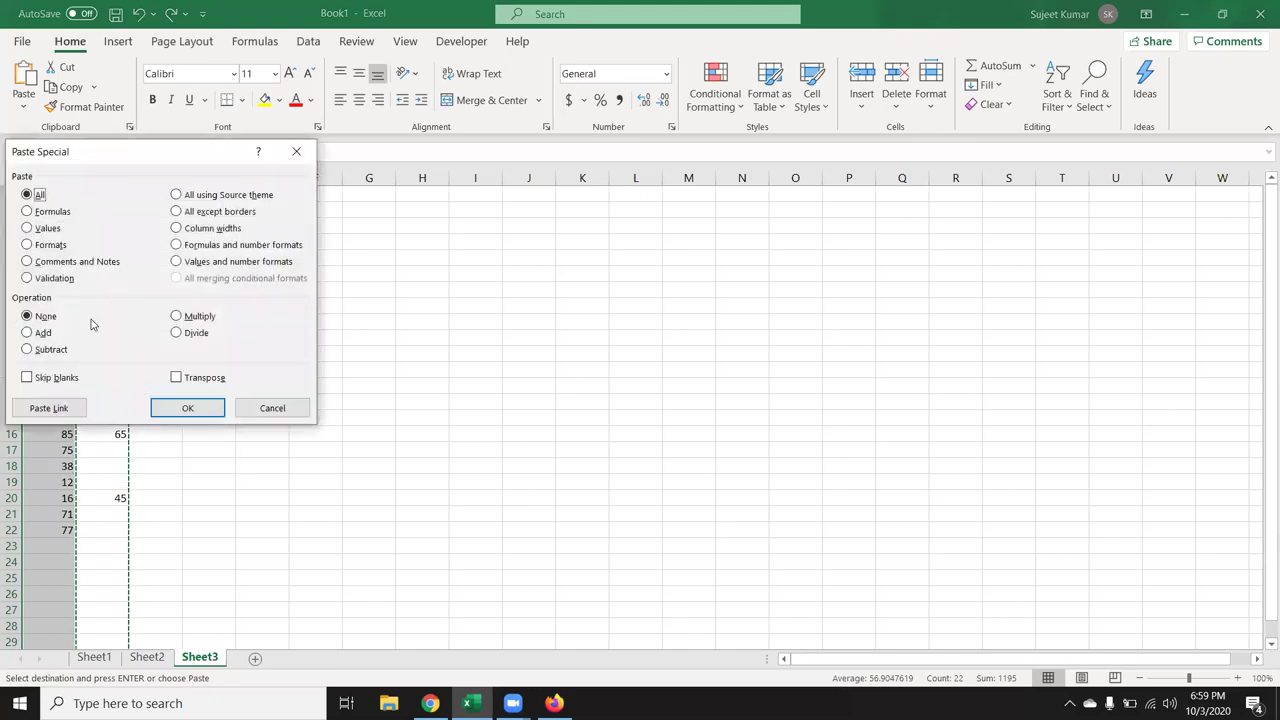
click(45, 382)
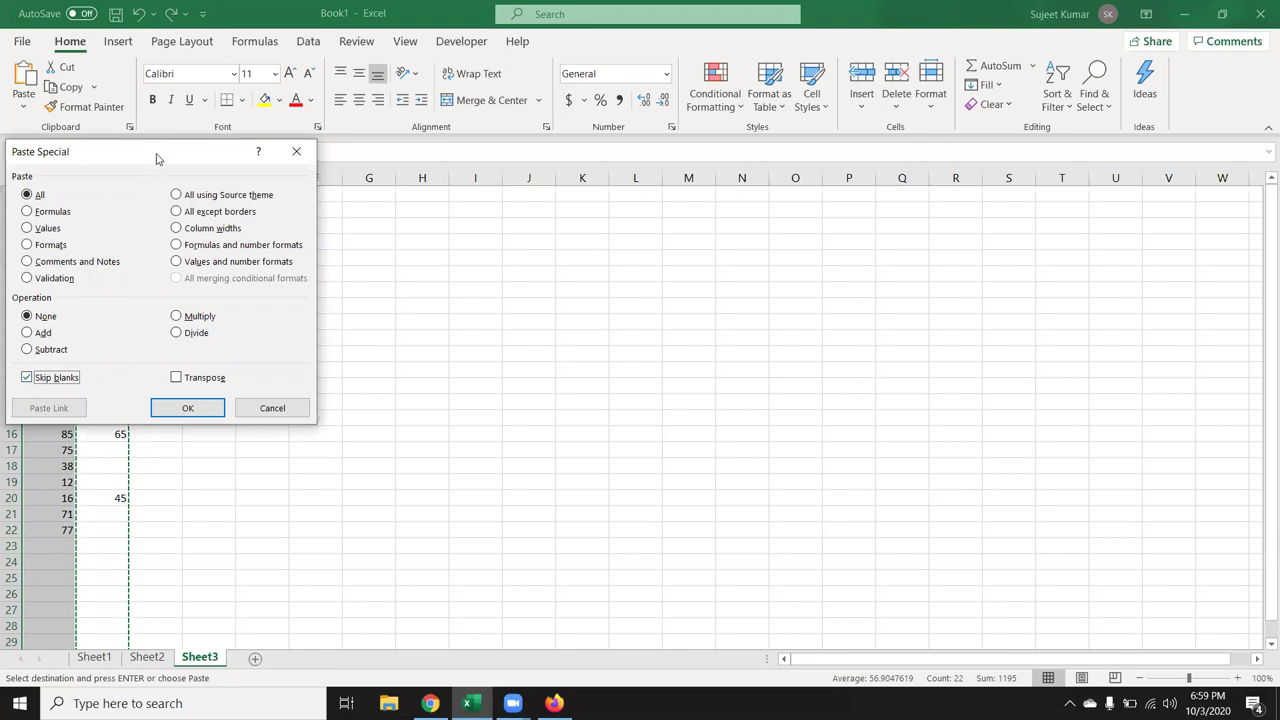
drag(157, 158, 442, 165)
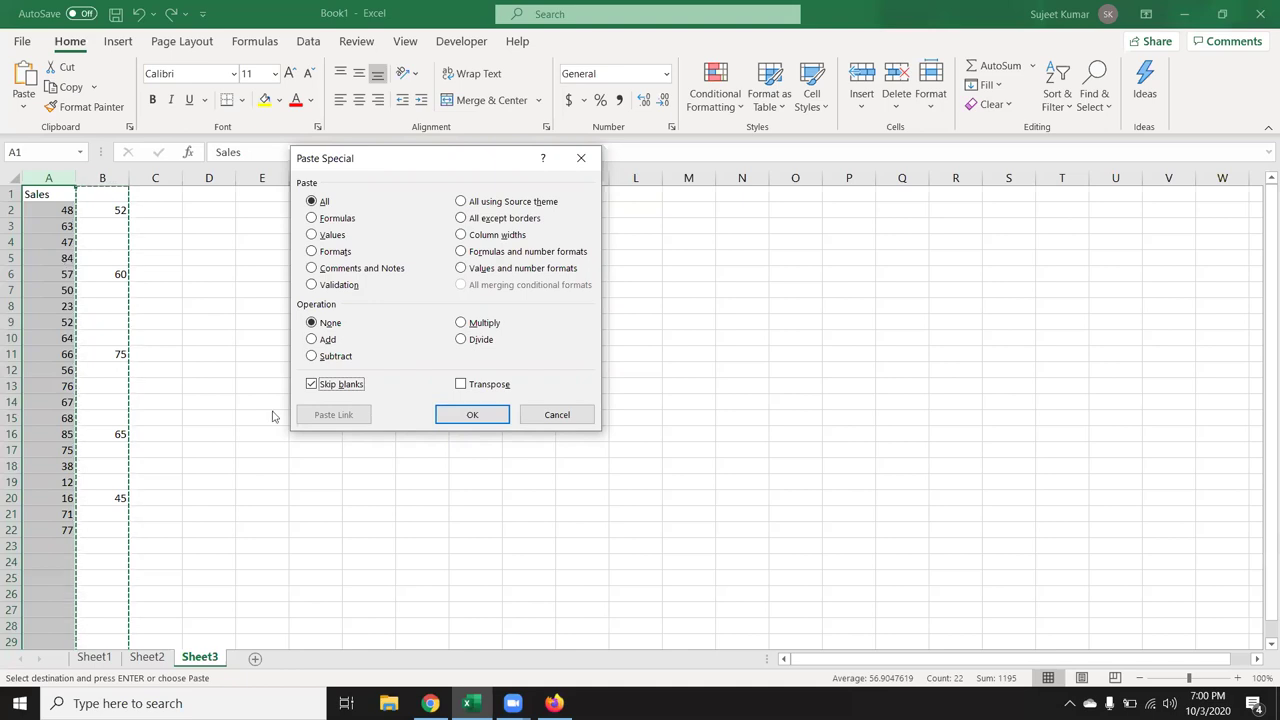
click(436, 416)
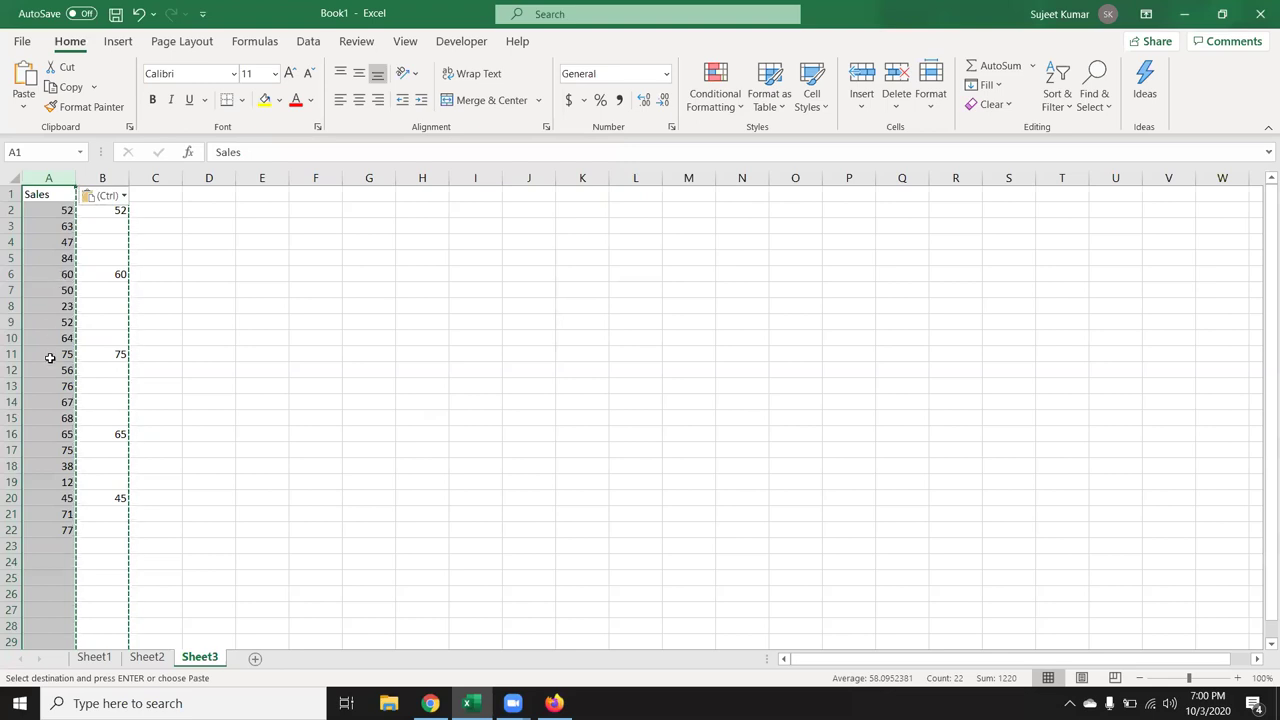
key(Escape)
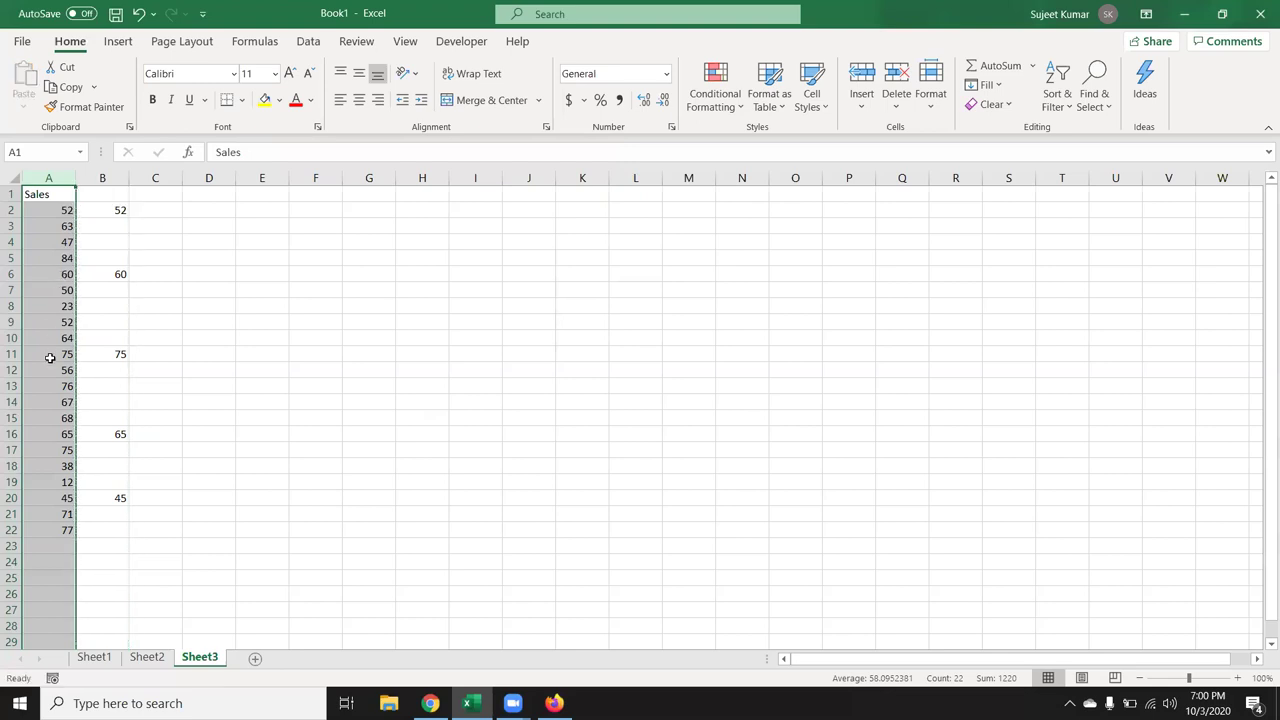
click(150, 658)
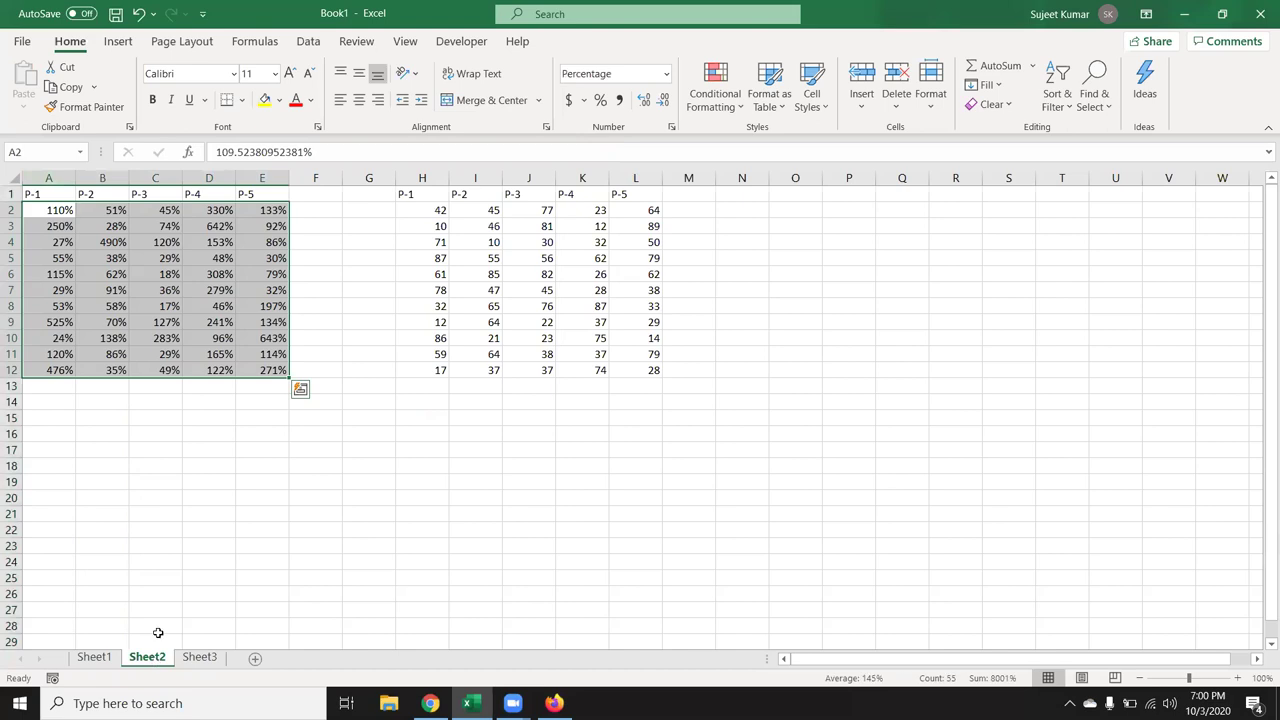
Step: Copy Sheet2's P-1 and P-2 columns with headers and paste them at G4 on Sheet3
drag(428, 194, 466, 375)
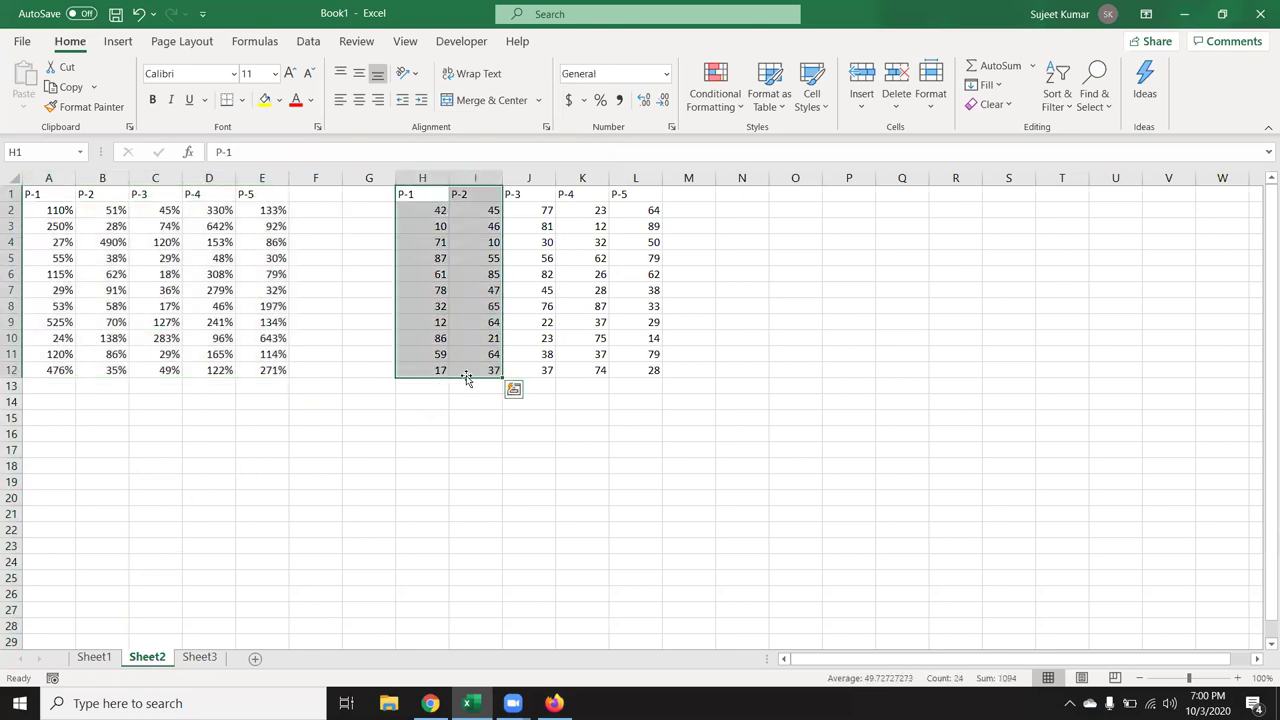
key(ctrl+c)
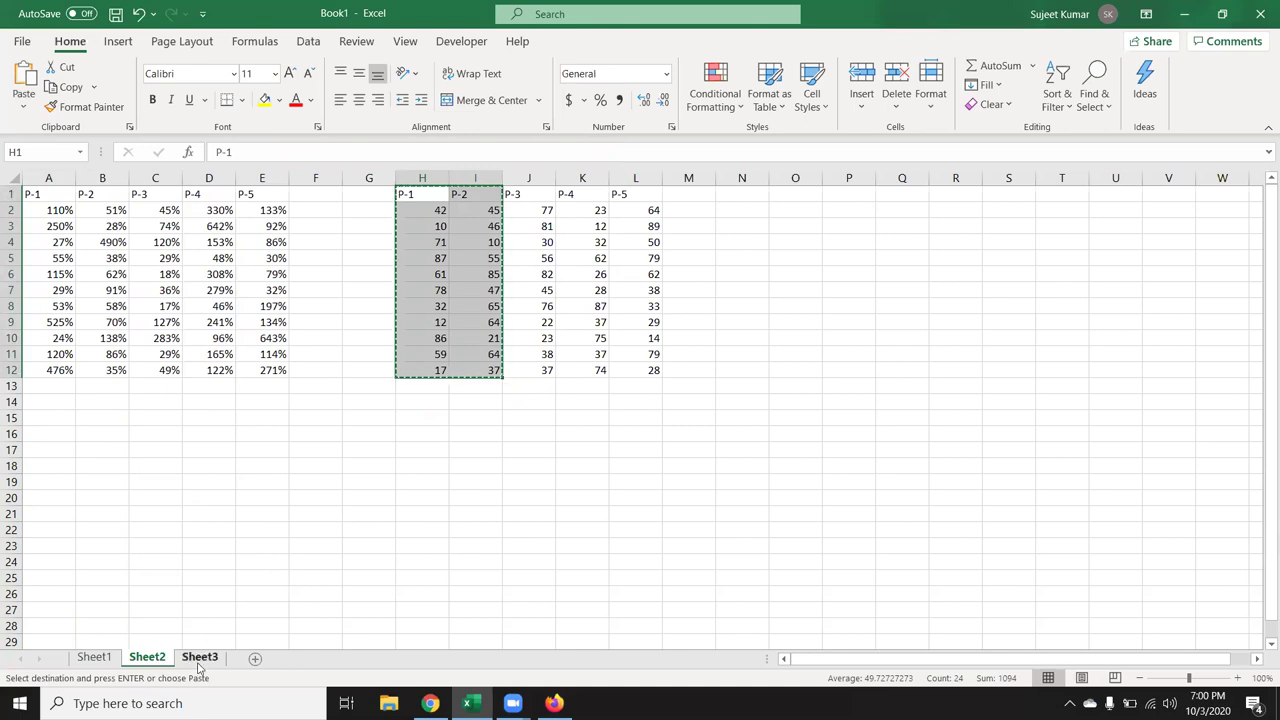
click(199, 659)
click(371, 246)
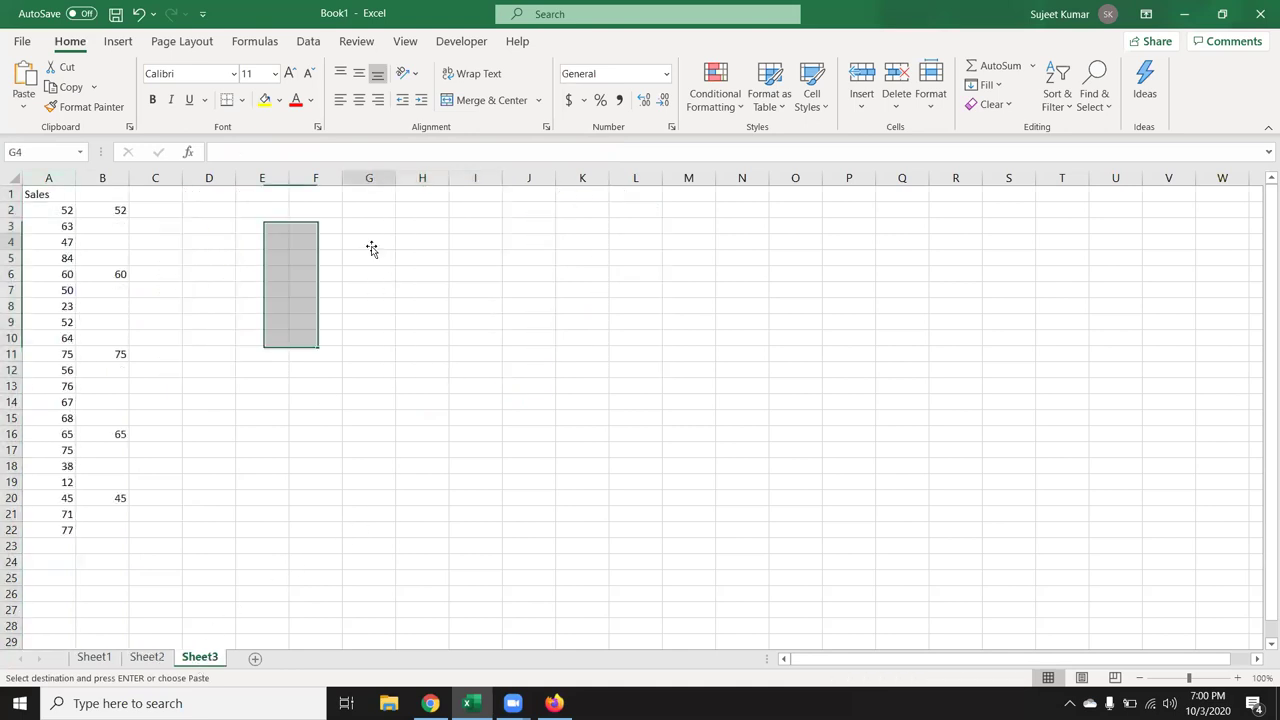
key(ctrl+v)
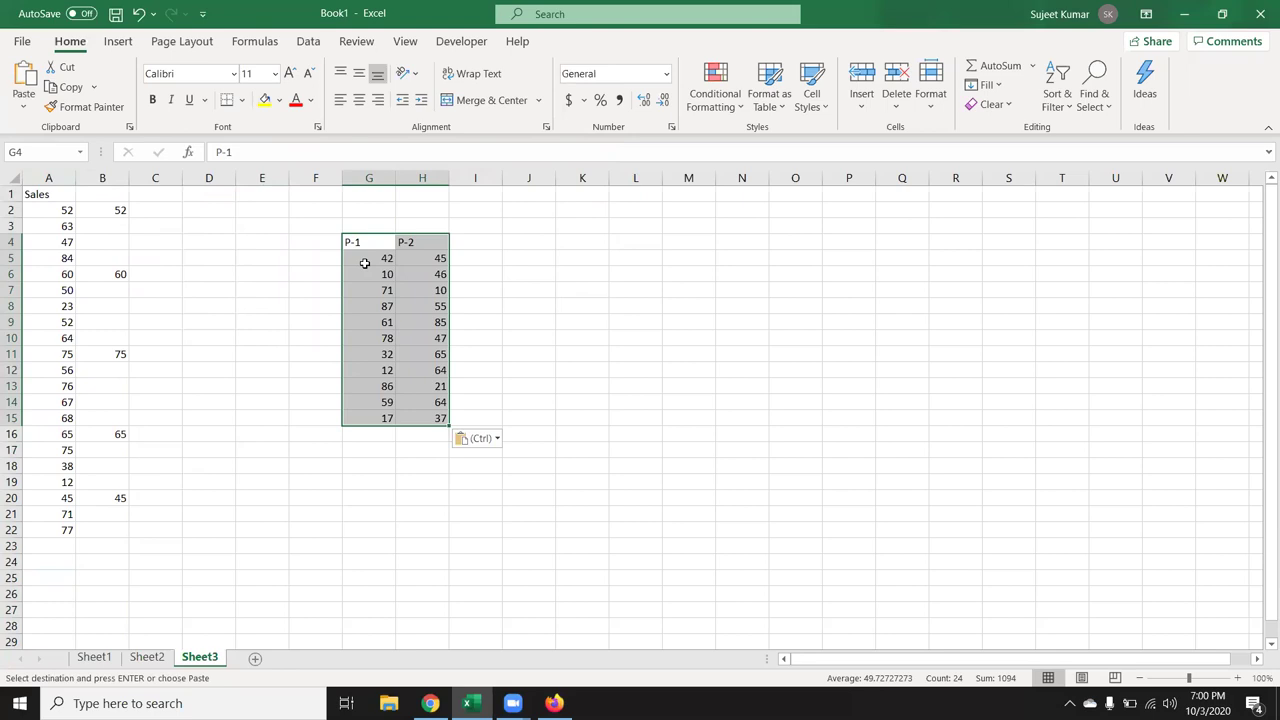
Step: Paste a transposed copy of the P-1/P-2 data at K7, filling K7:V8
click(571, 290)
right_click(571, 294)
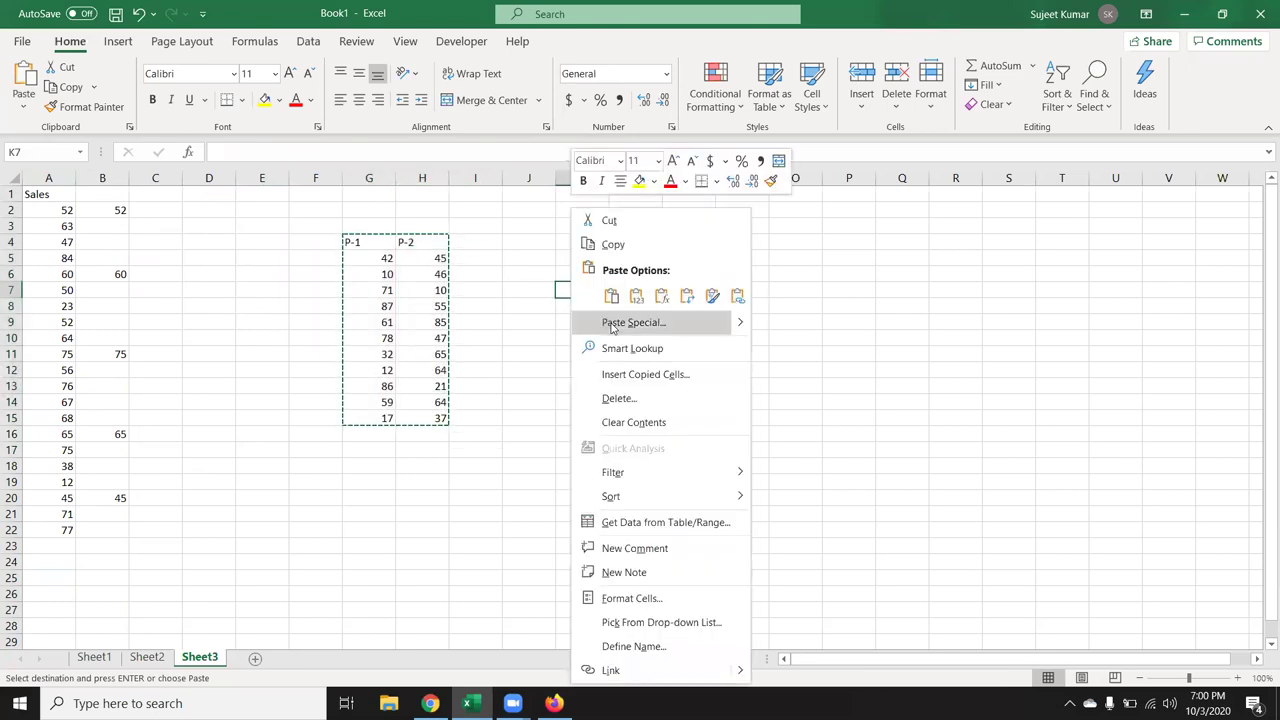
click(612, 322)
click(636, 407)
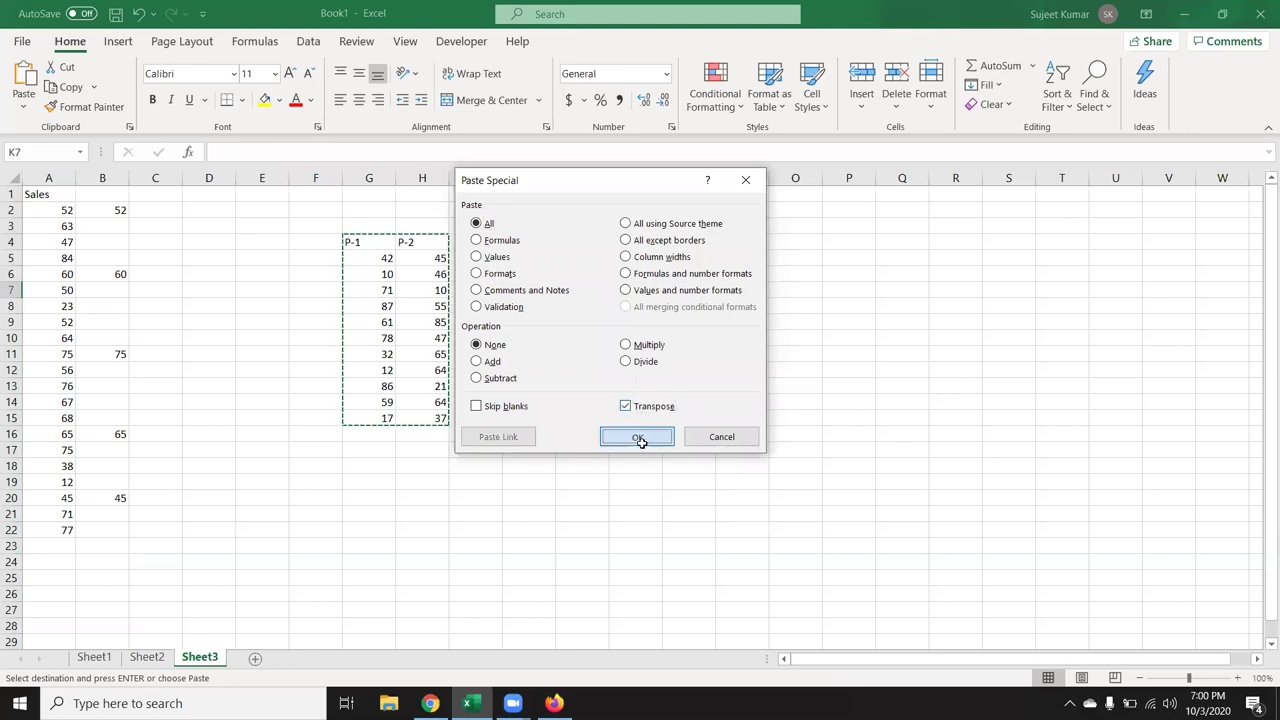
click(643, 441)
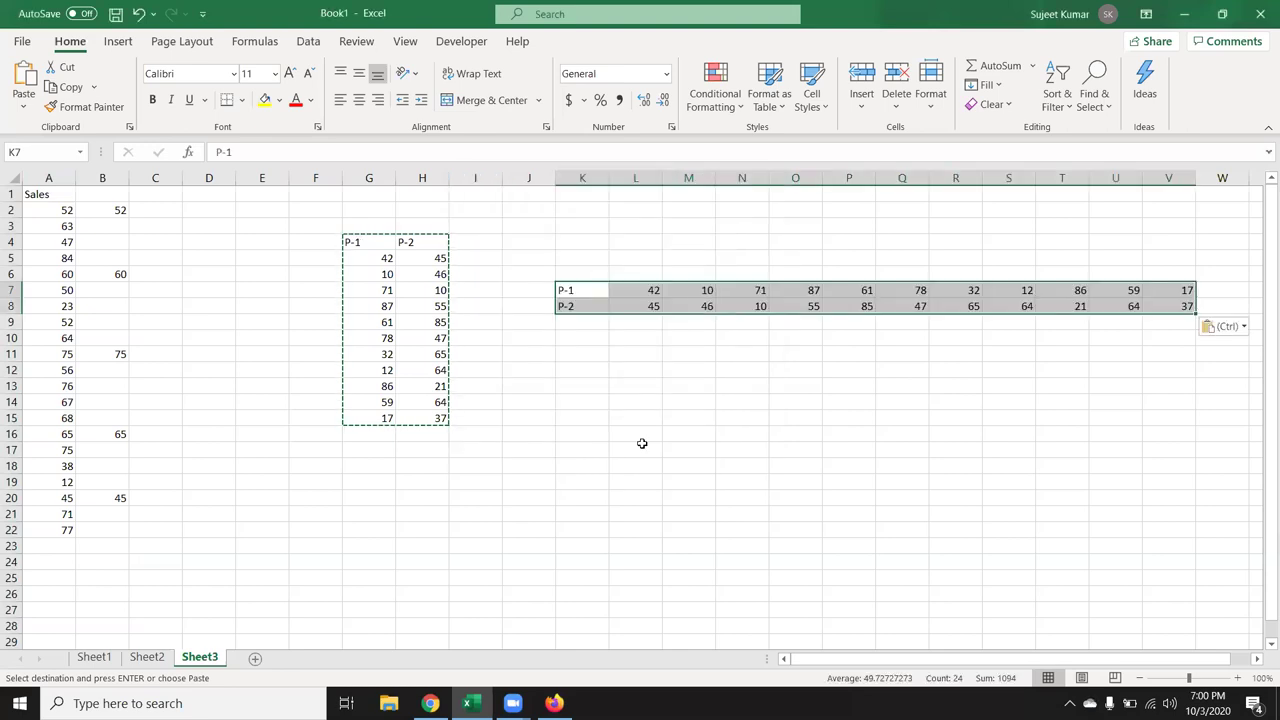
Step: Copy K7:V8, paste it untransposed at J12, then undo that paste
key(ctrl+c)
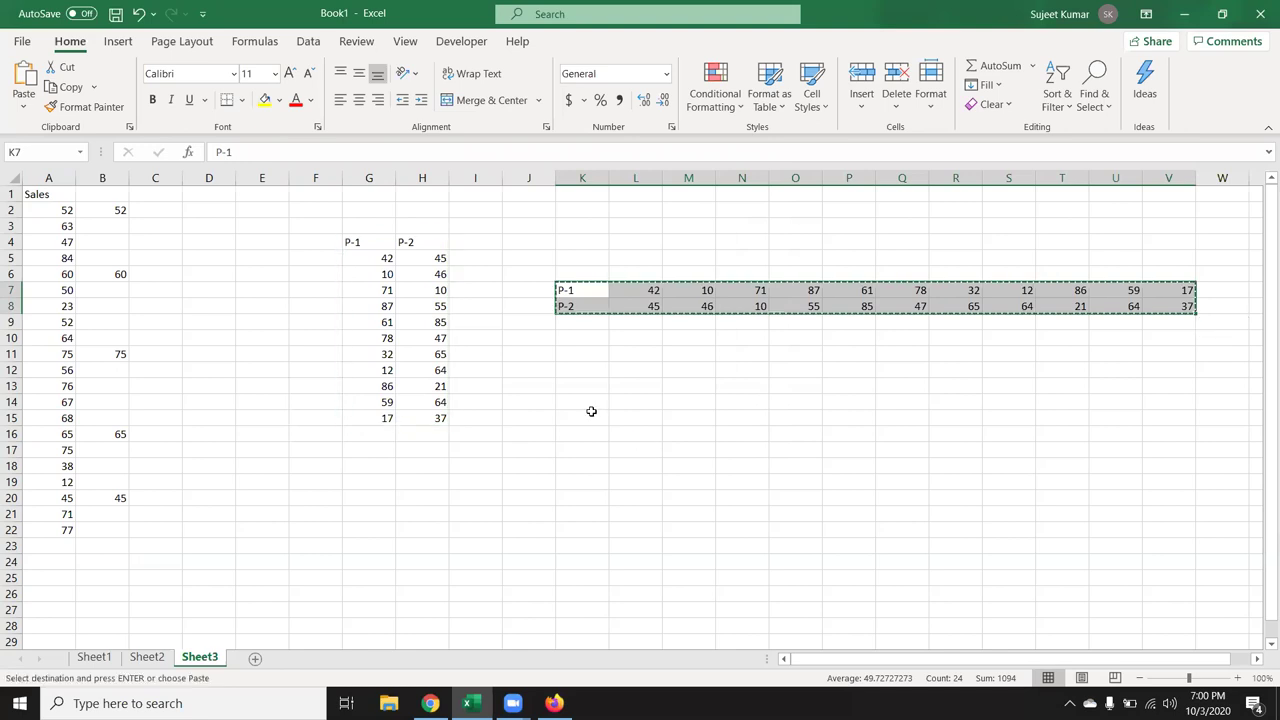
right_click(552, 376)
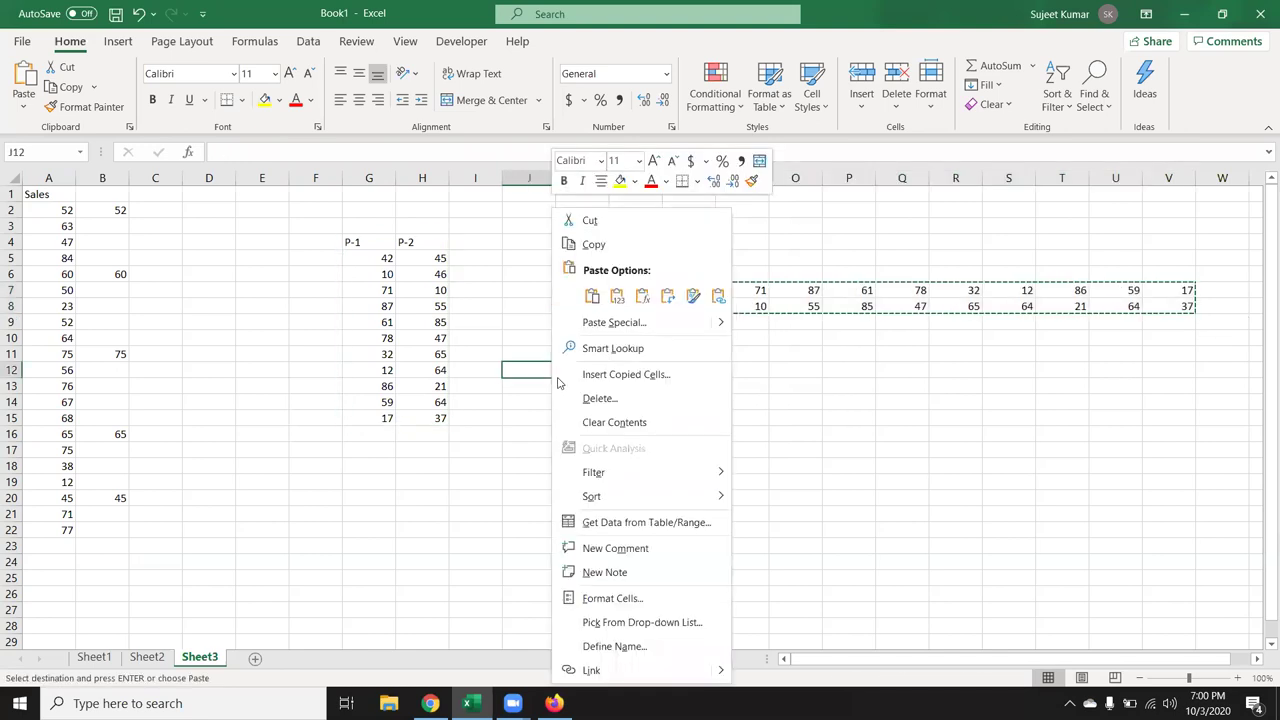
click(588, 323)
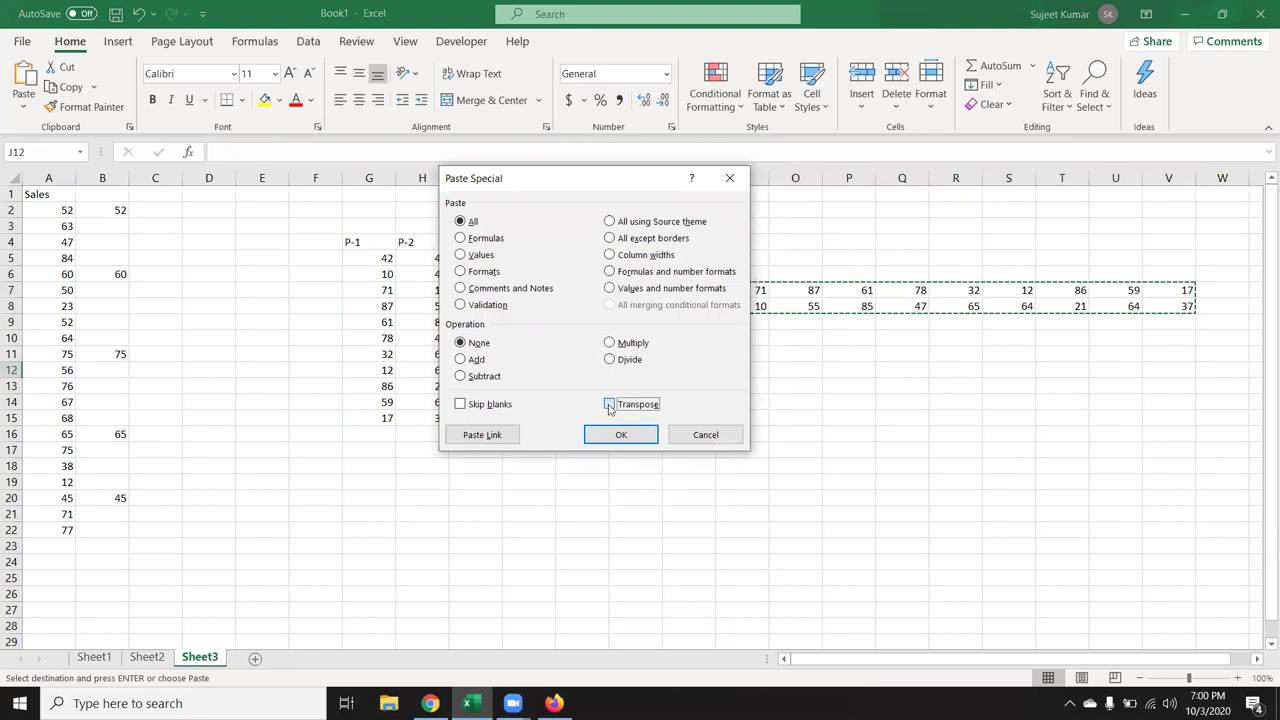
click(621, 435)
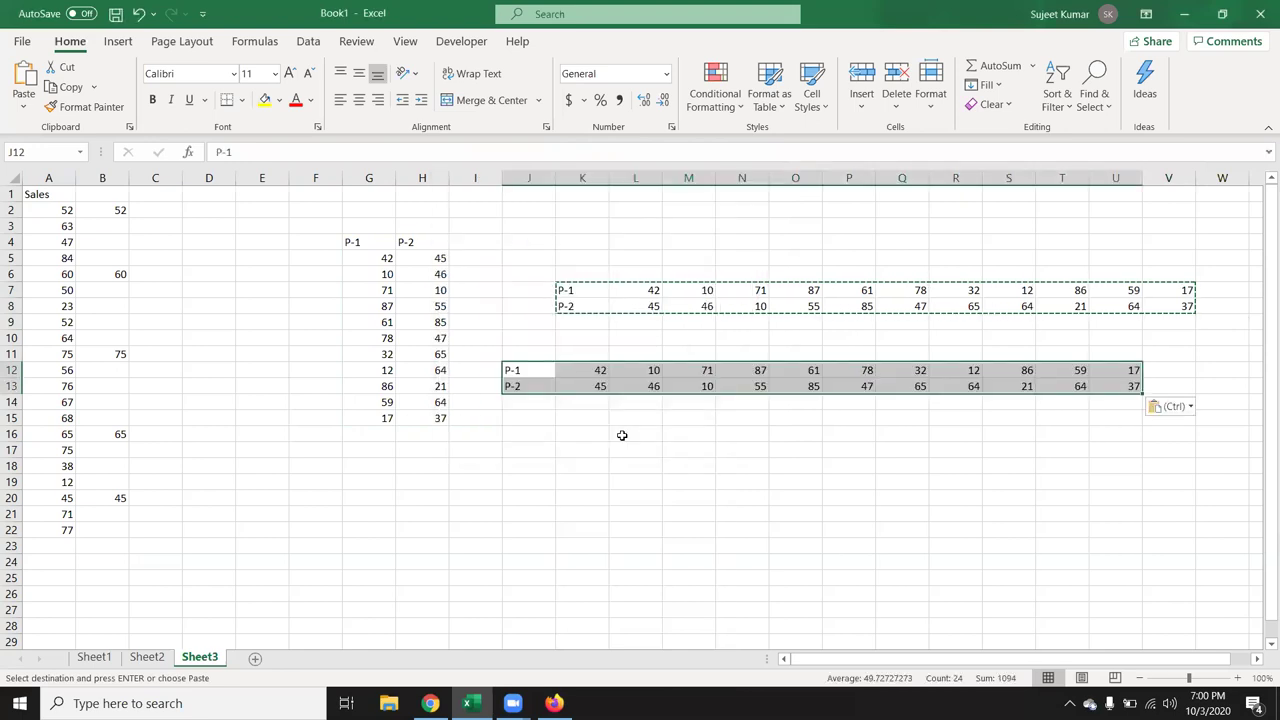
key(ctrl)
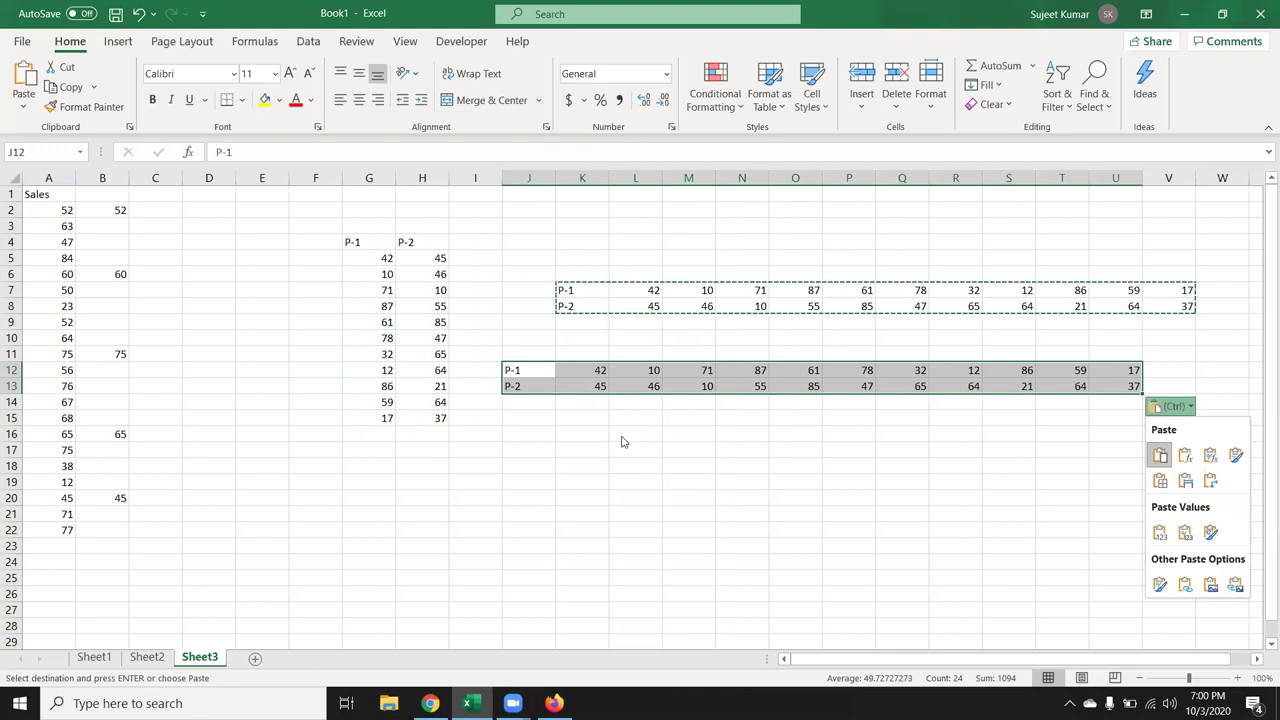
key(Escape)
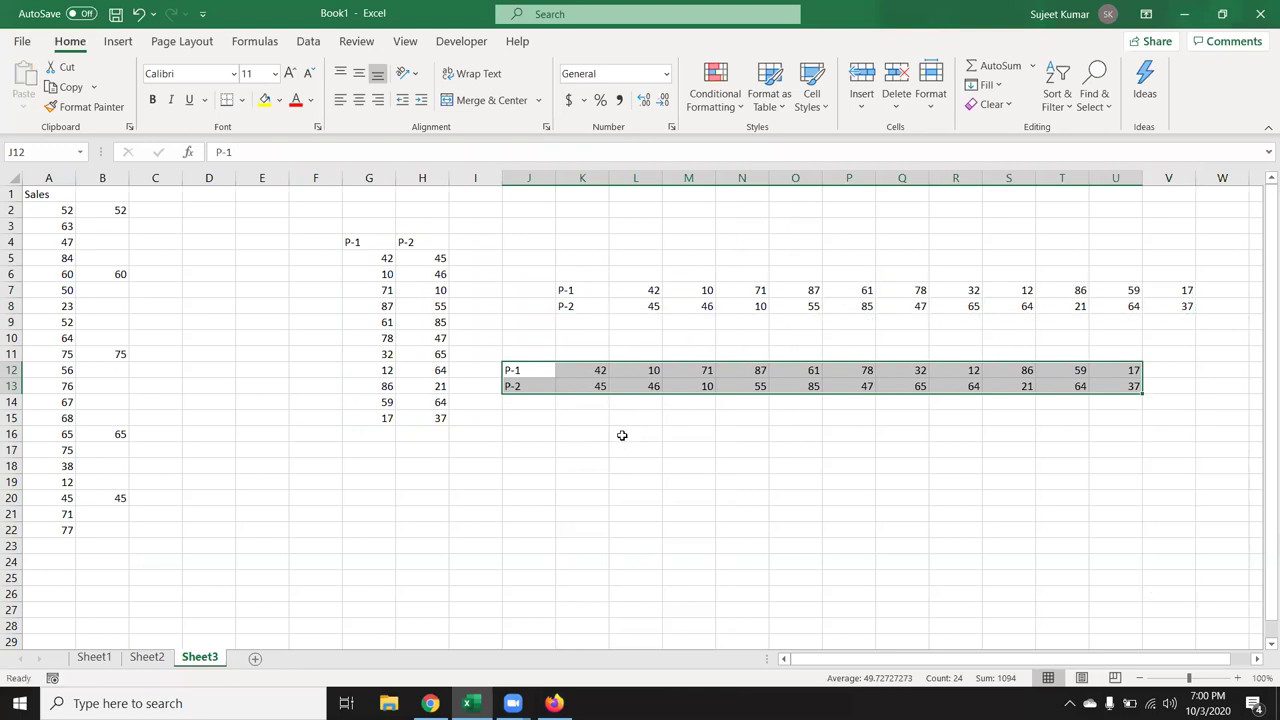
key(ctrl+z)
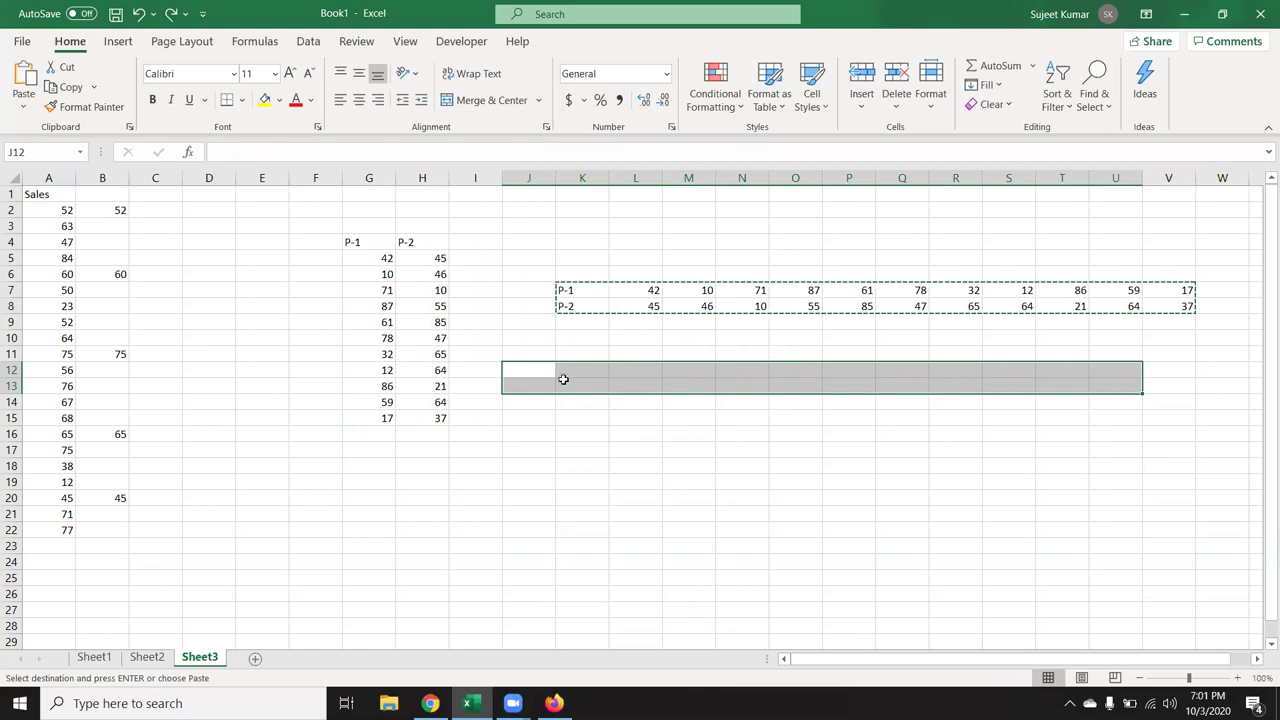
Step: Paste the K7:V8 rows transposed at K12 to form columns K12:L23, then select the G4:H15 block
click(558, 367)
right_click(558, 367)
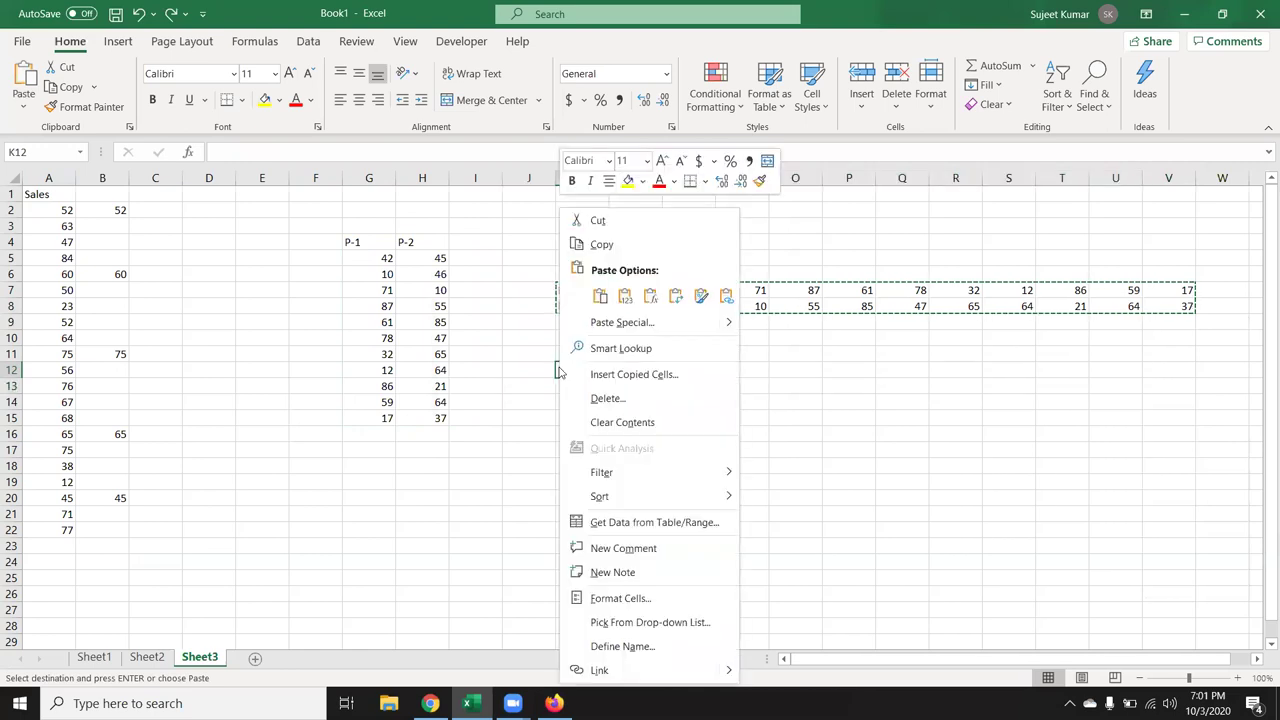
click(605, 328)
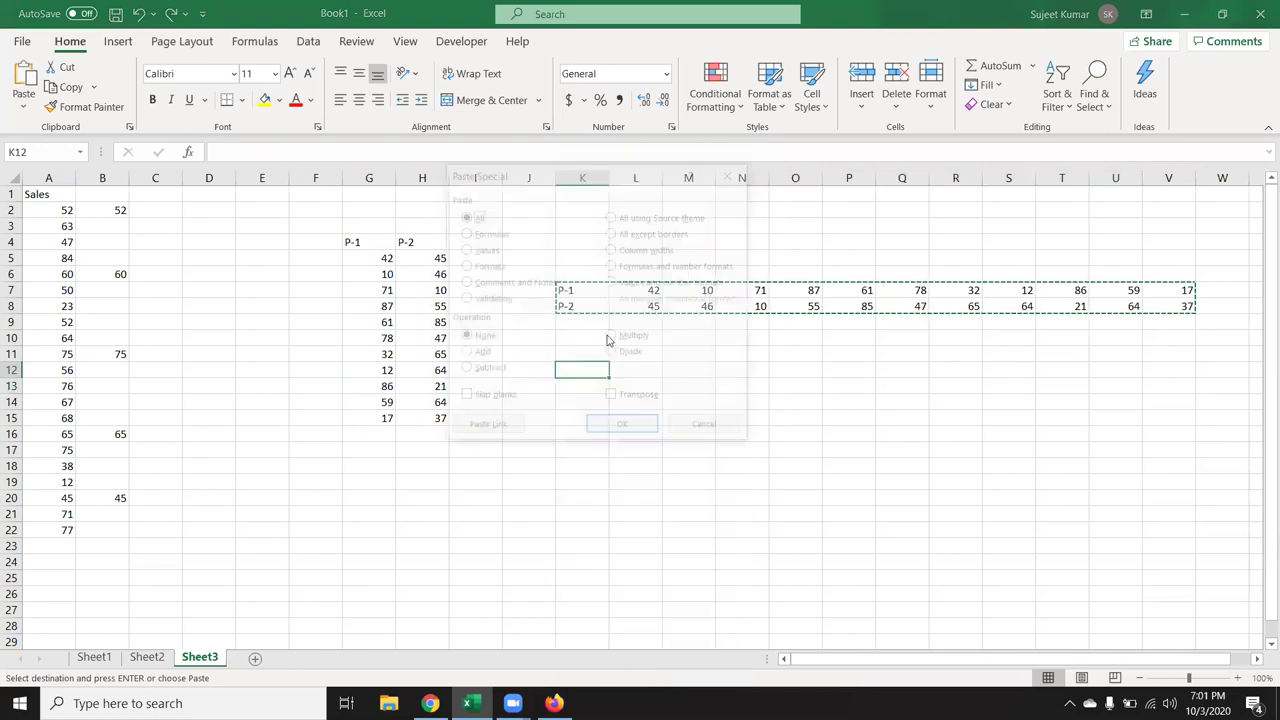
click(640, 399)
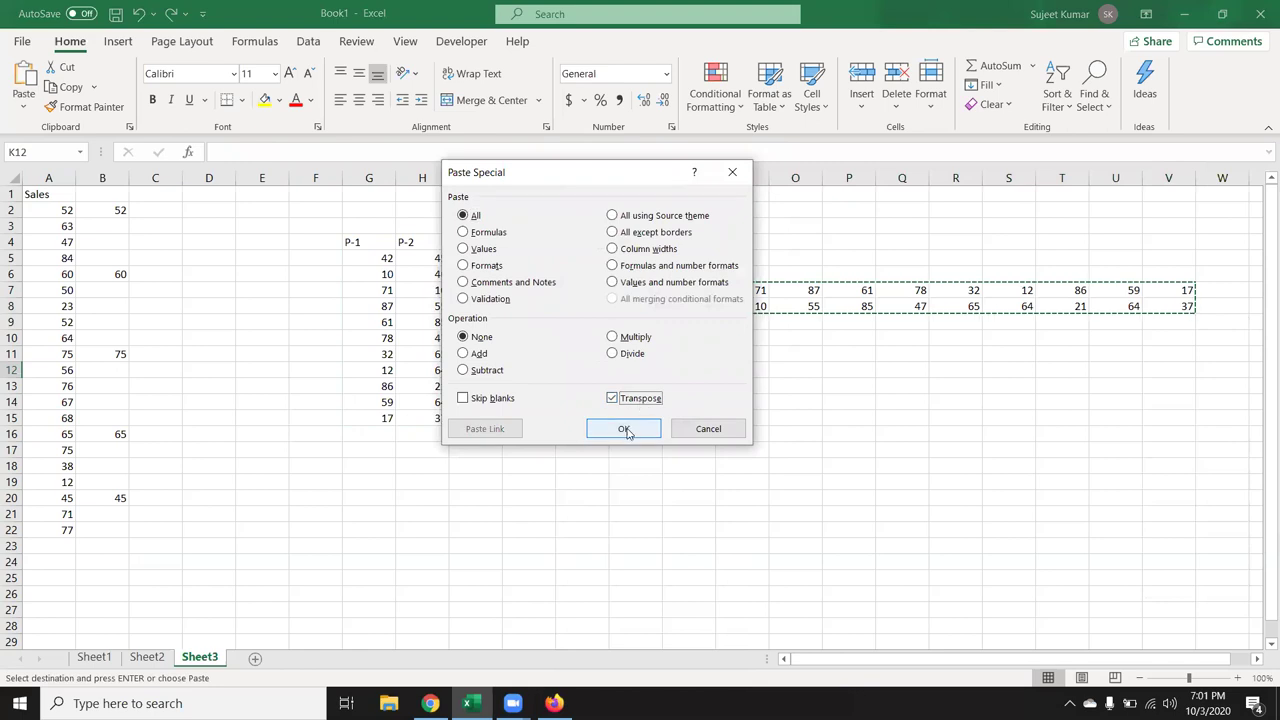
click(624, 428)
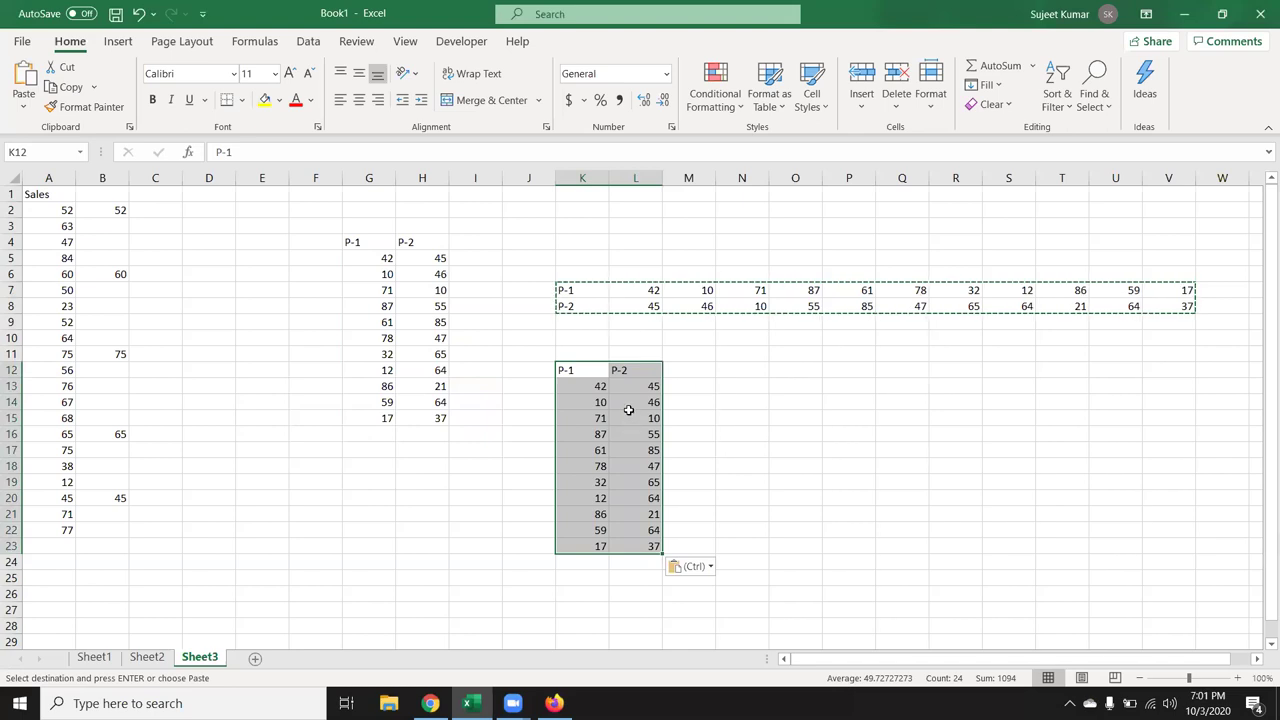
mouse_move(337, 245)
mouse_down()
mouse_move(423, 323)
mouse_move(430, 428)
mouse_up()
Step: Clear the G4:H15 copy, the horizontal K7:V8 rows, and columns A and B
key(Delete)
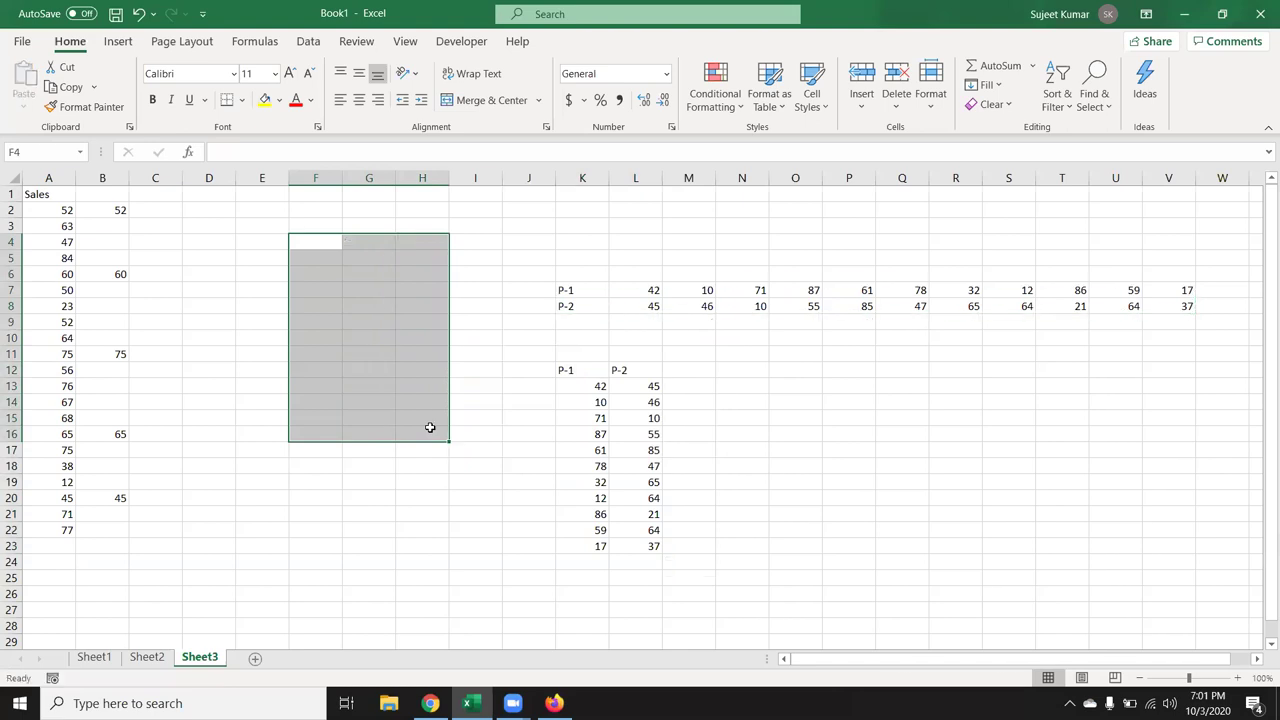
drag(538, 267, 1207, 338)
key(Delete)
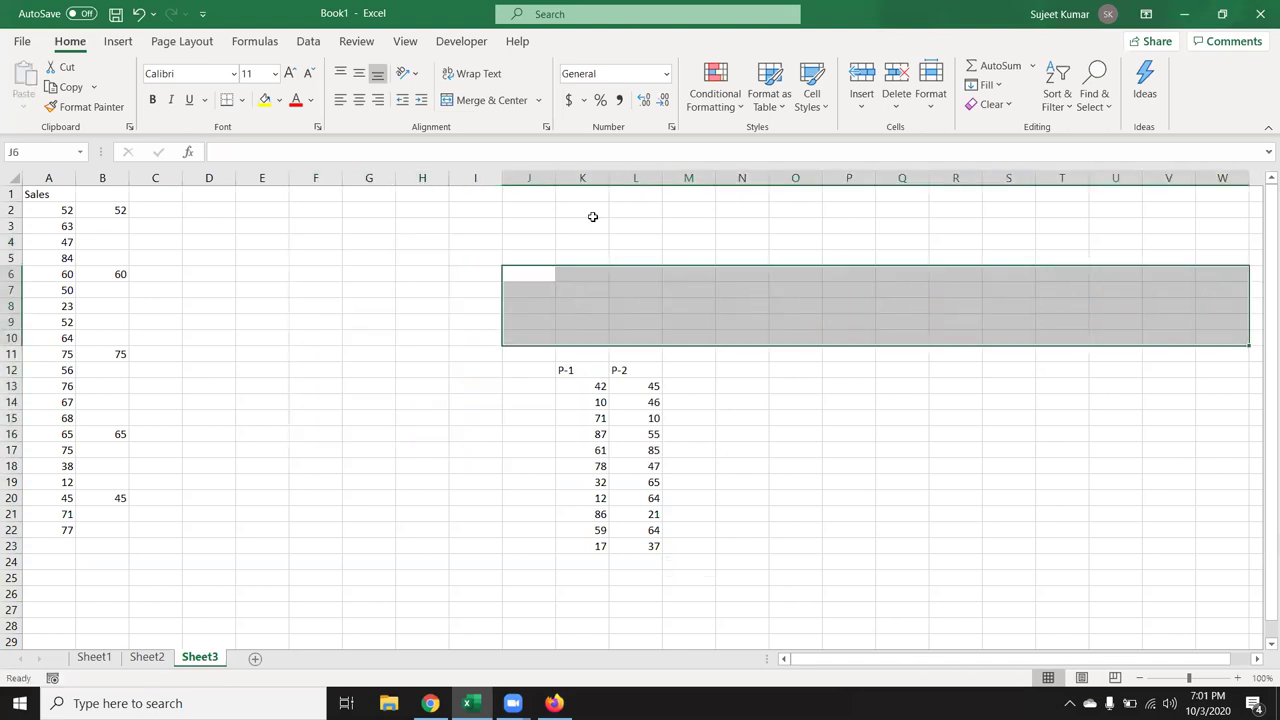
key(ctrl+Home)
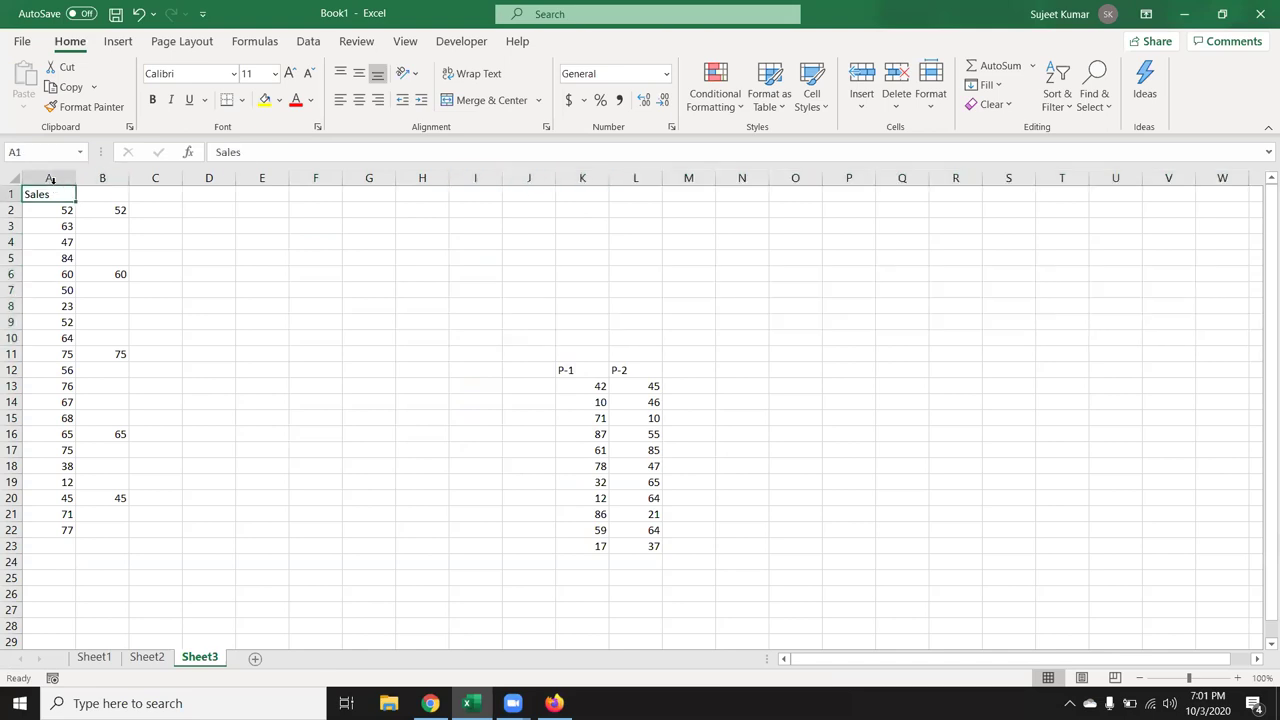
drag(50, 179, 110, 179)
key(Delete)
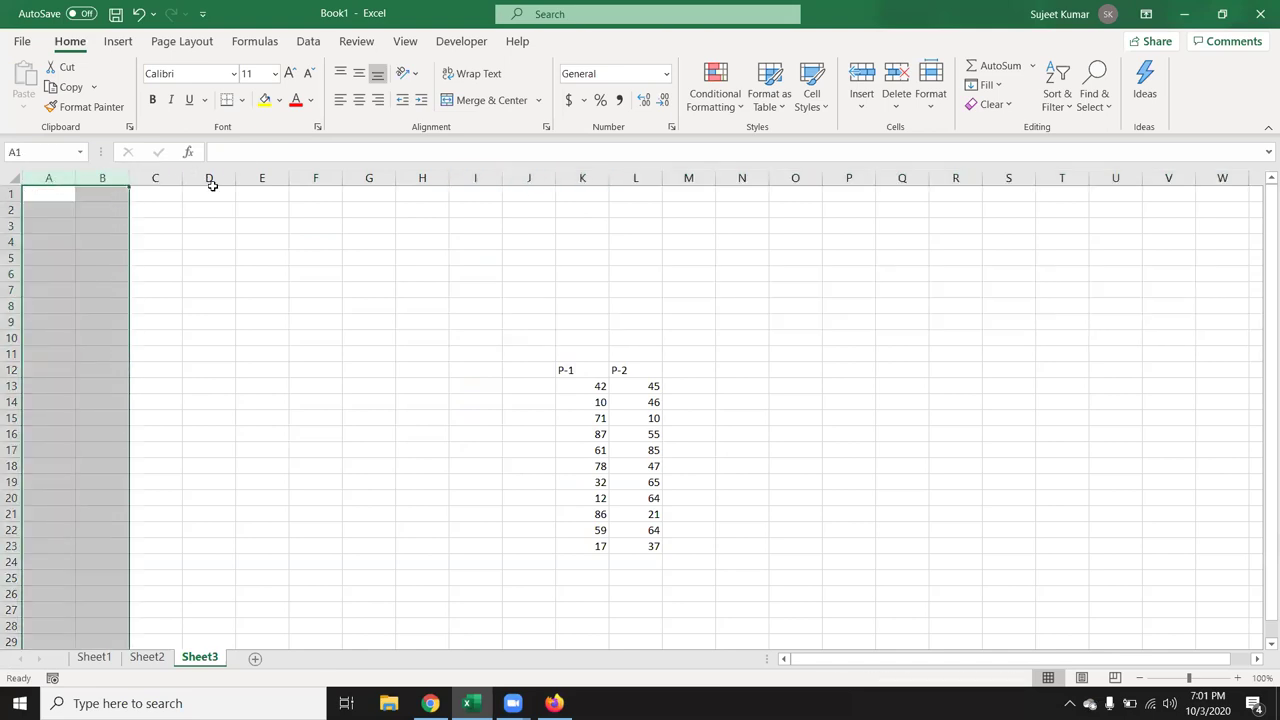
Step: Move the K12:L23 P-1/P-2 table so it starts at A1
mouse_move(568, 375)
mouse_down()
mouse_move(627, 503)
mouse_move(623, 553)
mouse_up()
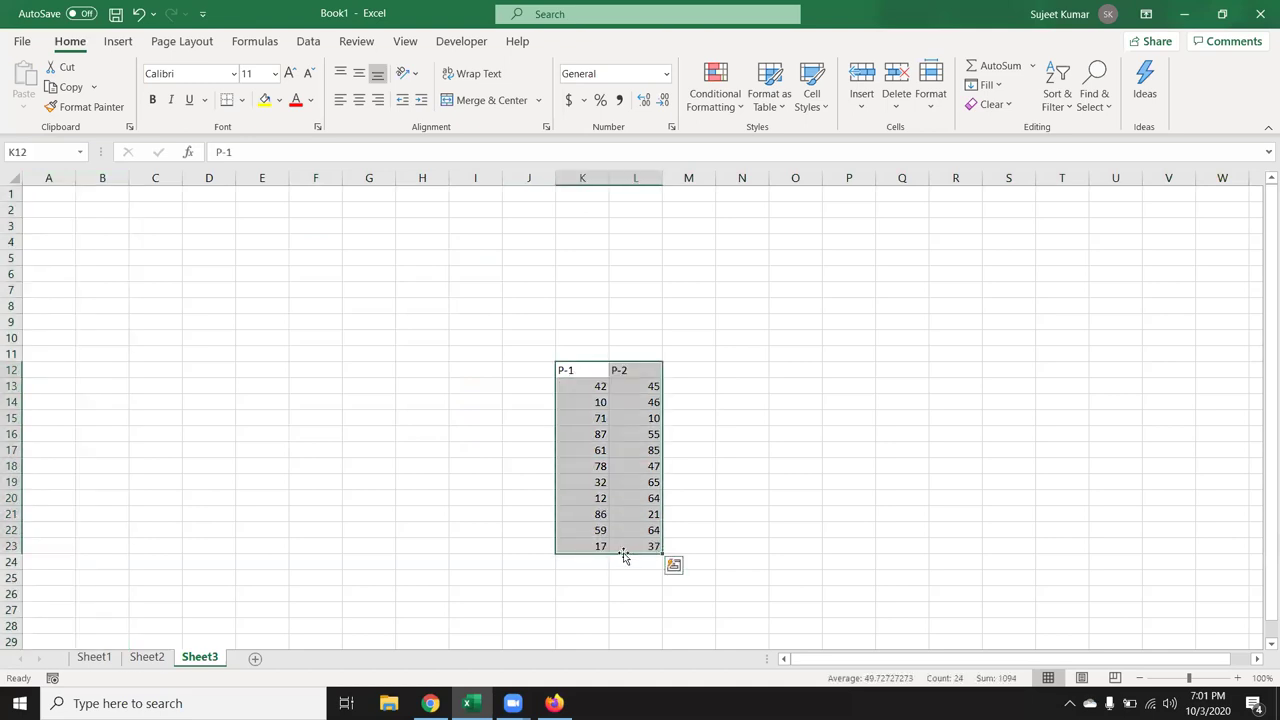
key(ctrl+c)
click(54, 195)
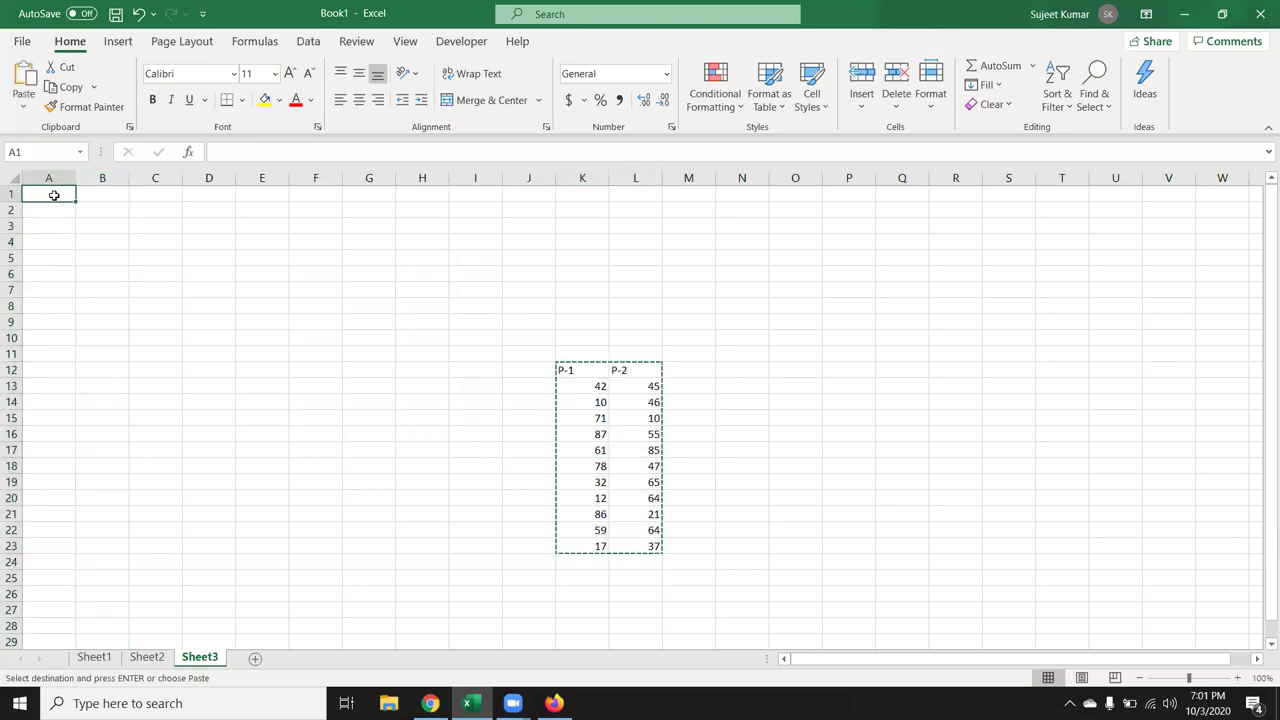
key(ctrl+v)
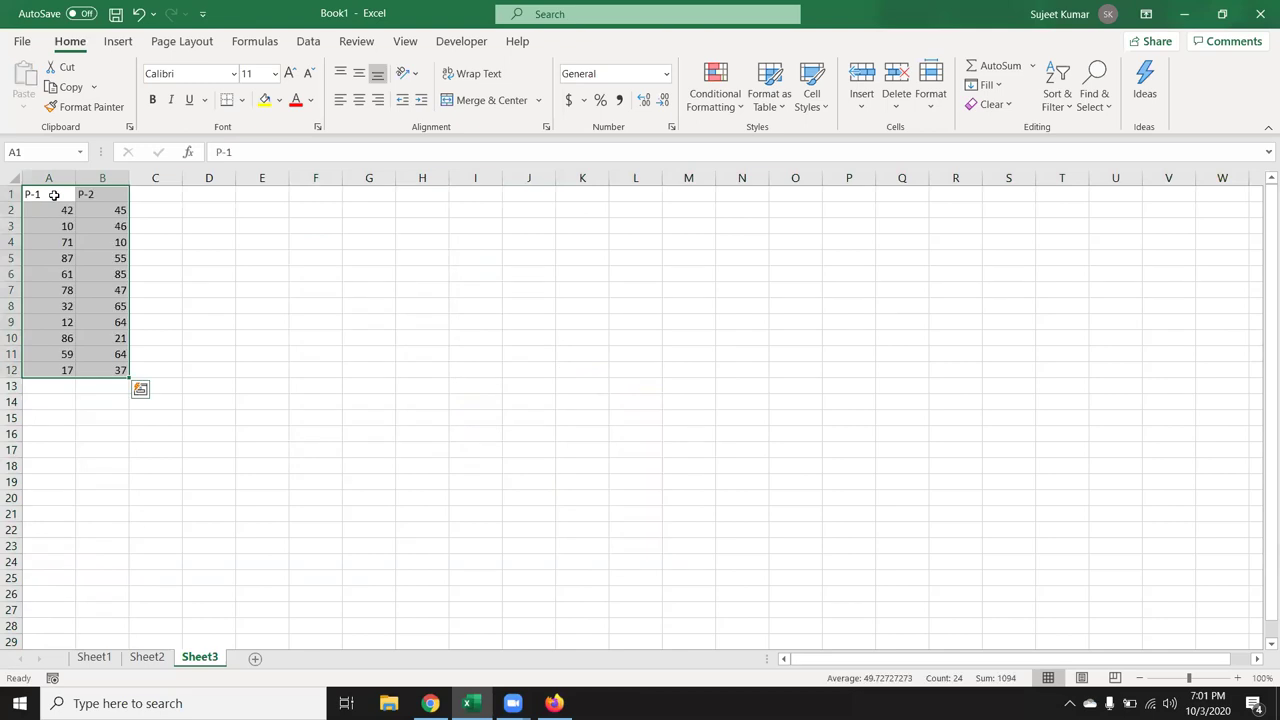
click(71, 211)
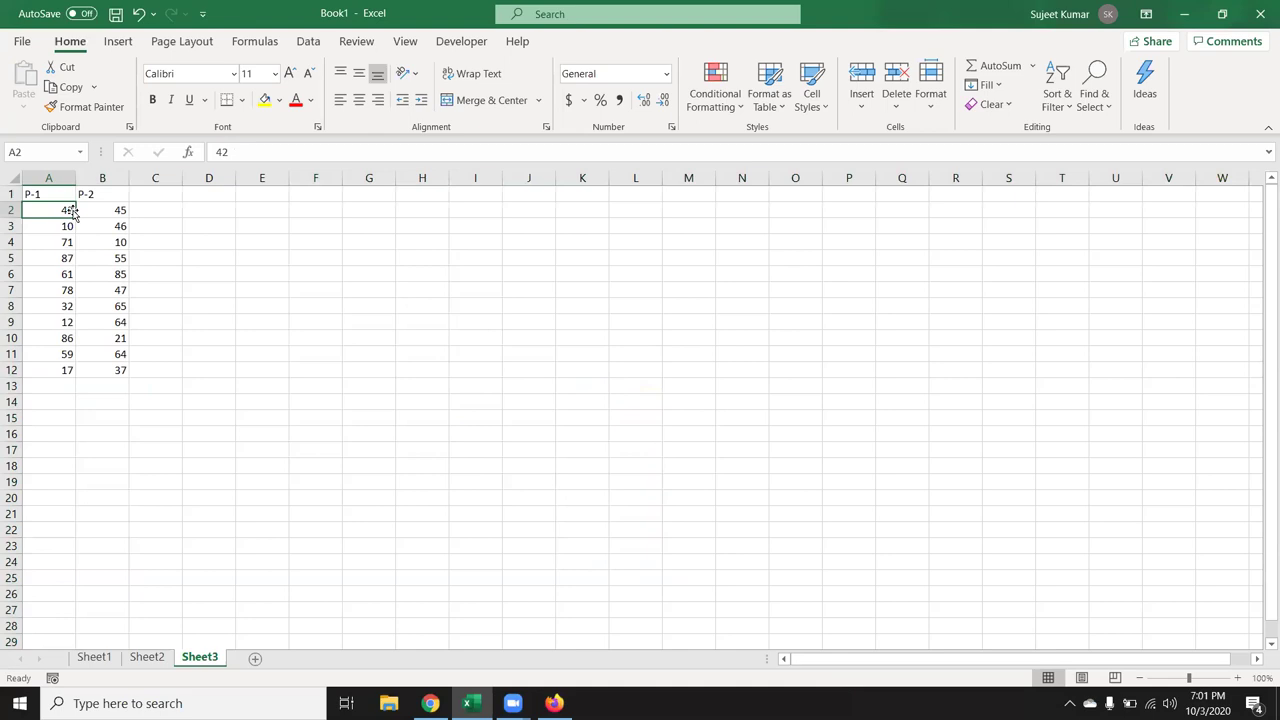
Step: Enter =A1 in M1 and fill it across and down to N12
click(690, 196)
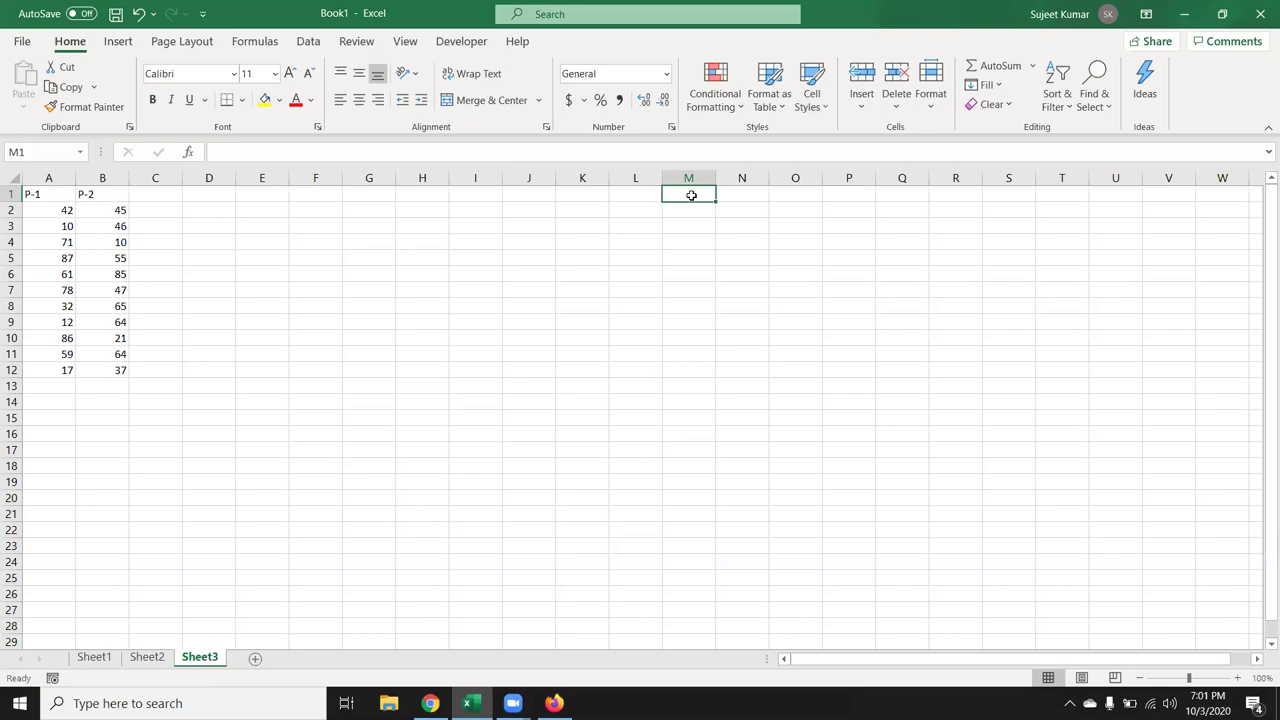
text(=)
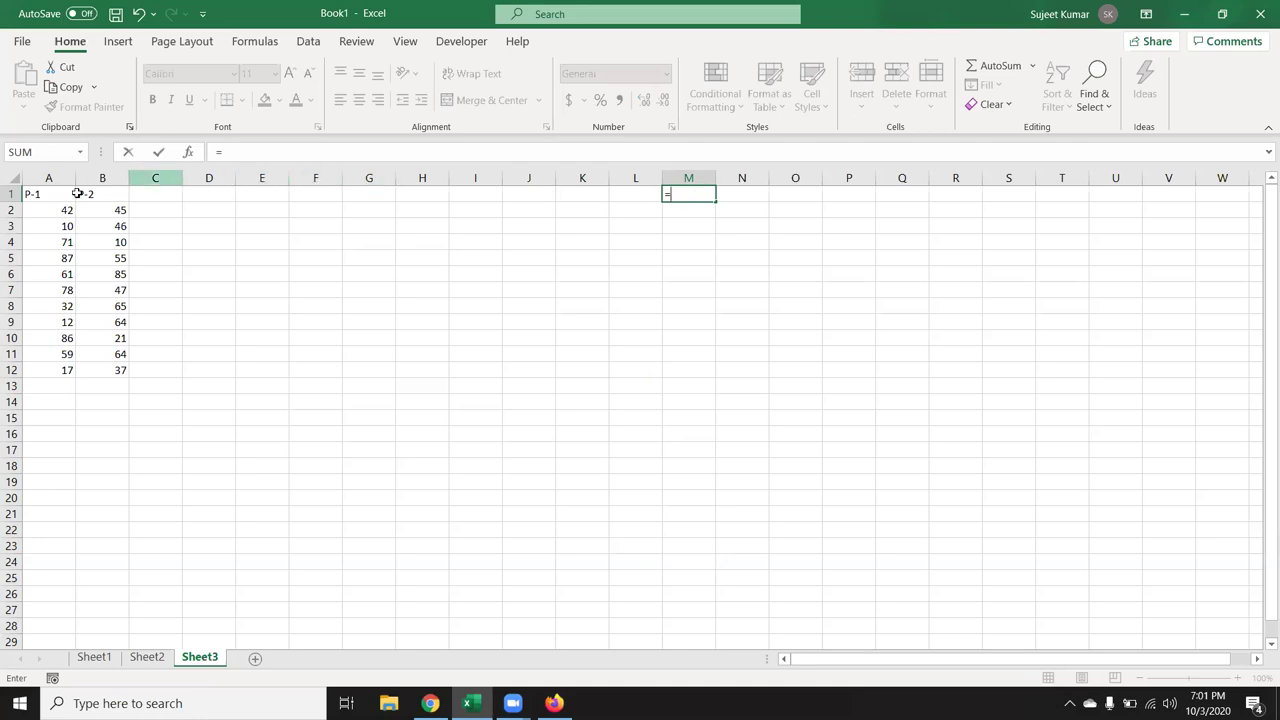
click(50, 194)
key(Return)
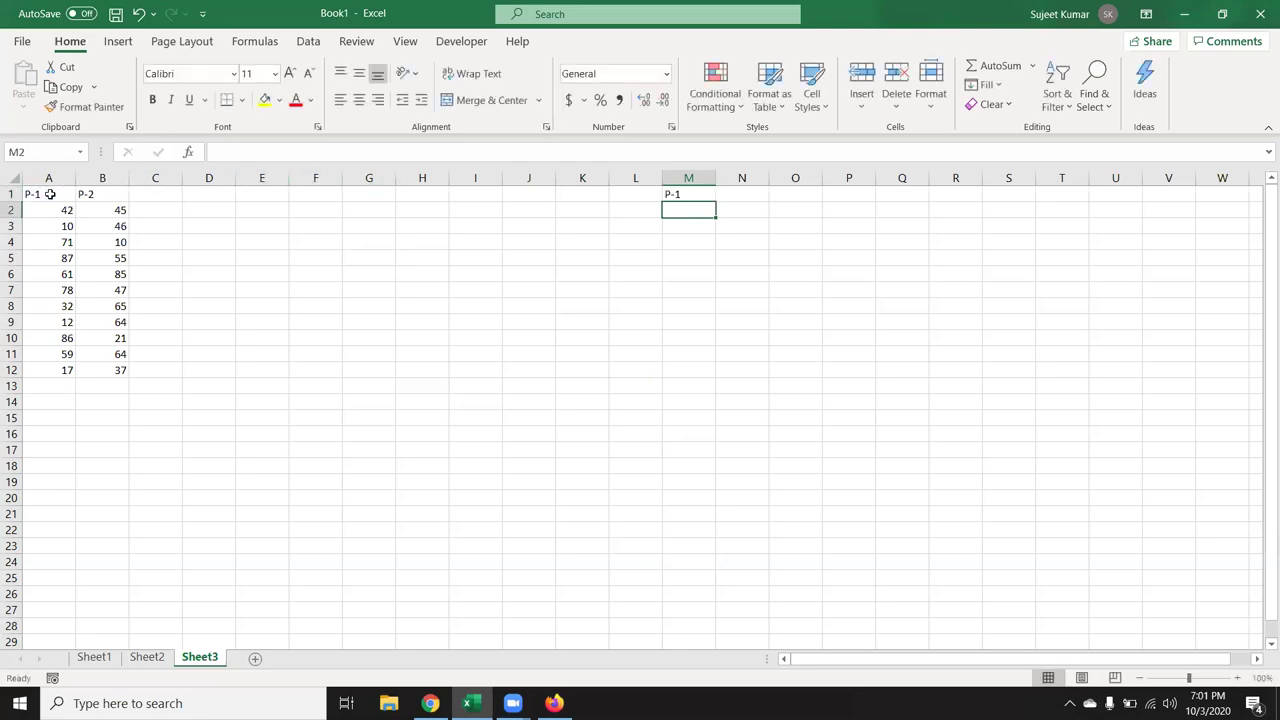
click(690, 194)
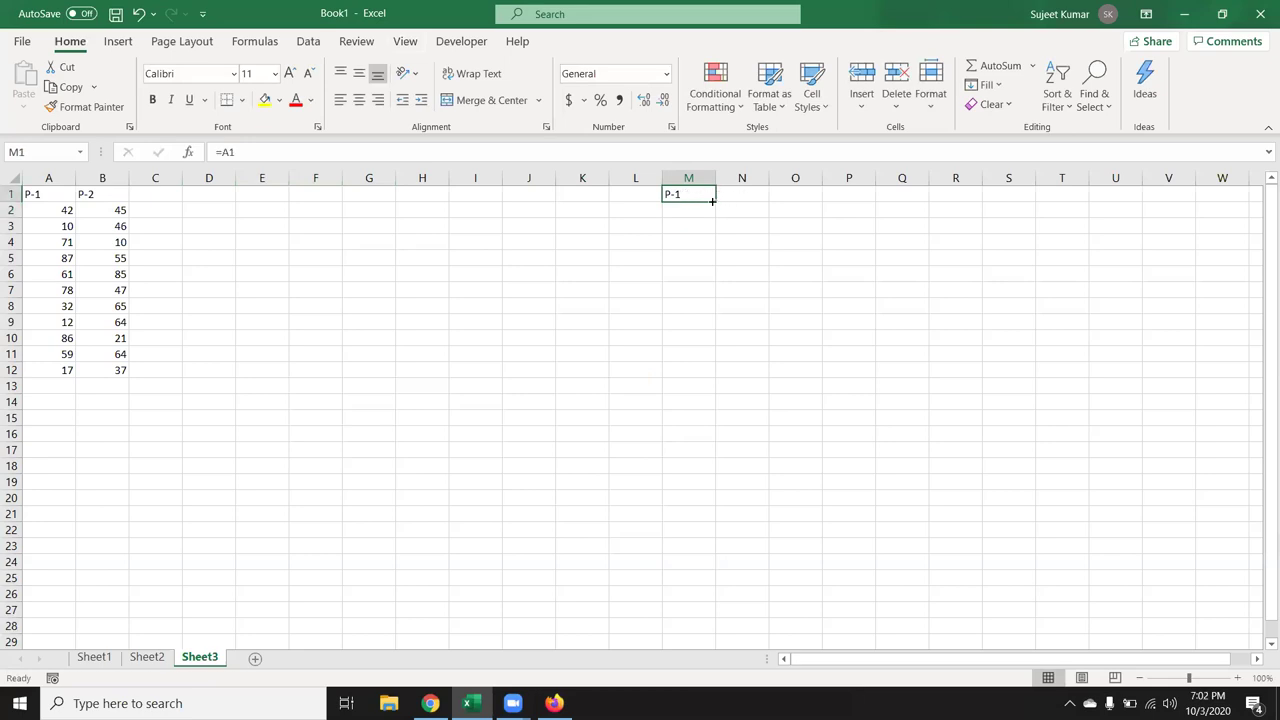
mouse_move(712, 201)
mouse_down()
mouse_move(768, 204)
mouse_move(762, 383)
mouse_up()
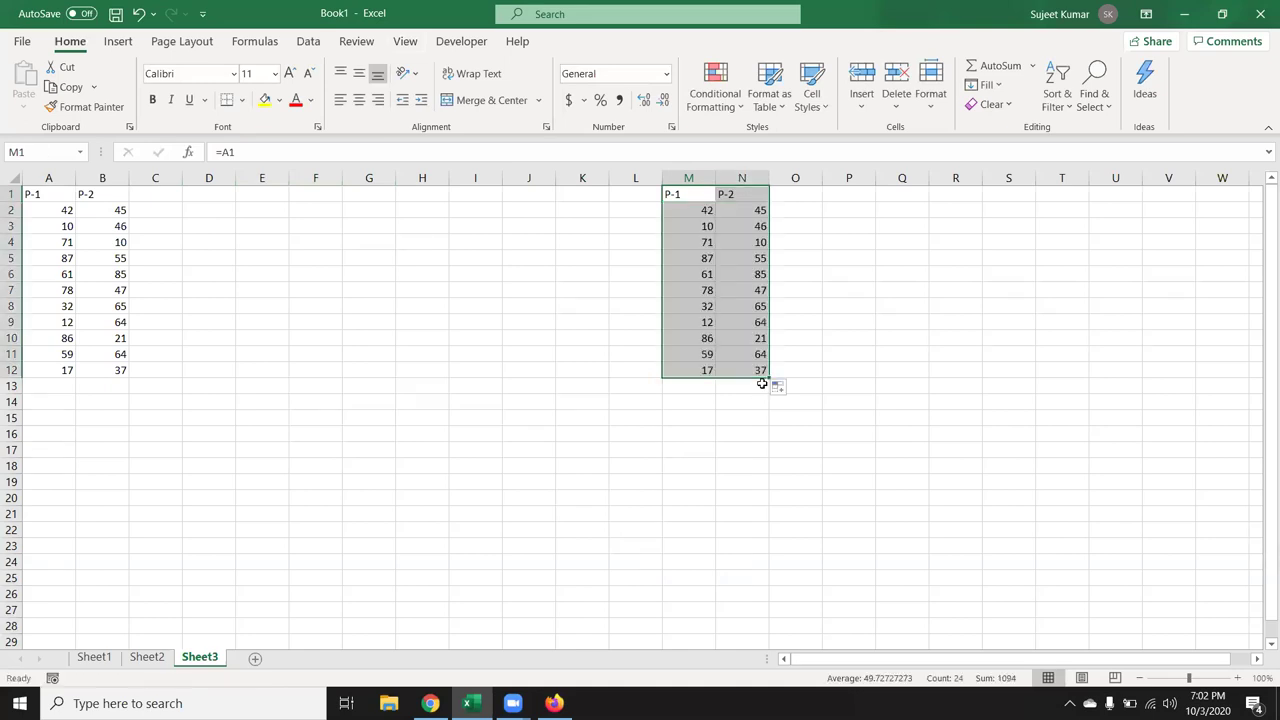
Step: Change A2 to 44 so M2 updates, then select the A1:B12 table
click(40, 214)
text(43)
key(Return)
click(41, 217)
text(44)
key(Return)
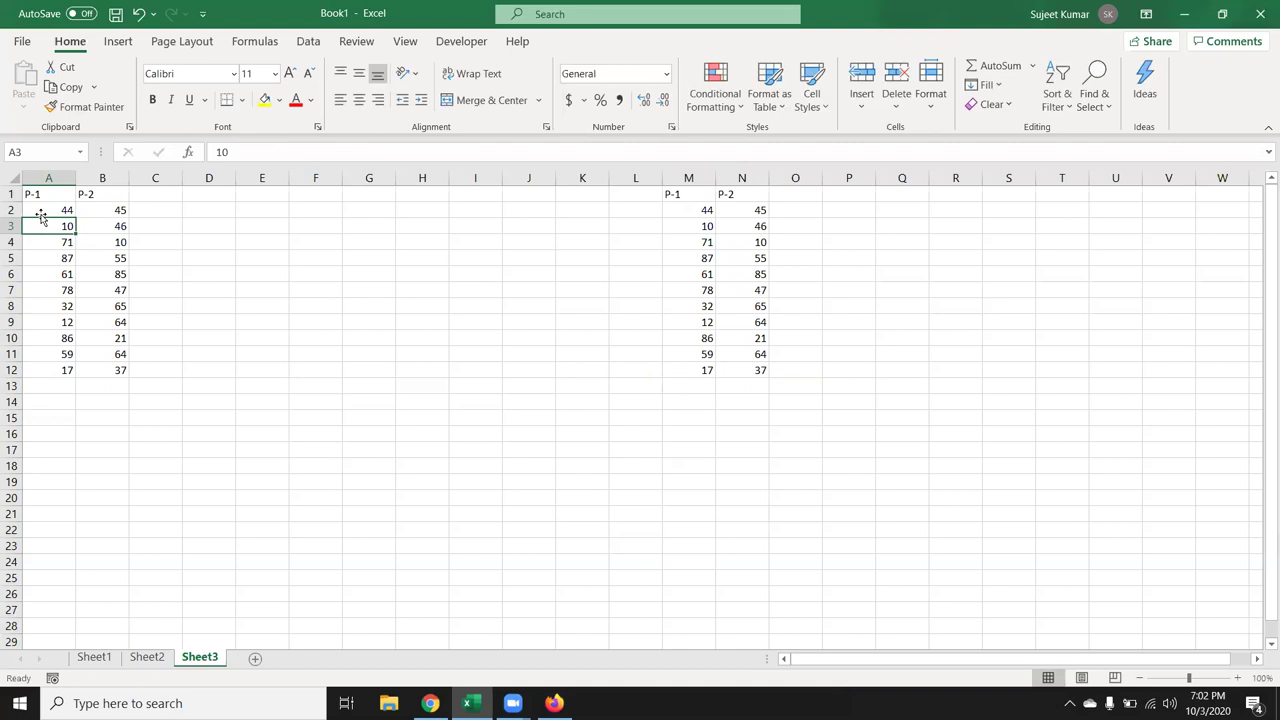
drag(44, 194, 122, 370)
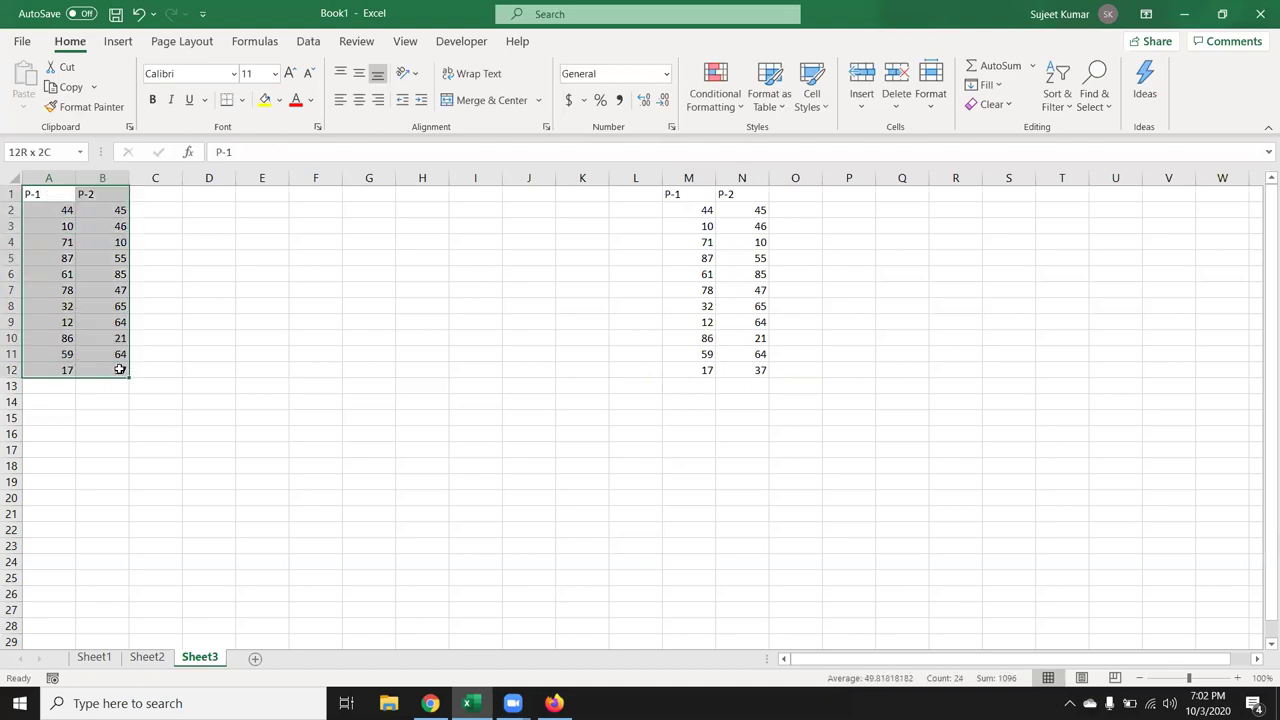
Step: Paste Link the A1:B12 table into A1 of a new Sheet4
key(ctrl+c)
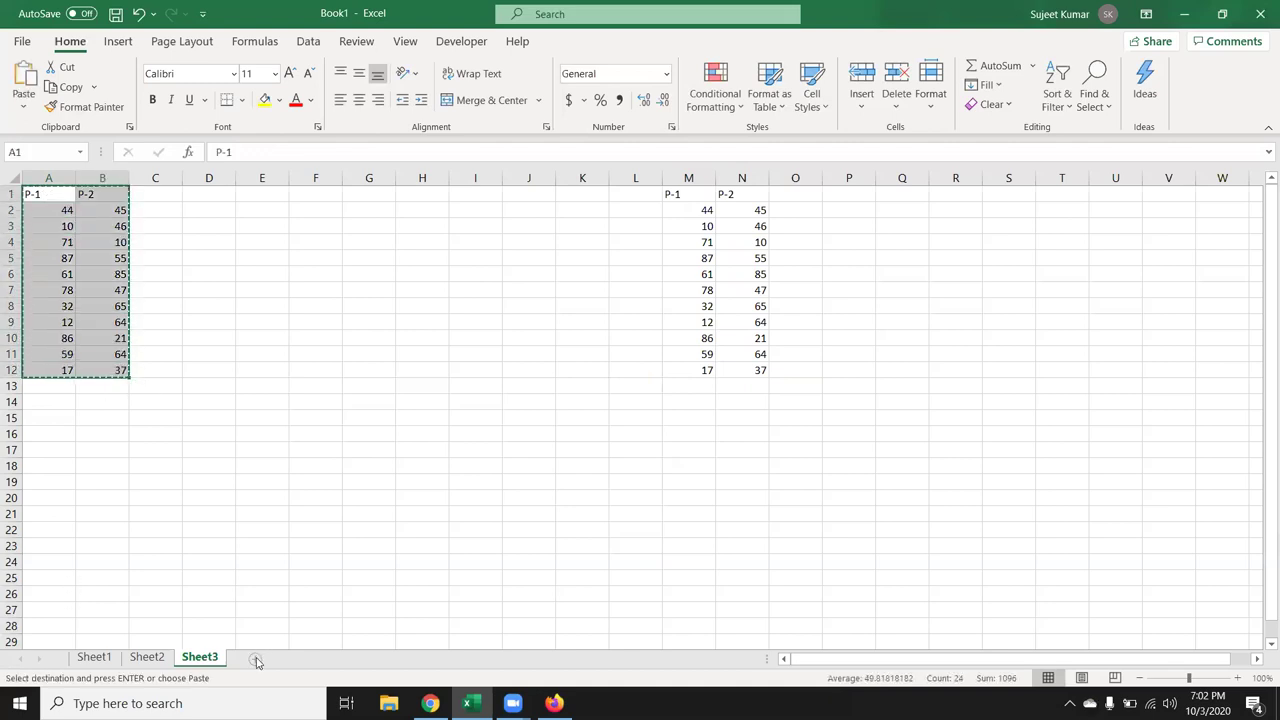
click(254, 658)
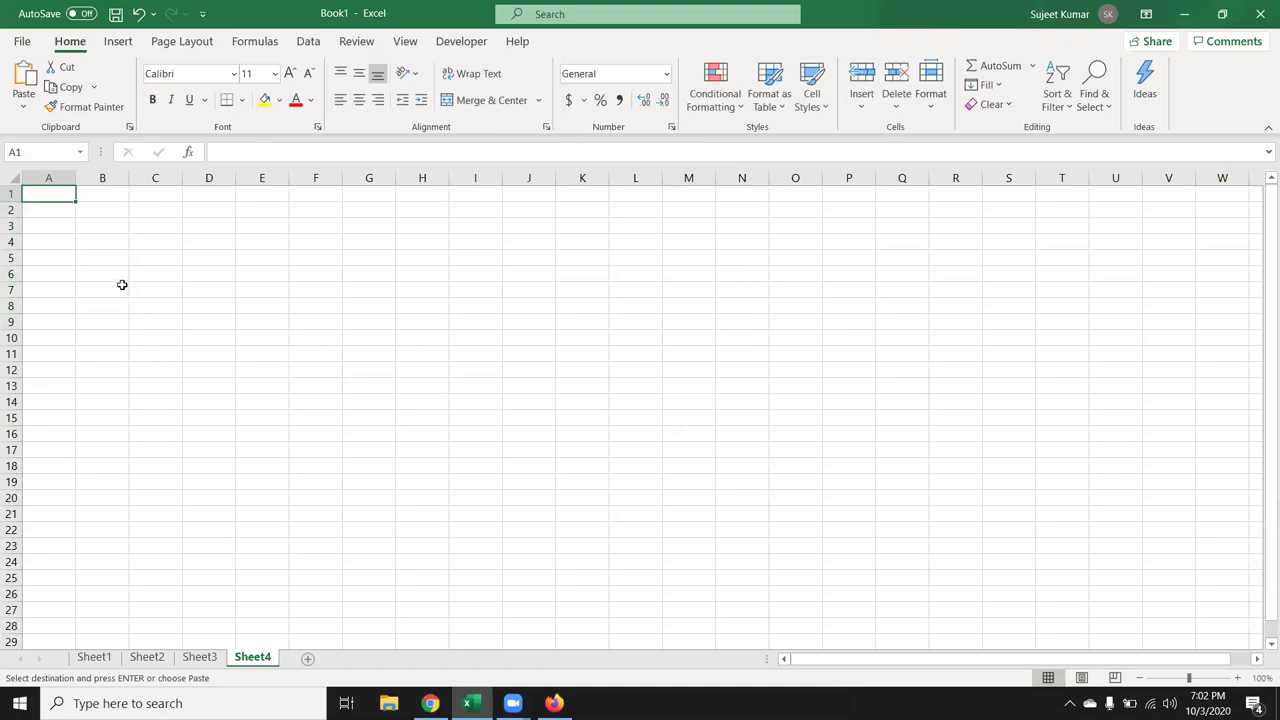
right_click(47, 191)
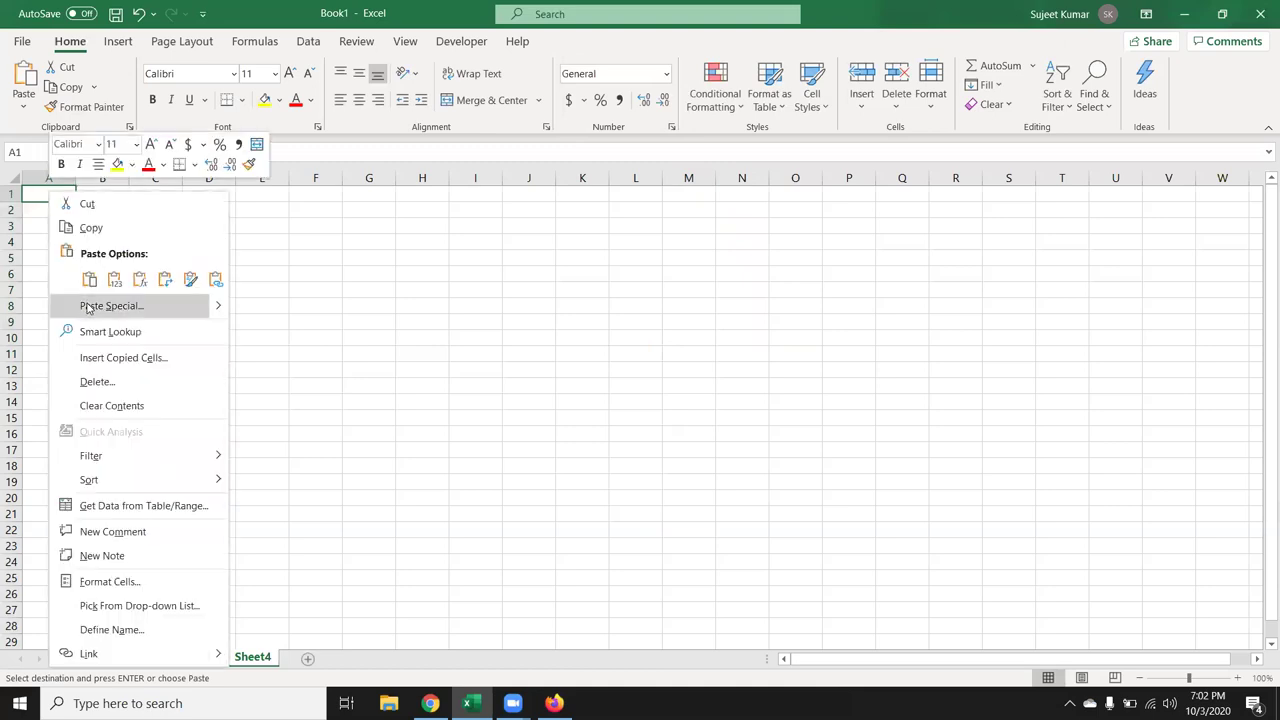
click(88, 307)
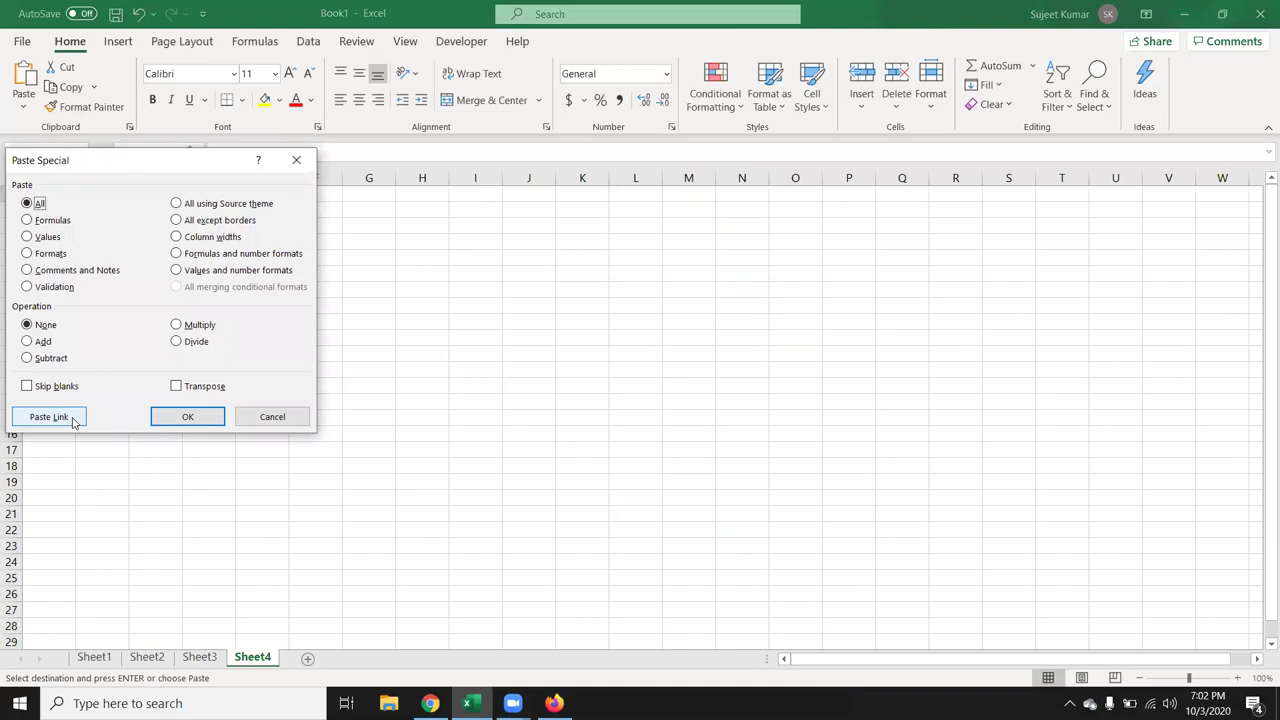
click(72, 419)
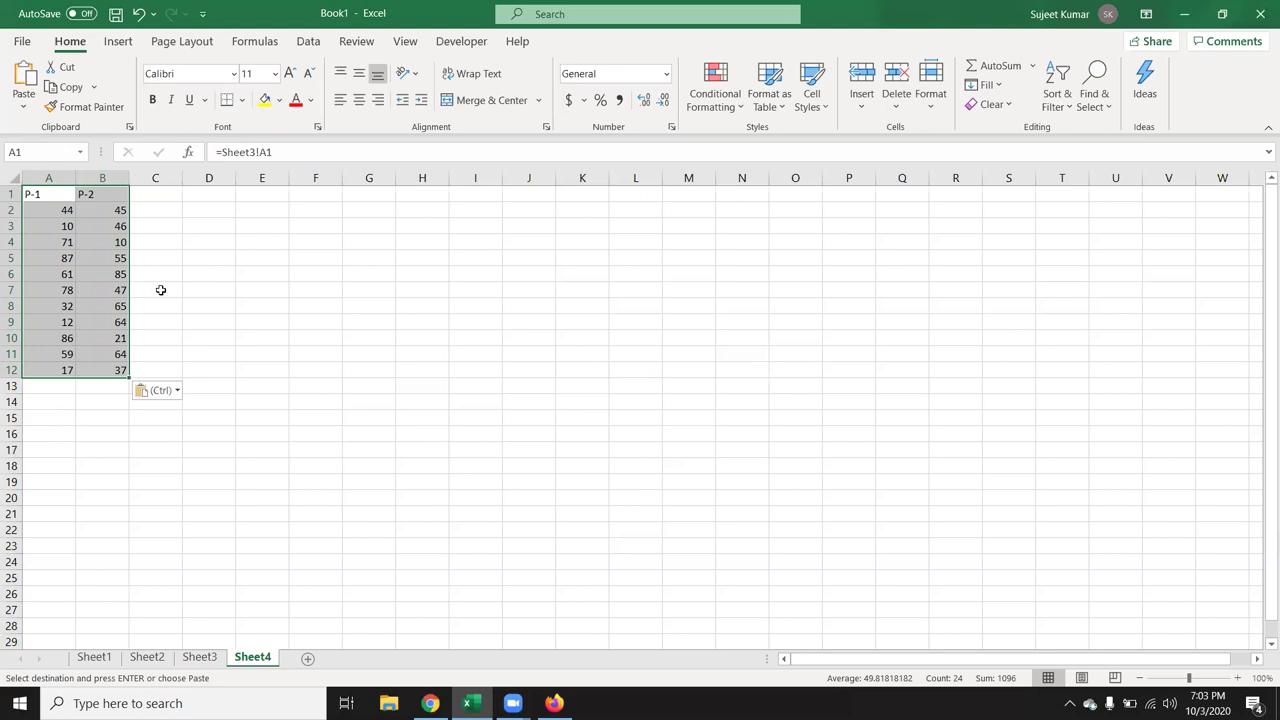
Step: Fill the linked table yellow with All Borders, then copy it
click(264, 99)
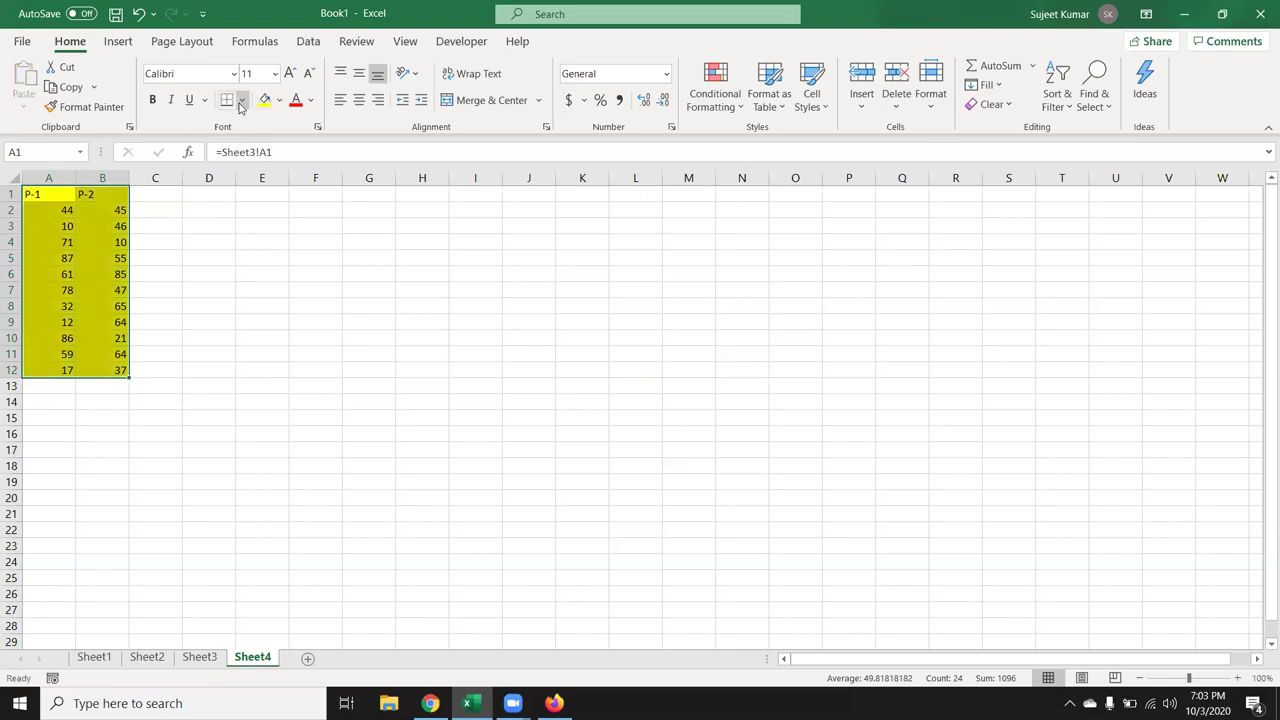
click(242, 101)
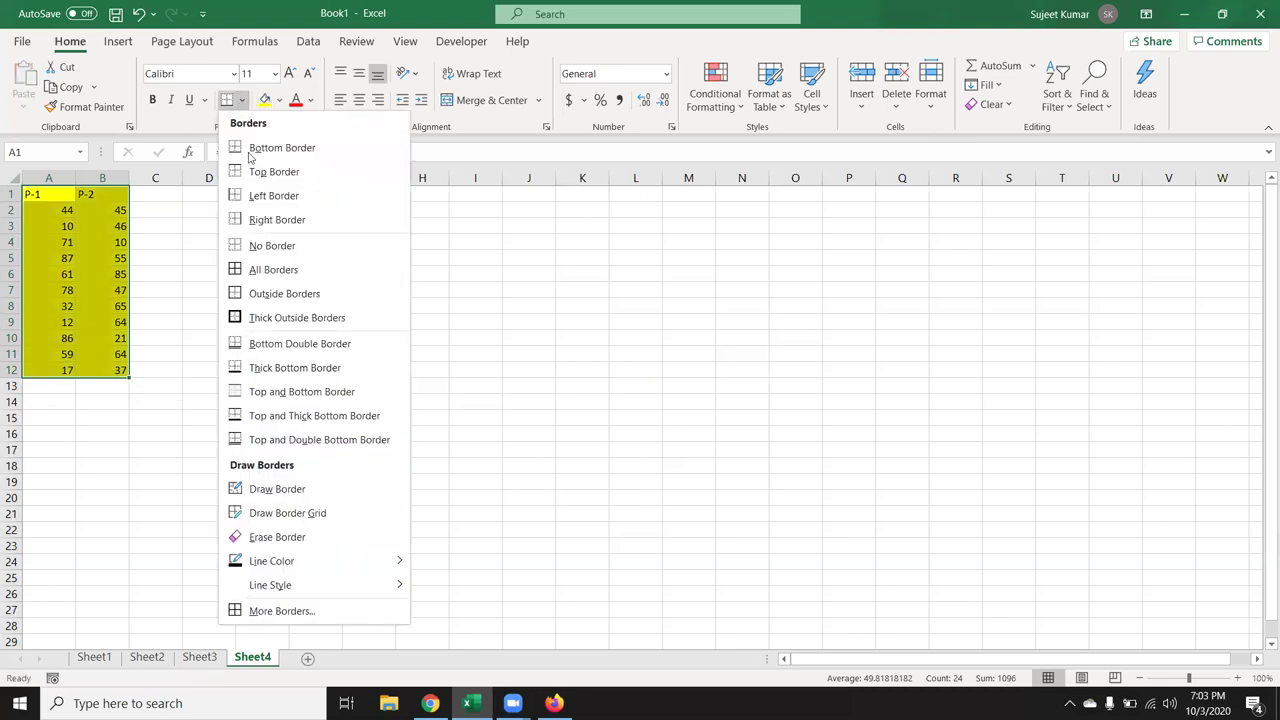
click(239, 272)
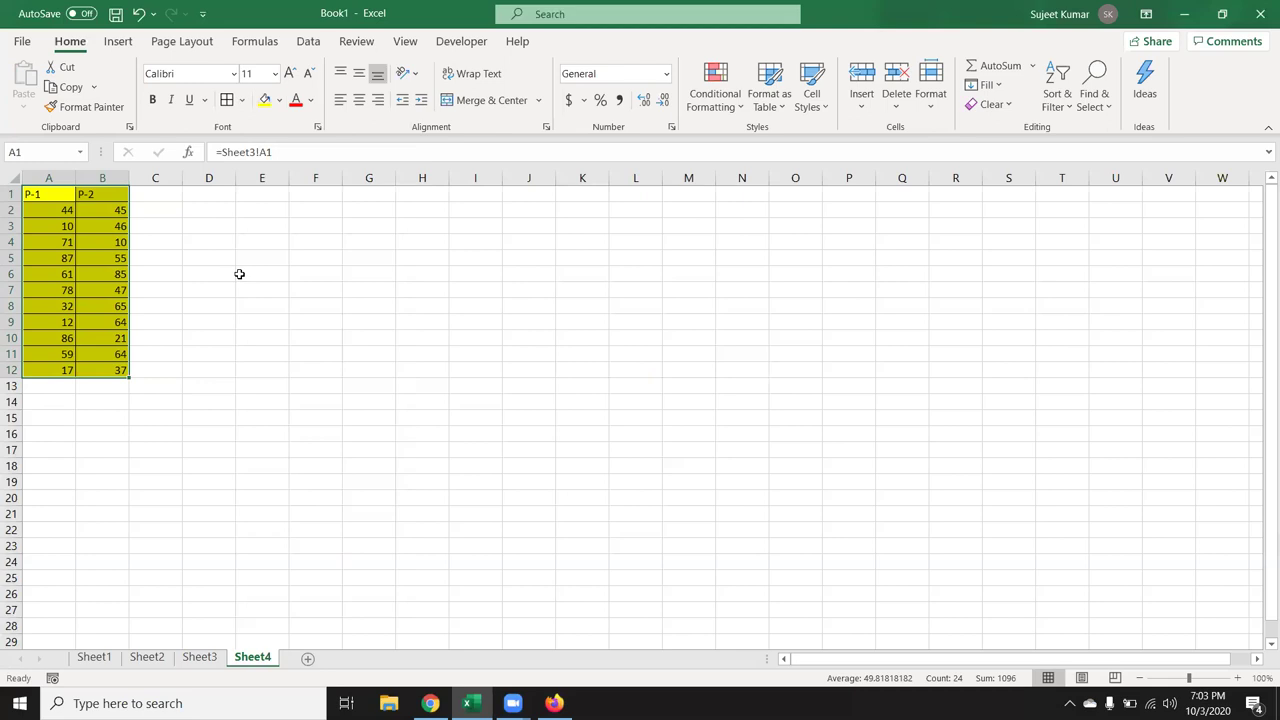
key(ctrl+c)
click(366, 199)
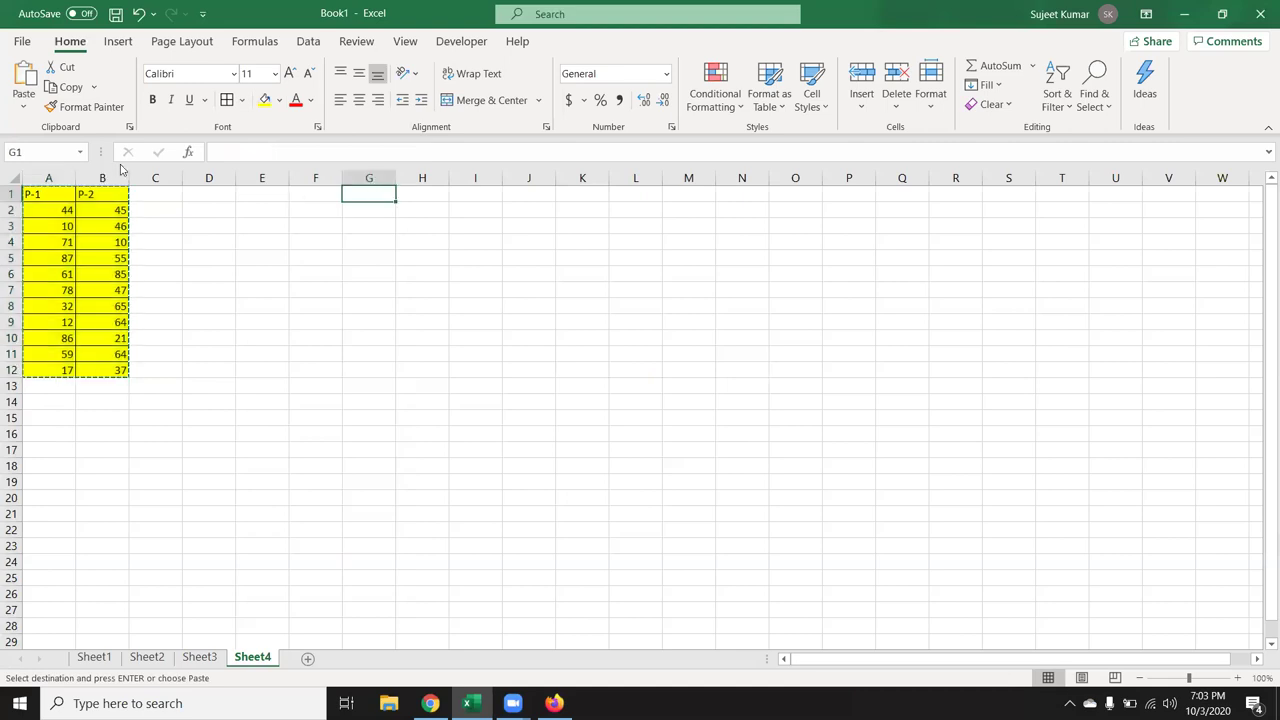
click(23, 106)
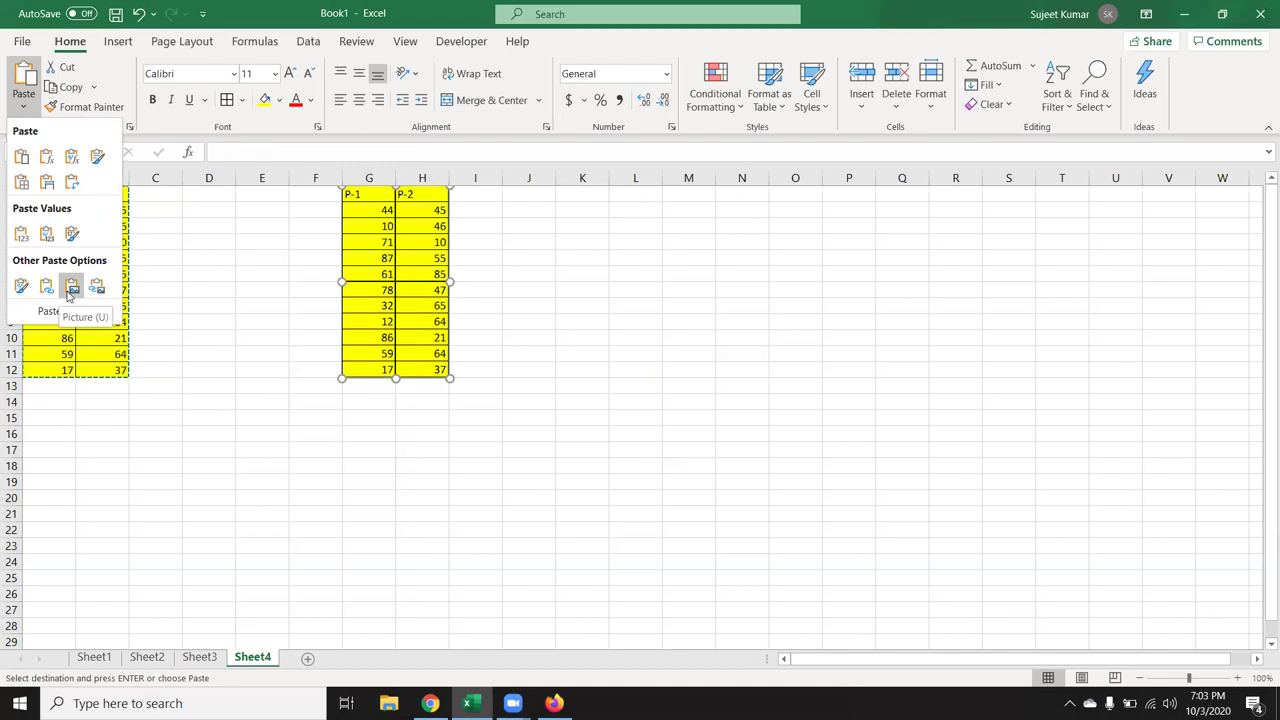
key(Escape)
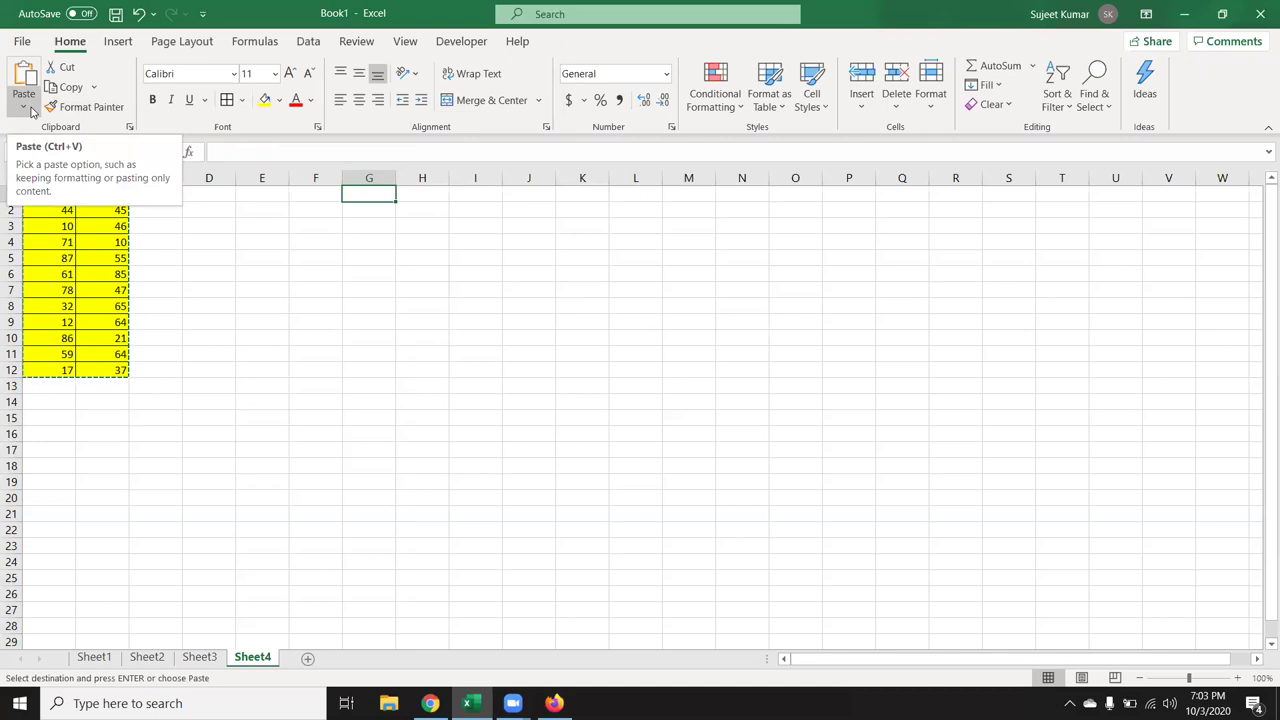
click(31, 111)
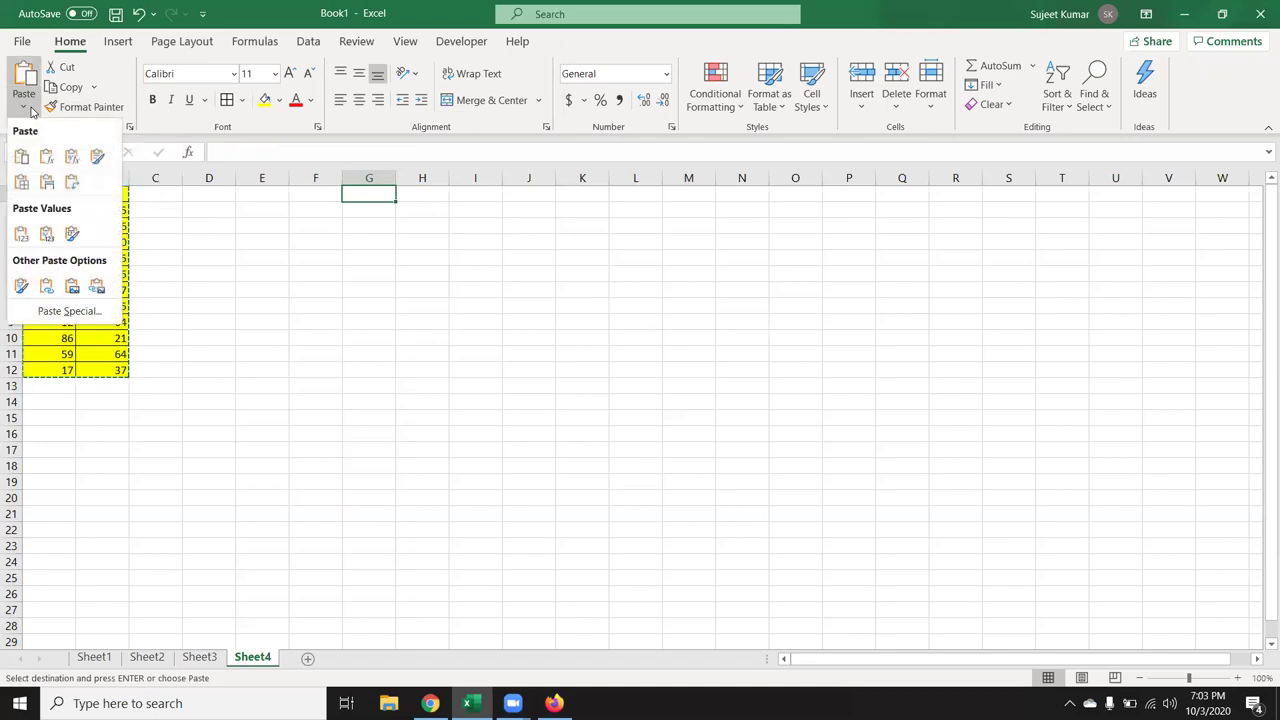
click(72, 287)
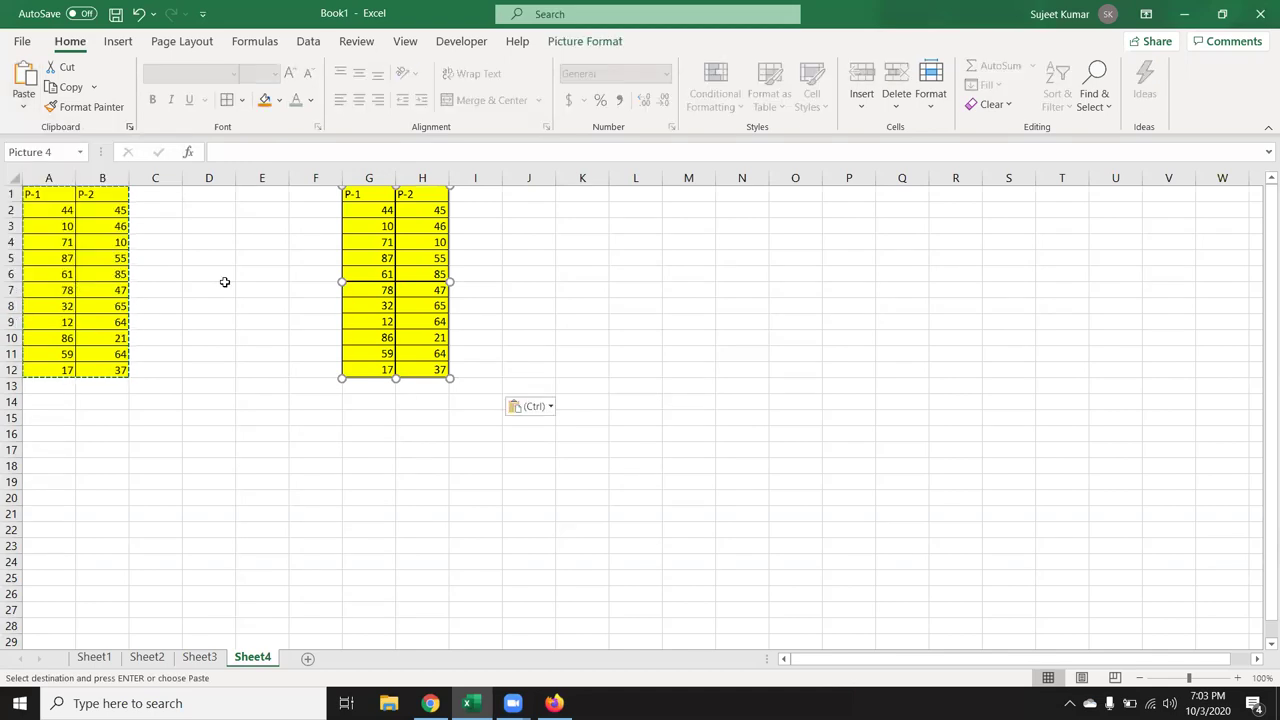
drag(371, 311, 391, 395)
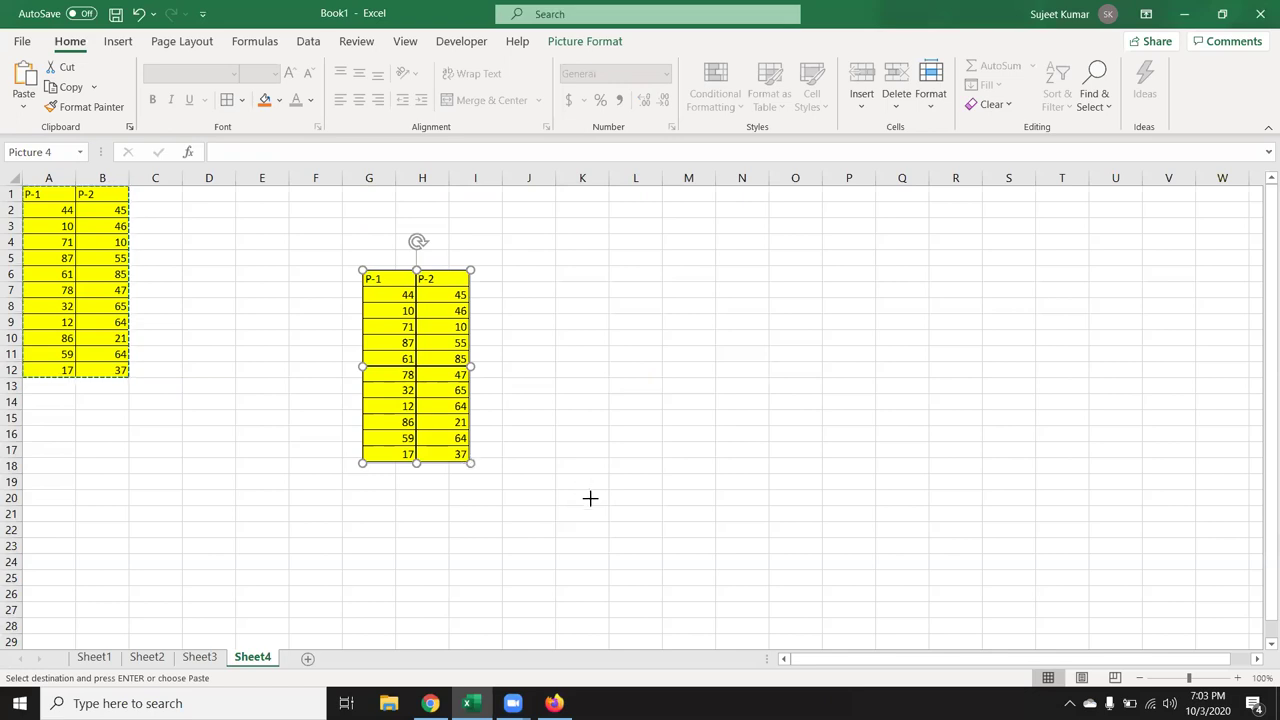
drag(470, 466, 592, 500)
drag(481, 240, 546, 266)
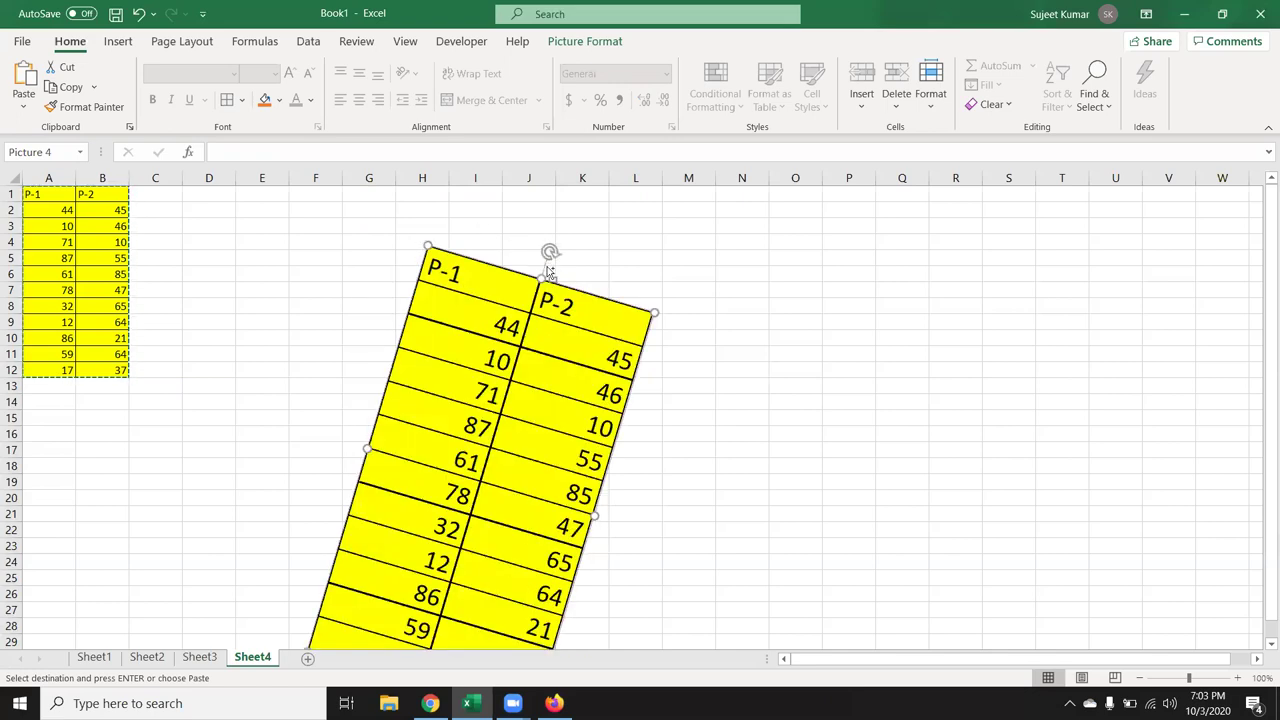
key(ctrl+z)
key(ctrl+z)
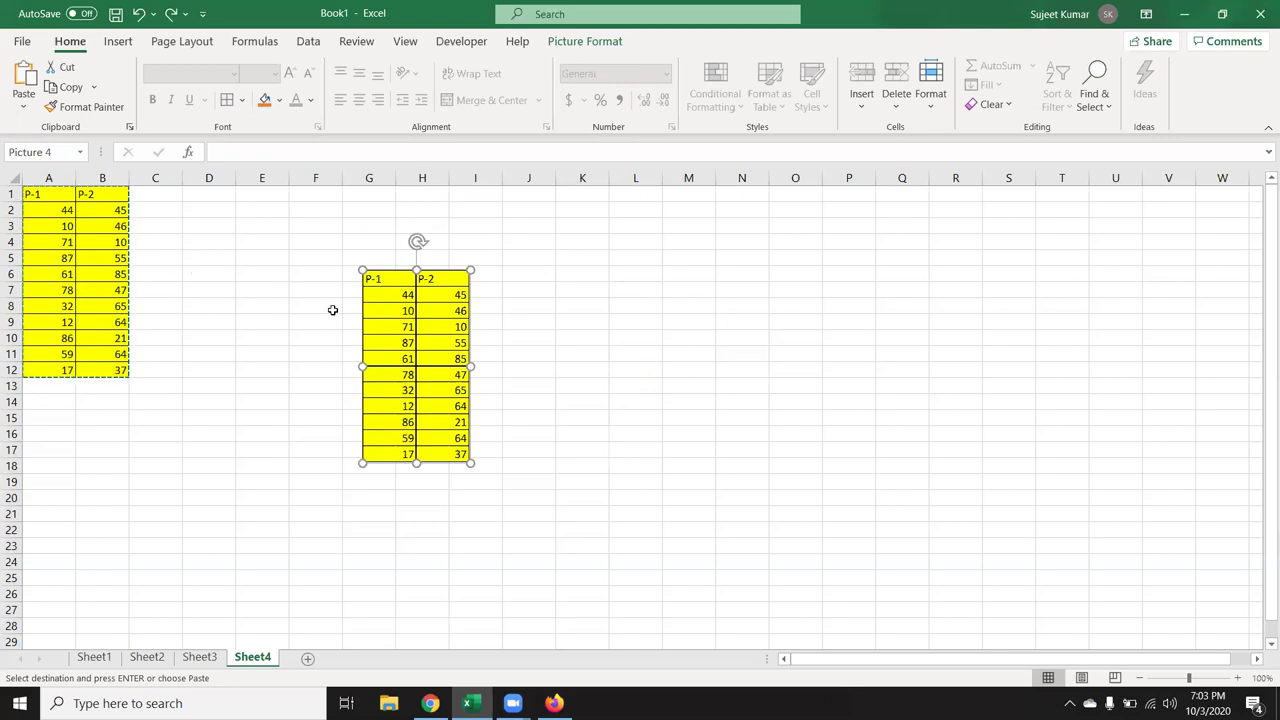
drag(417, 243, 500, 302)
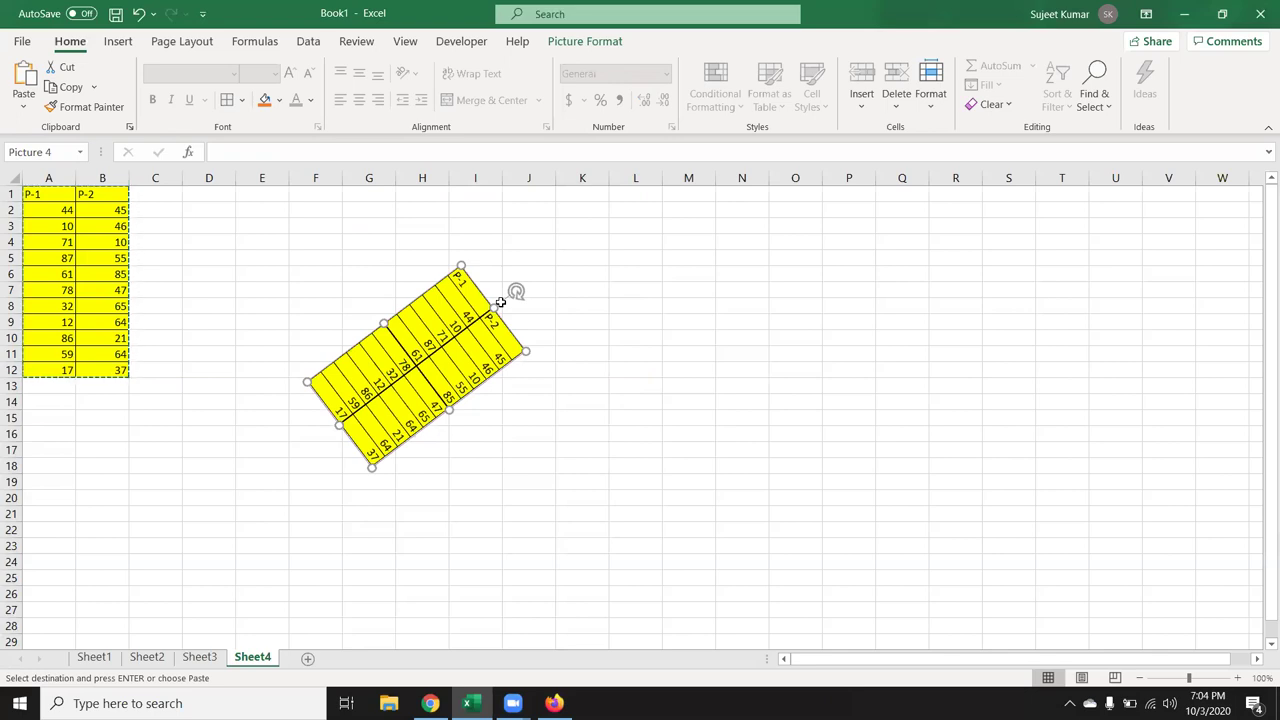
key(Delete)
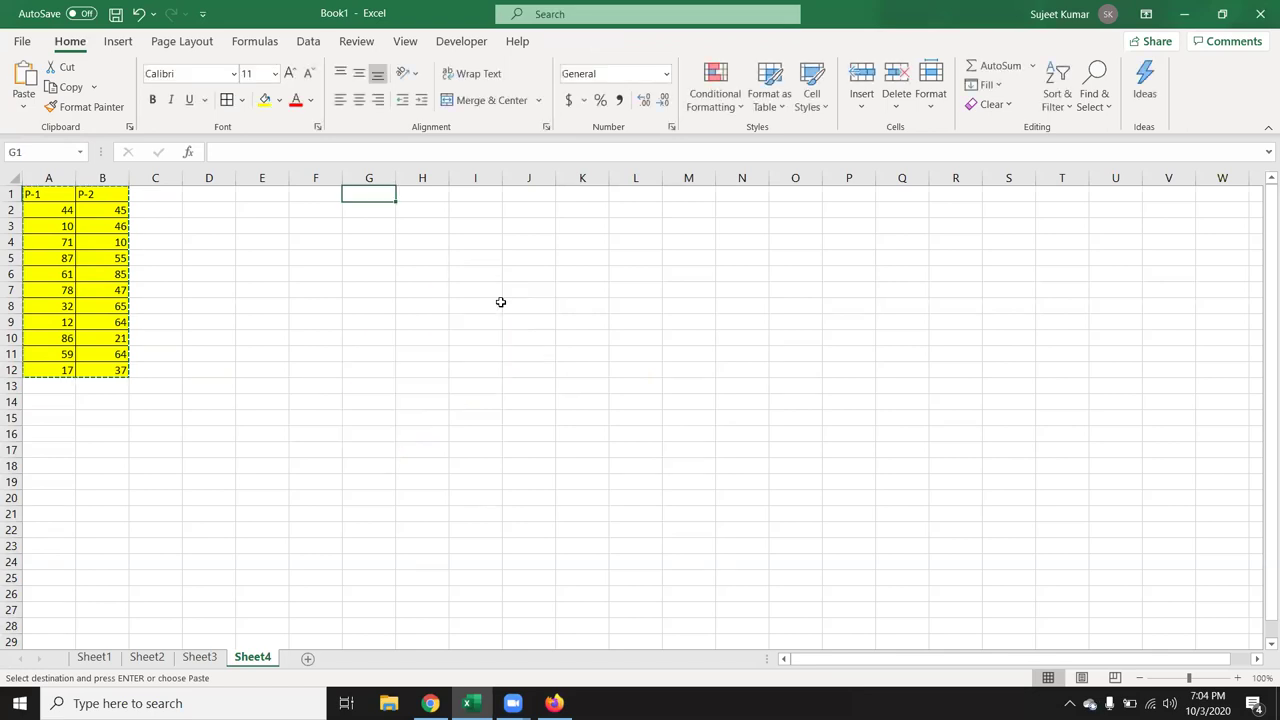
Step: Delete the rotated picture and paste a Linked Picture of the yellow table, nudged down-right near G1
key(ctrl+z)
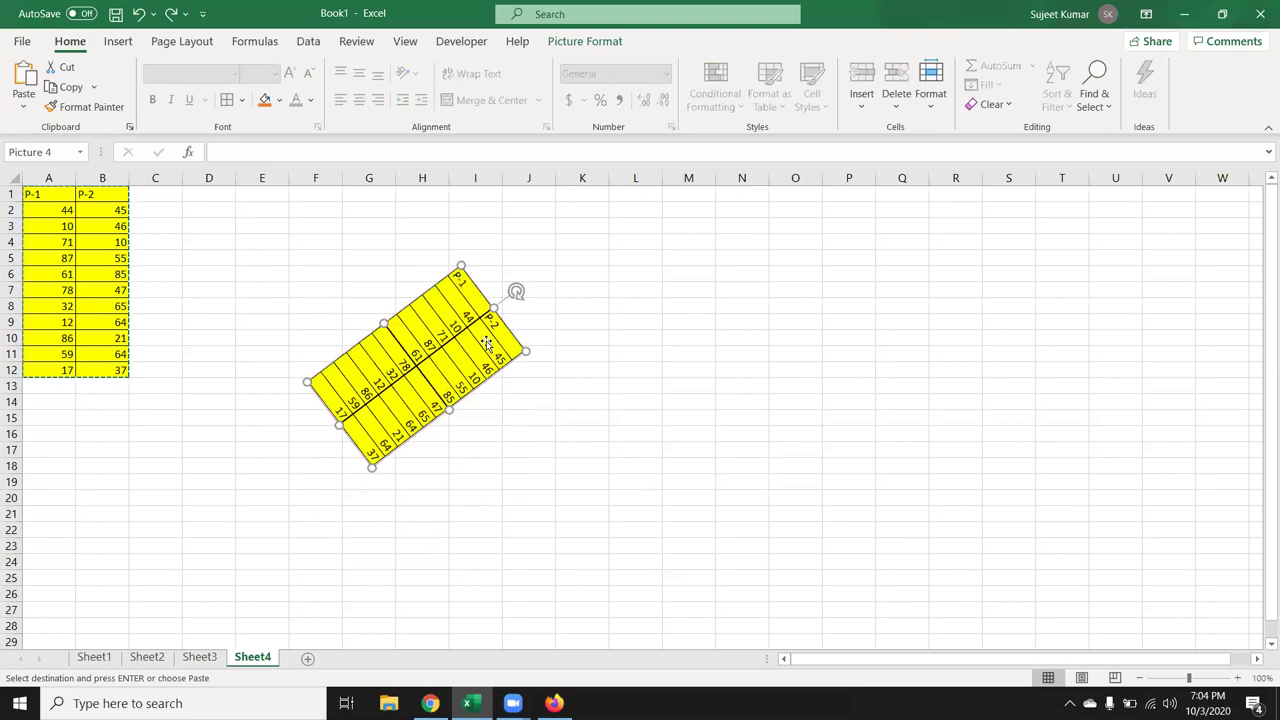
key(Delete)
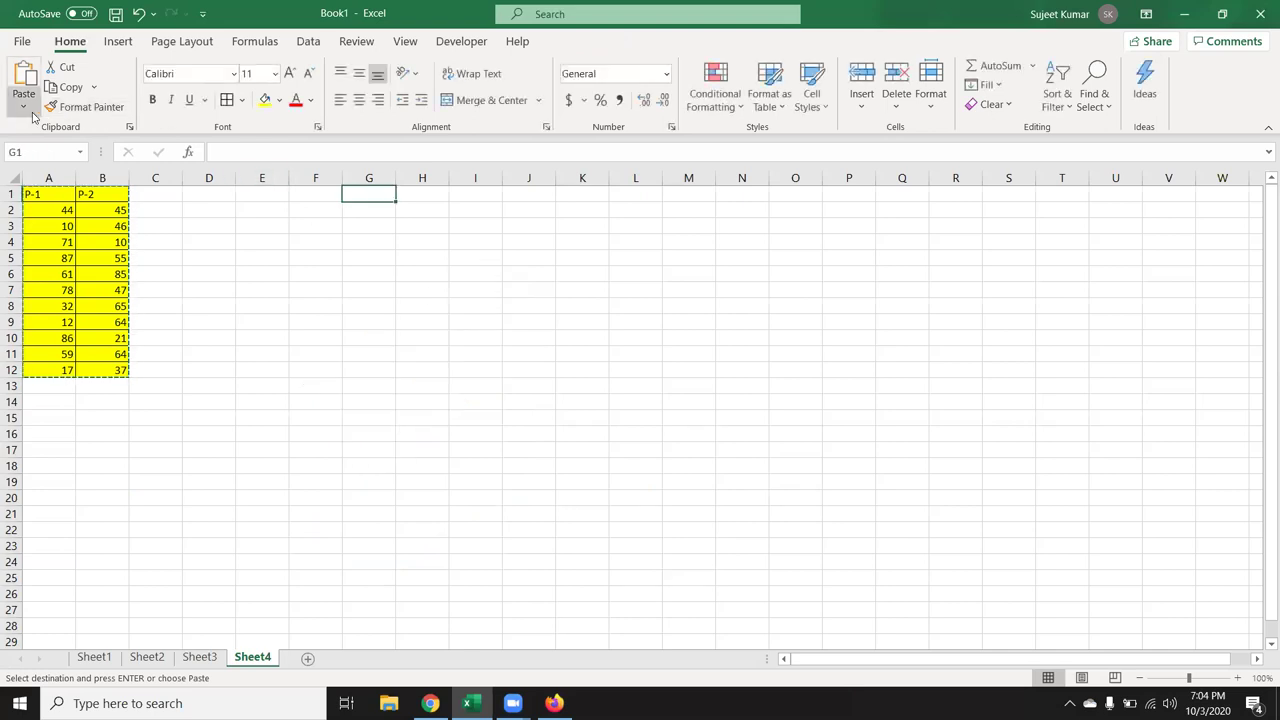
click(26, 108)
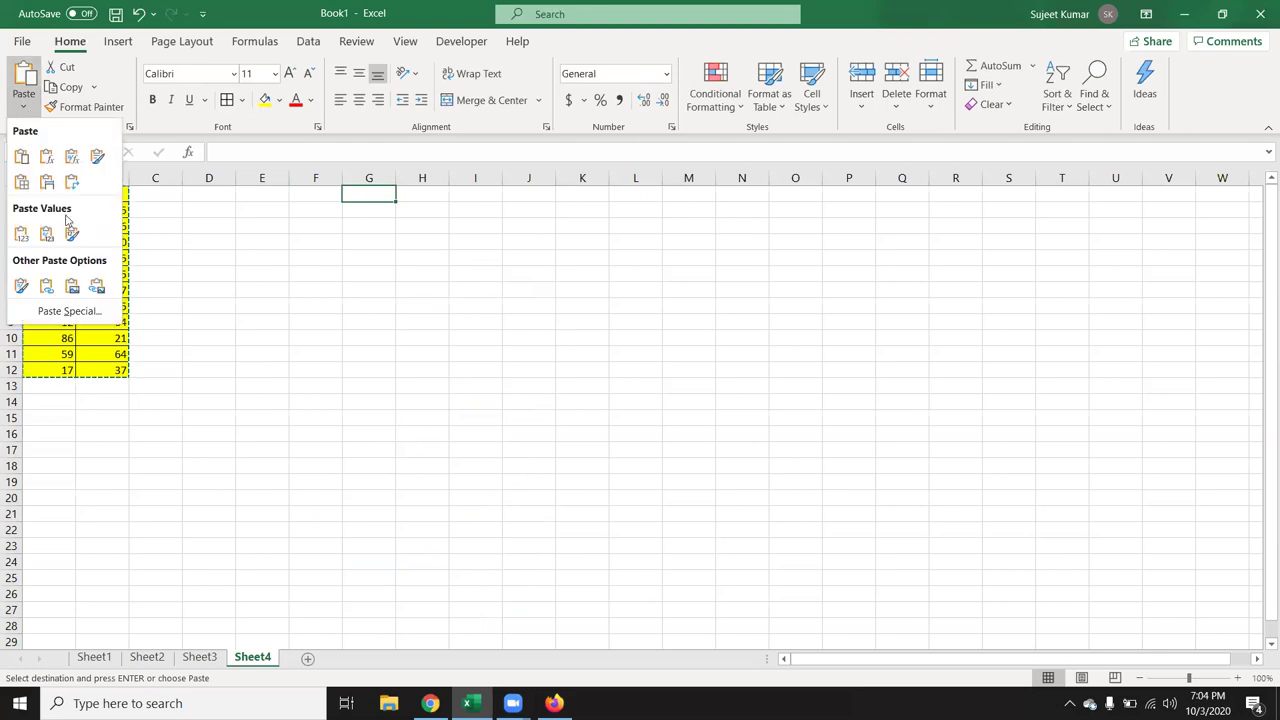
click(97, 287)
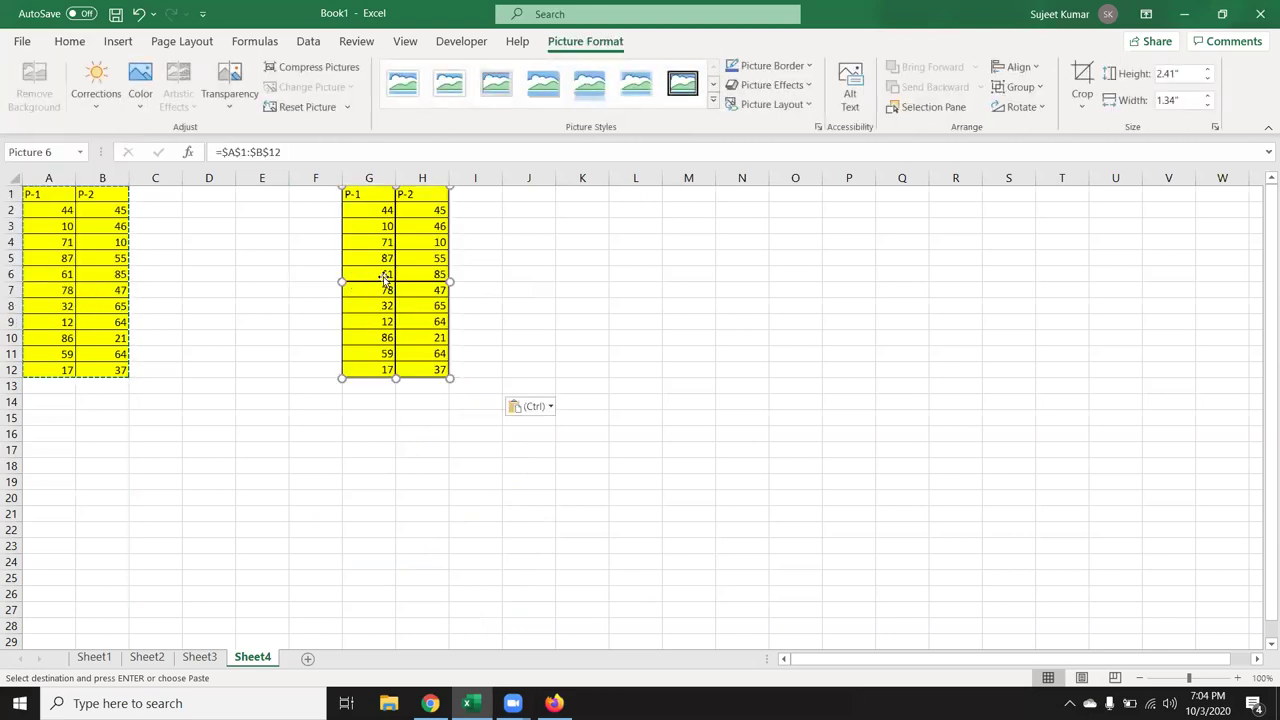
drag(394, 258, 401, 290)
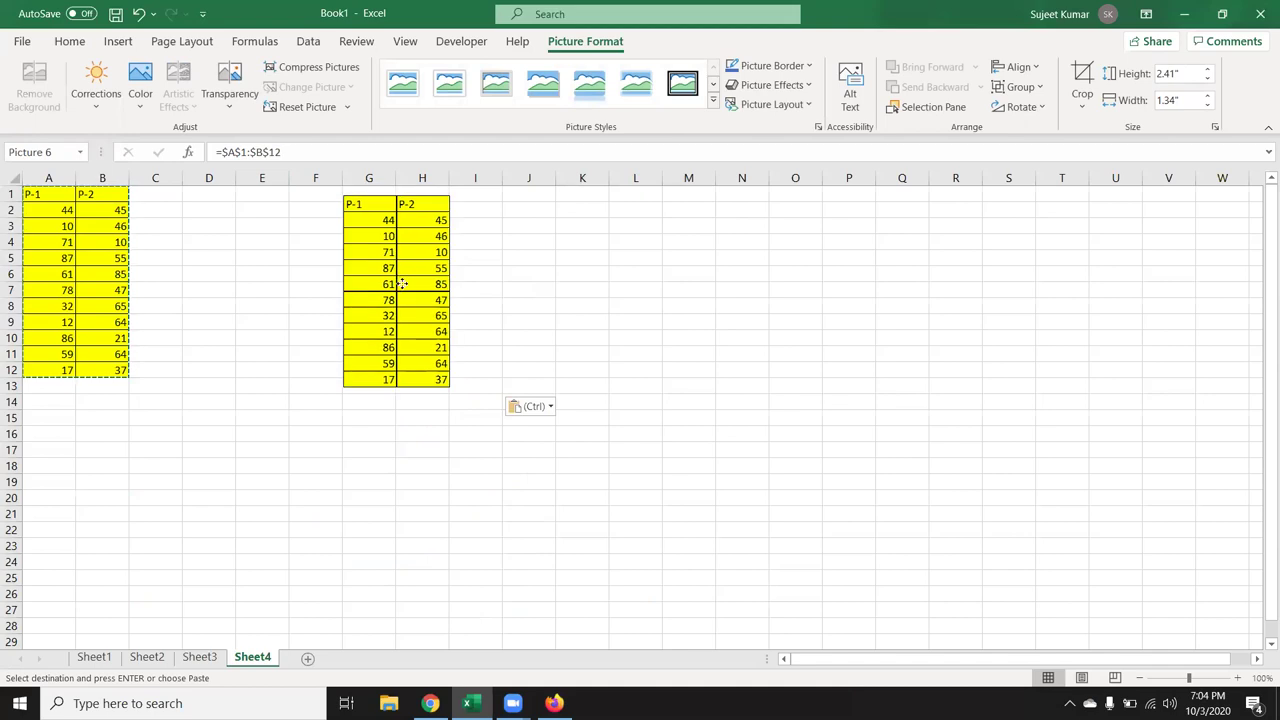